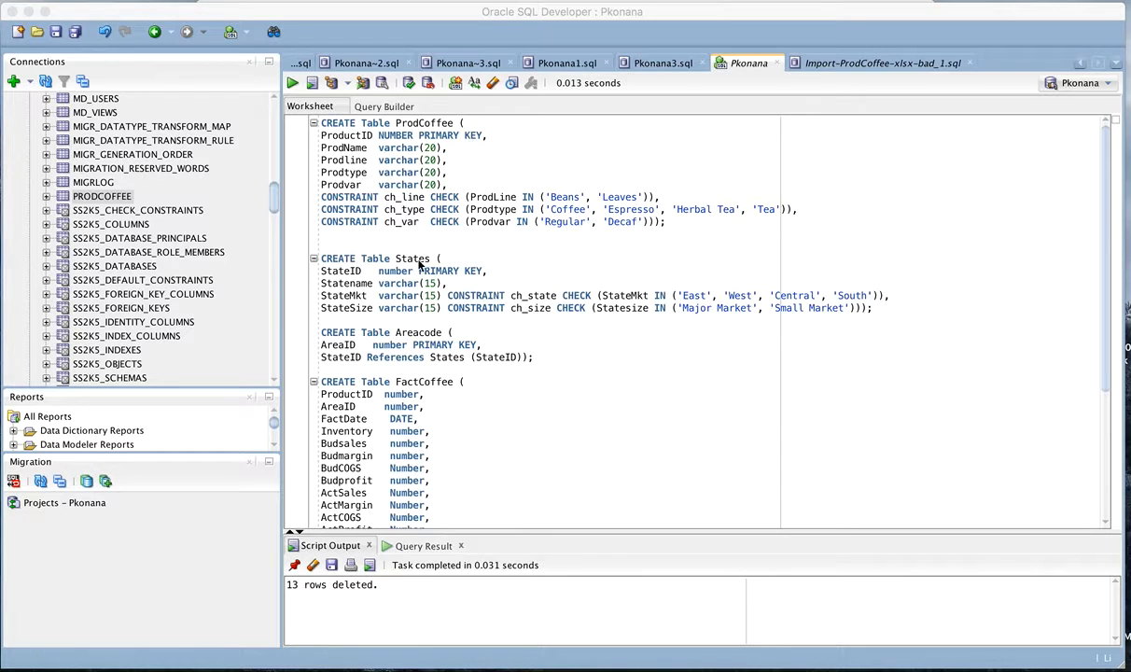
Examine the worksheet's CREATE TABLE statements for ProdCoffee, States, Areacode and FactCoffee
{"action": "scroll", "coordinate": [419, 337], "scroll_direction": "down", "scroll_amount": 5}
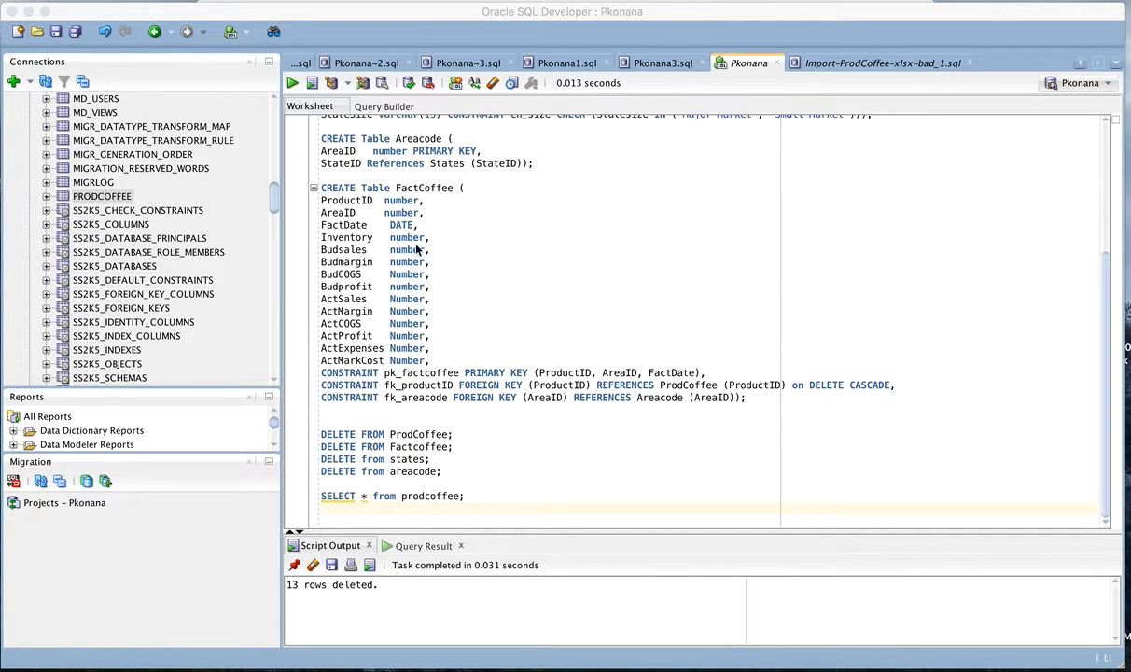
{"action": "scroll", "coordinate": [435, 200], "scroll_direction": "up", "scroll_amount": 3}
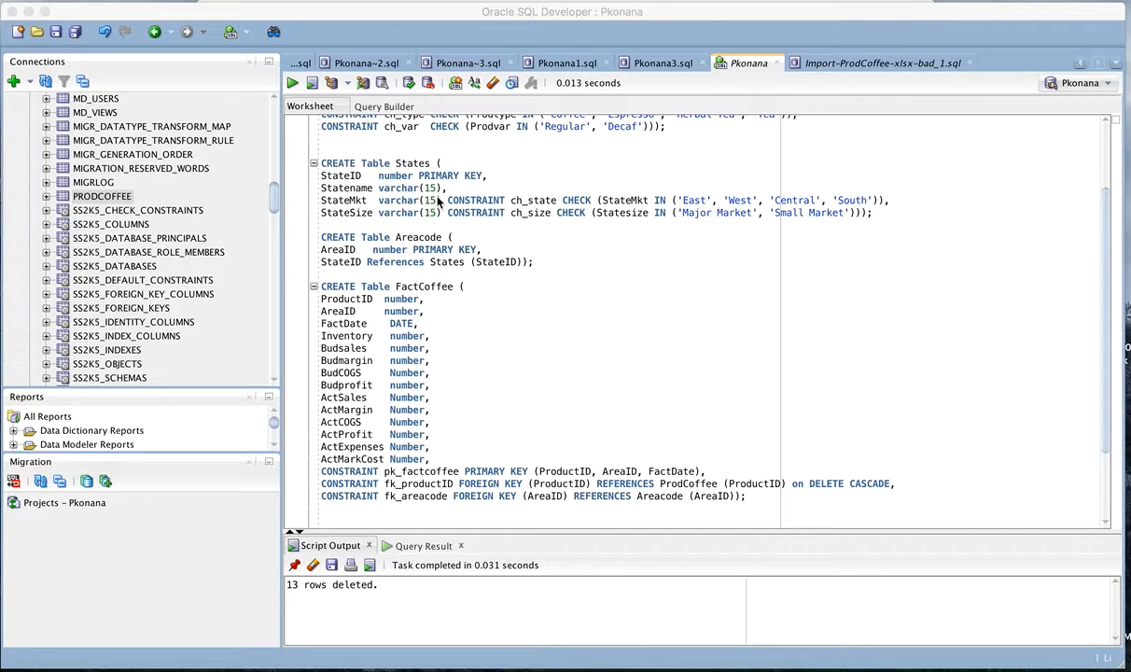
{"action": "scroll", "coordinate": [437, 201], "scroll_direction": "up", "scroll_amount": 3}
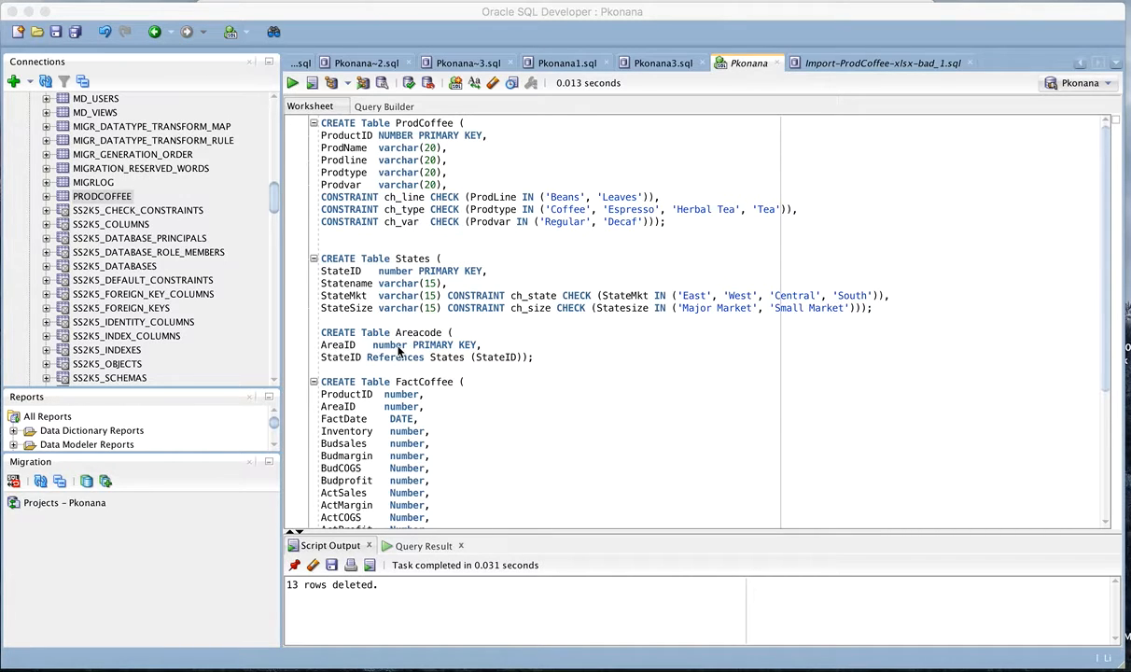
Refresh the connection's filtered list of tables
{"action": "scroll", "coordinate": [165, 222], "scroll_direction": "up", "scroll_amount": 5}
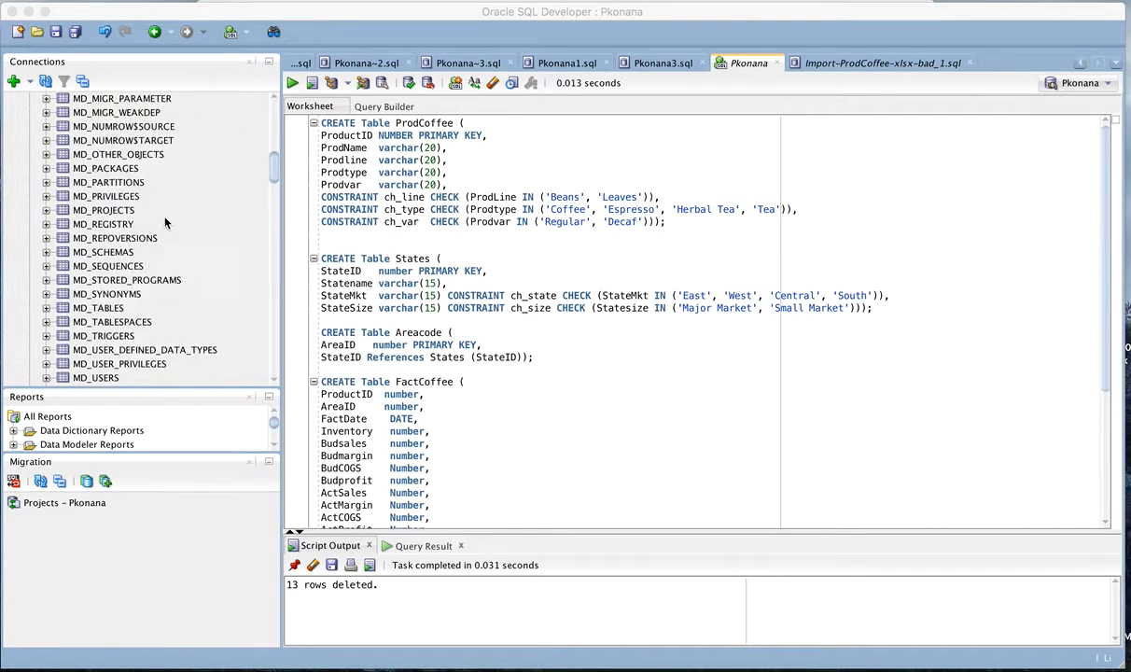
{"action": "scroll", "coordinate": [165, 222], "scroll_direction": "up", "scroll_amount": 7}
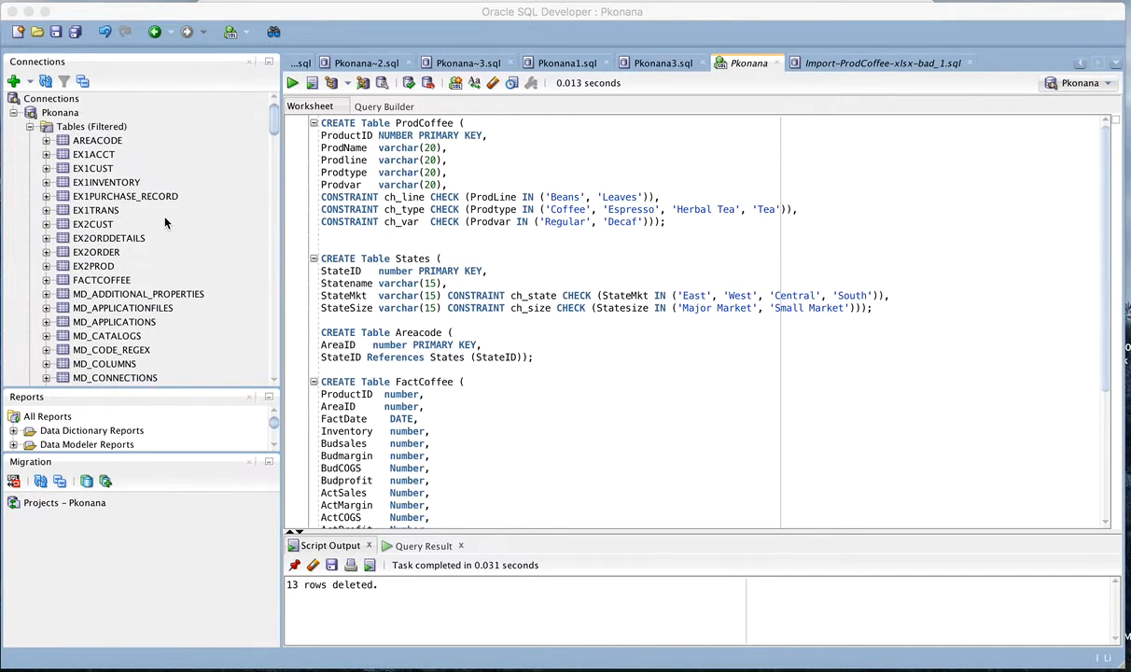
{"action": "left_click", "coordinate": [91, 128]}
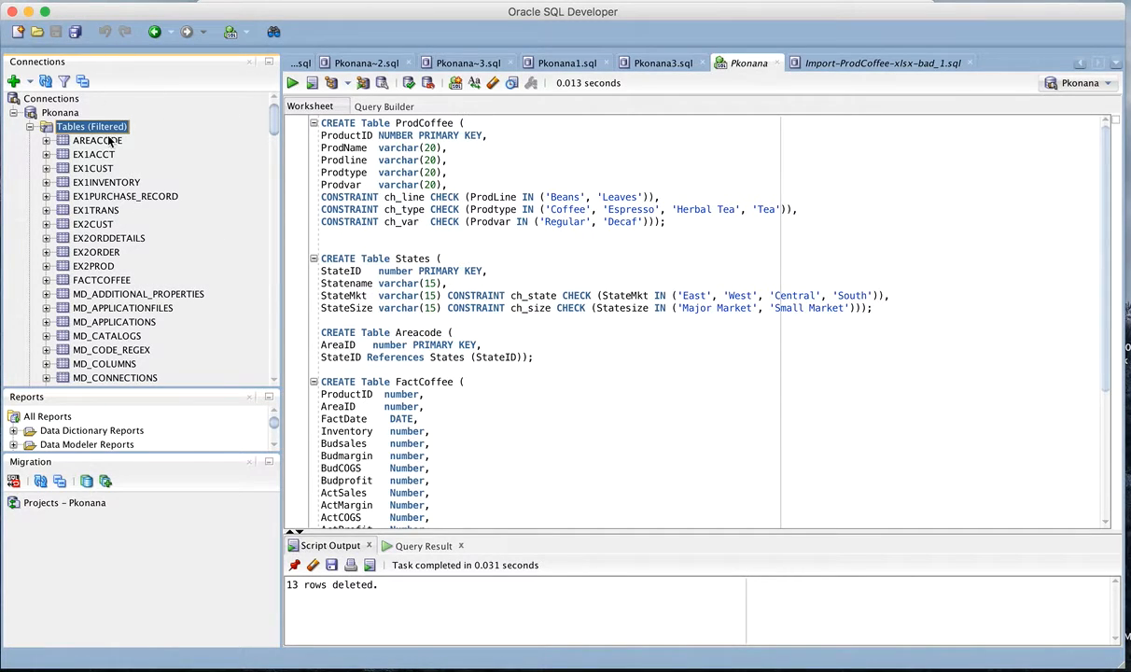
{"action": "right_click", "coordinate": [104, 130]}
{"action": "left_click", "coordinate": [140, 194]}
Open the PRODCOFFEE table and start a data import into it
{"action": "scroll", "coordinate": [149, 280], "scroll_direction": "down", "scroll_amount": 10}
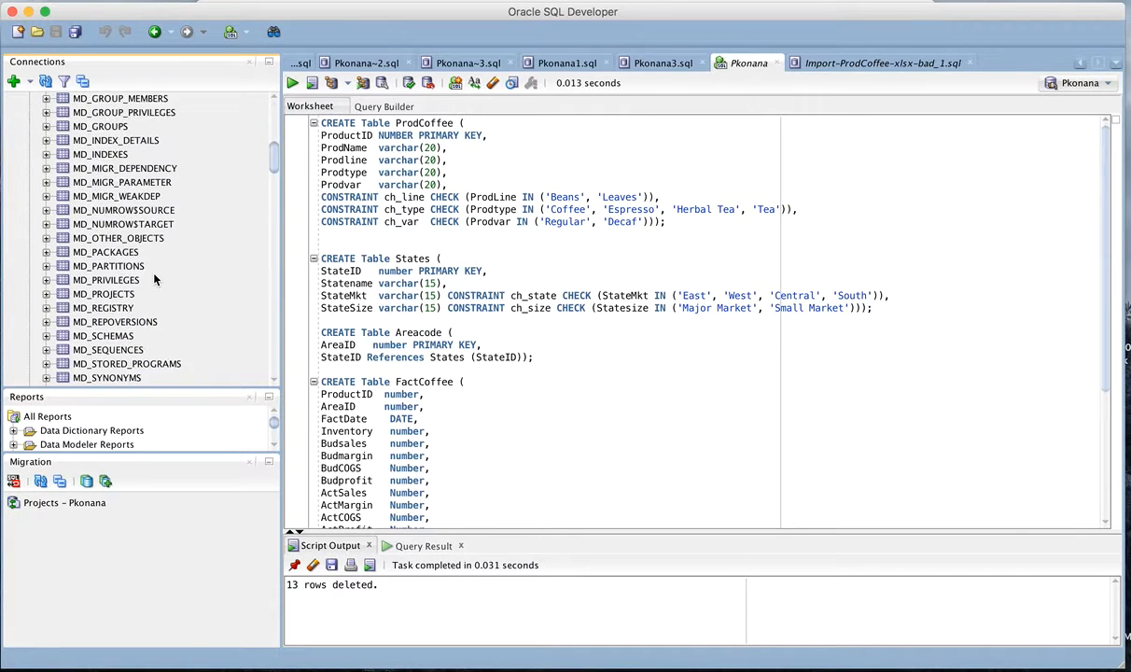
{"action": "scroll", "coordinate": [156, 279], "scroll_direction": "down", "scroll_amount": 5}
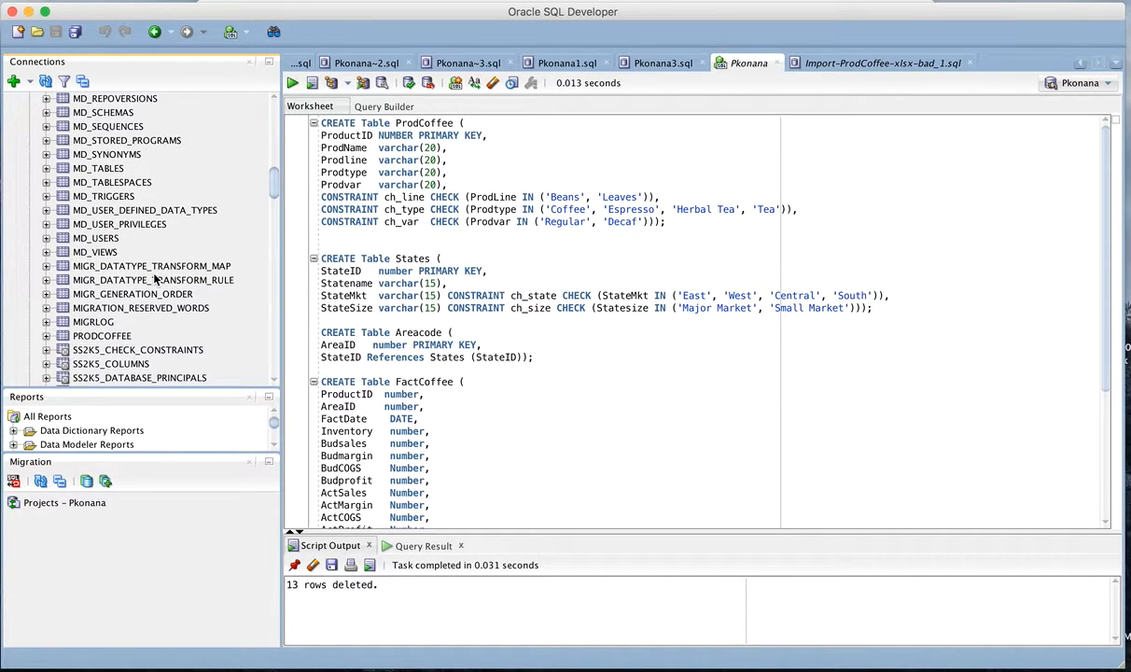
{"action": "scroll", "coordinate": [156, 279], "scroll_direction": "down", "scroll_amount": 4}
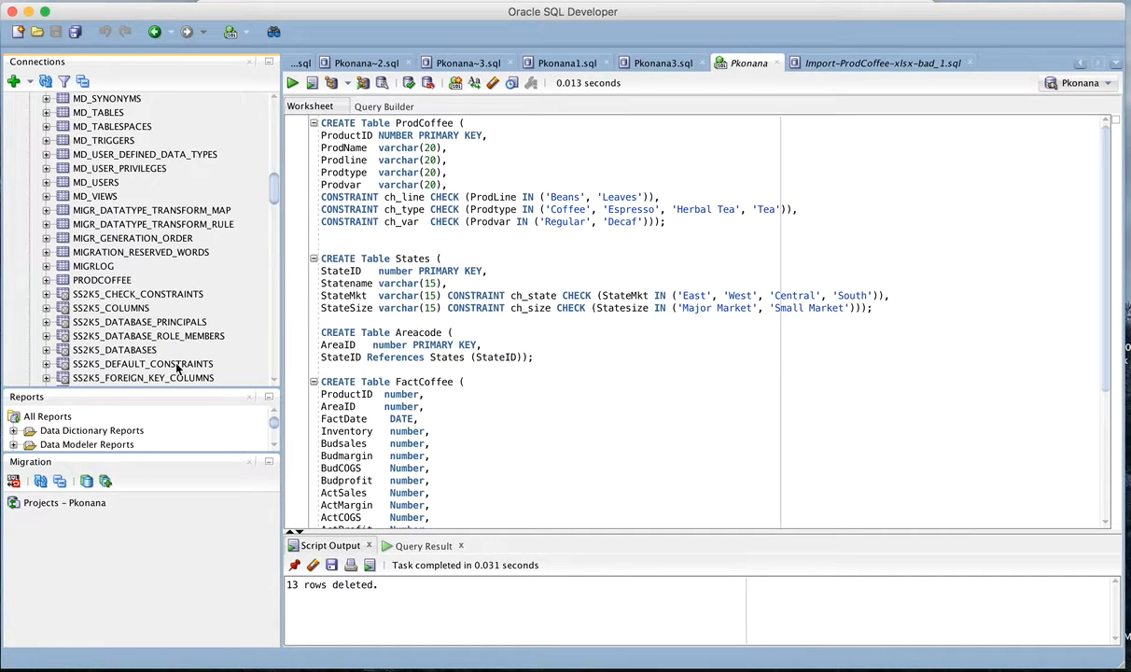
{"action": "left_click", "coordinate": [116, 281]}
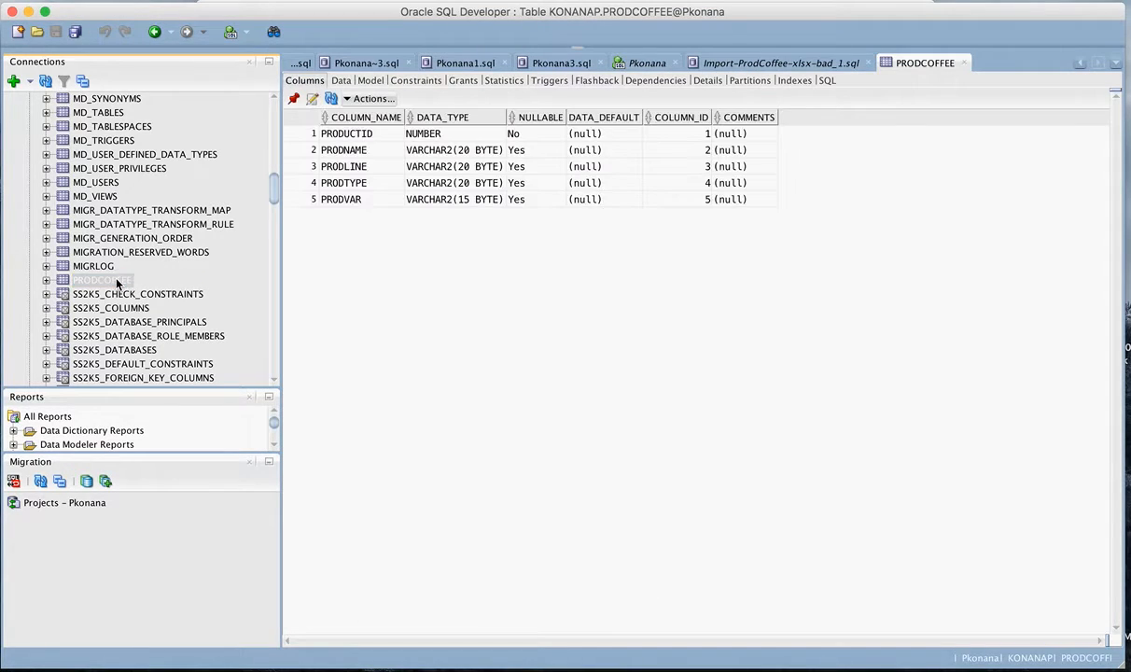
{"action": "right_click", "coordinate": [116, 282]}
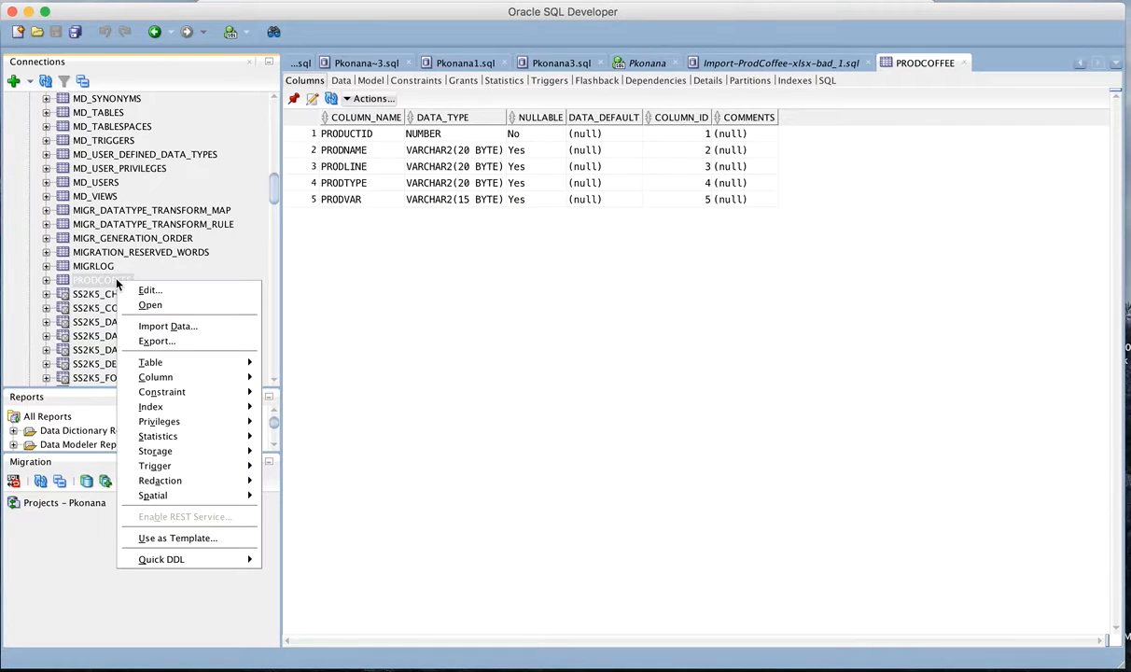
{"action": "left_click", "coordinate": [170, 327]}
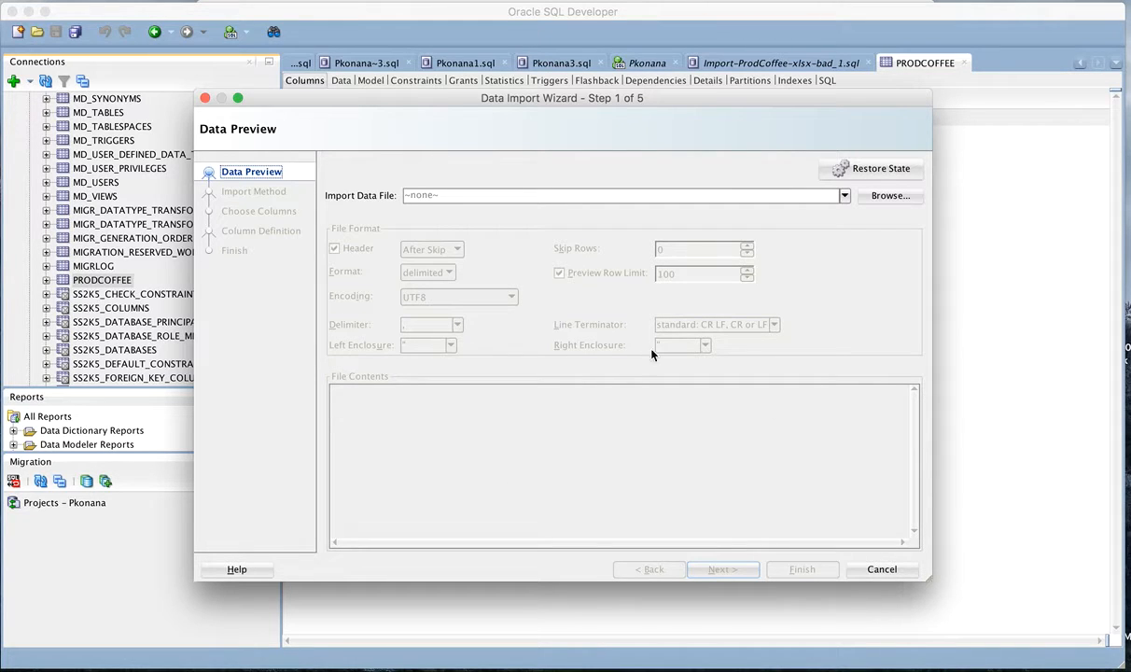
Load ProdCoffee.xlsx from the coffee folder in Downloads as the import data file
{"action": "left_click", "coordinate": [896, 197]}
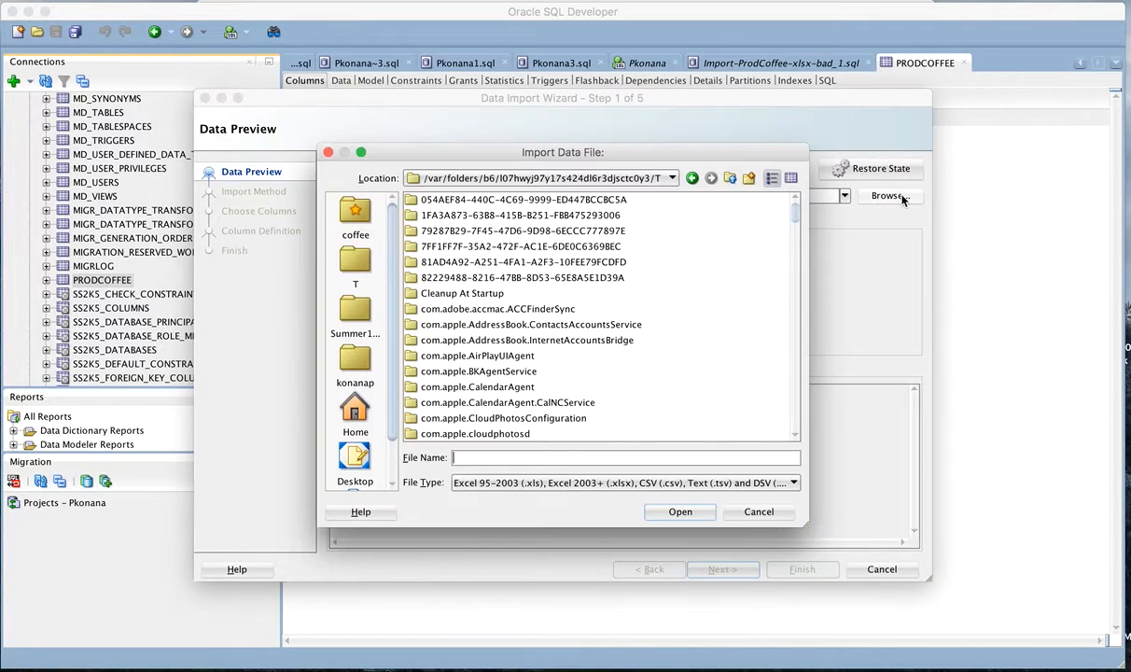
{"action": "left_click", "coordinate": [364, 362]}
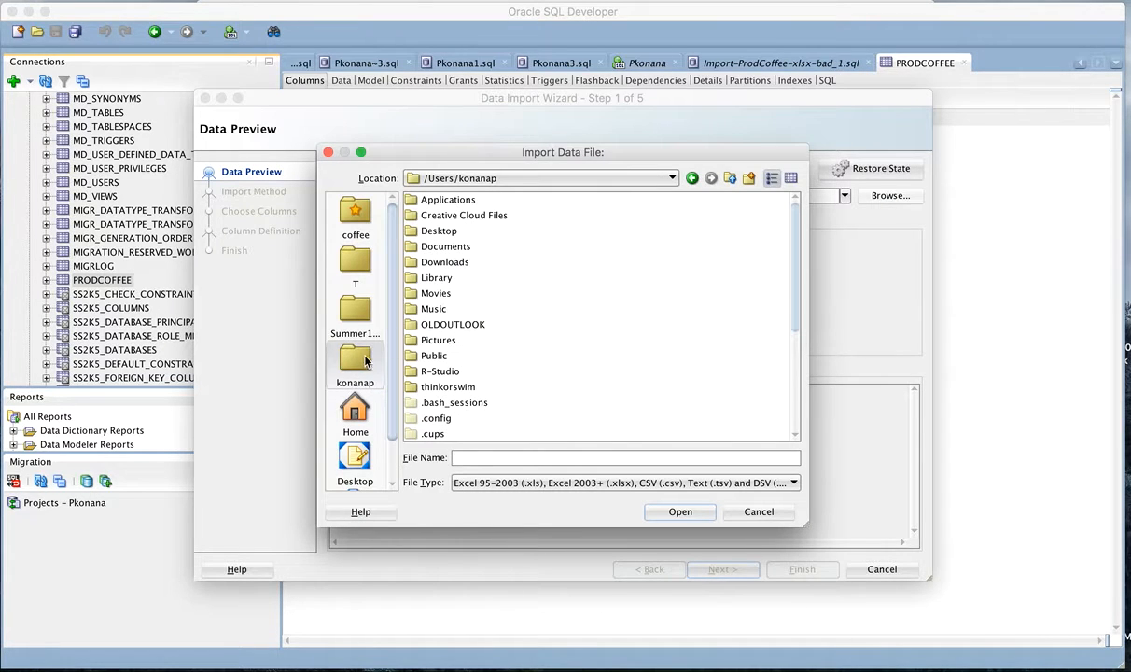
{"action": "double_click", "coordinate": [445, 262]}
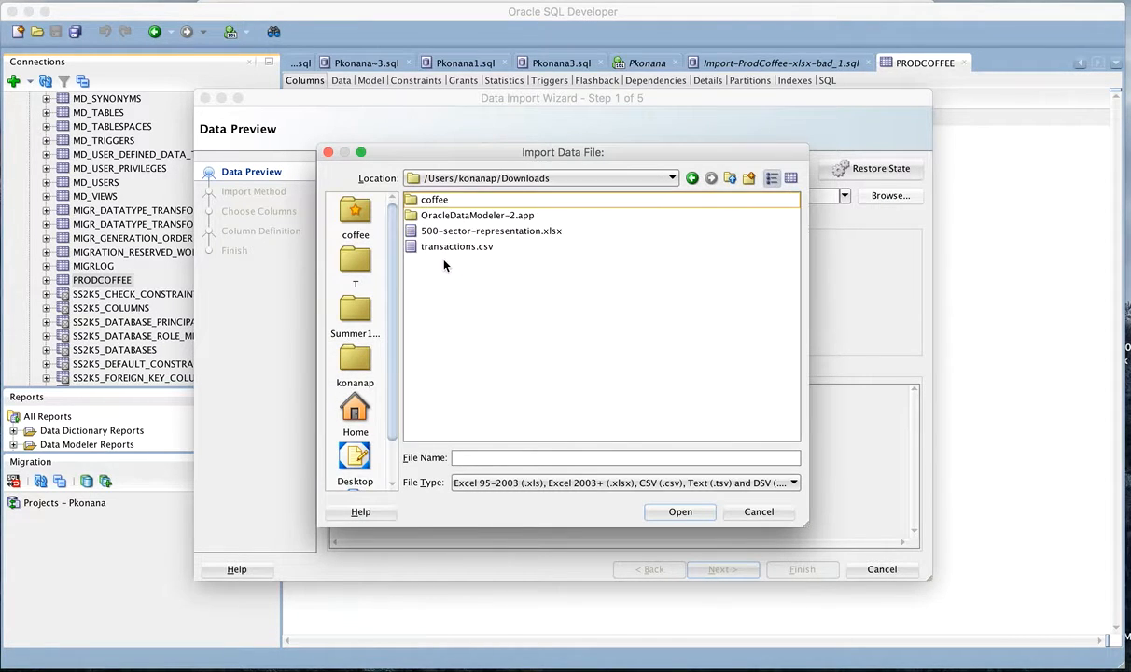
{"action": "left_click", "coordinate": [441, 202]}
{"action": "double_click", "coordinate": [442, 202]}
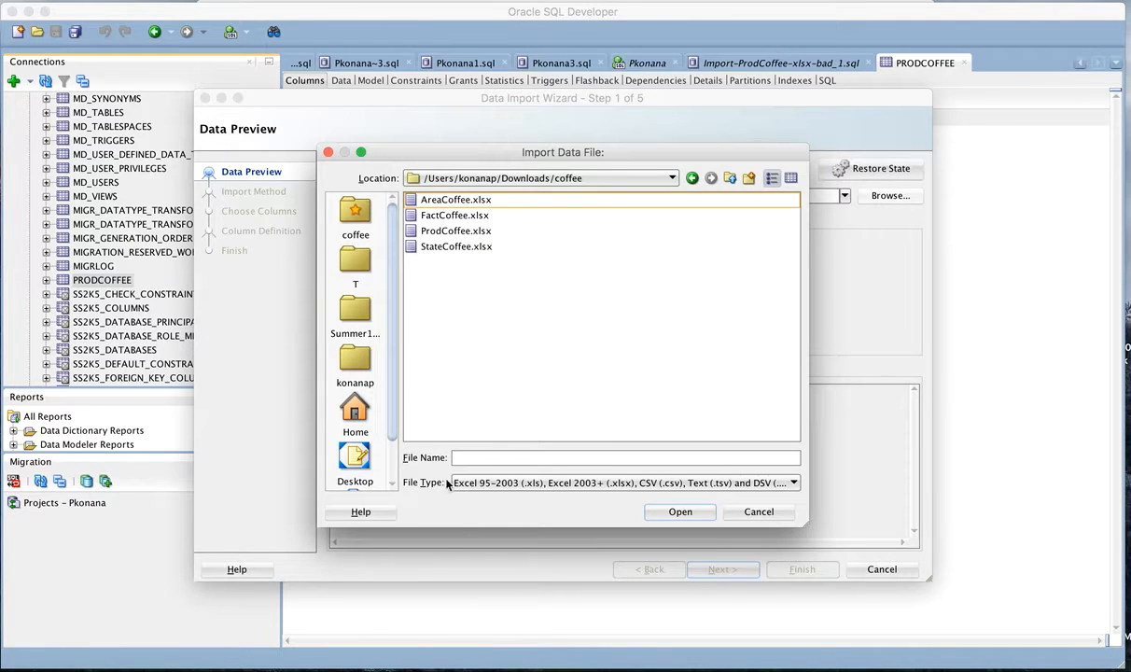
{"action": "left_click", "coordinate": [467, 232]}
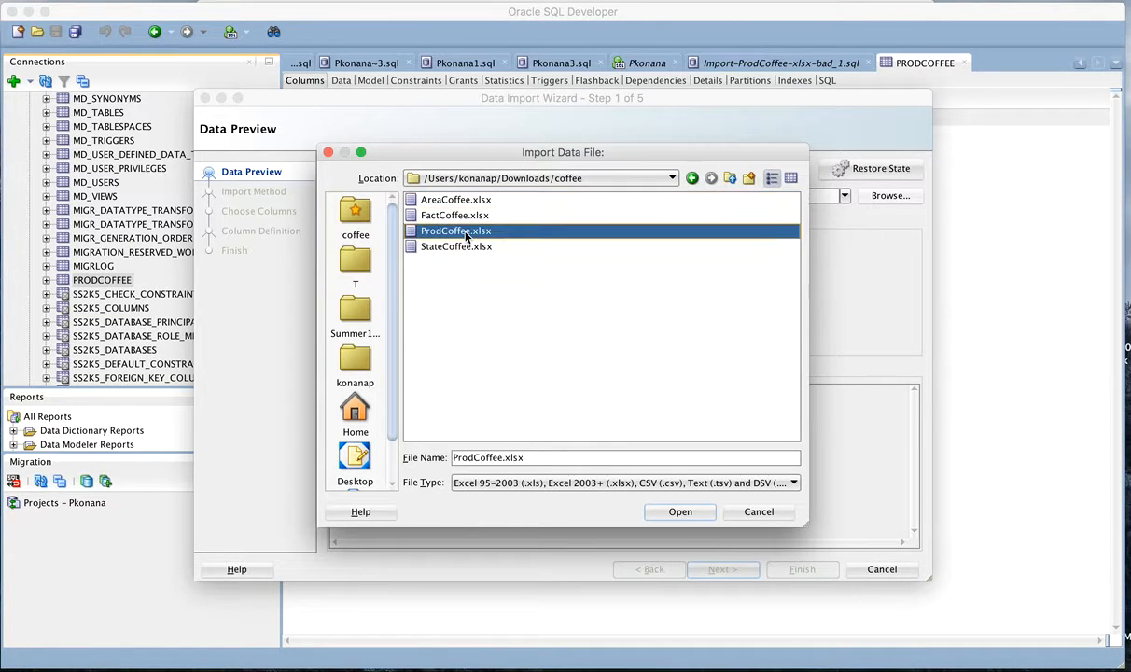
{"action": "left_click", "coordinate": [680, 513]}
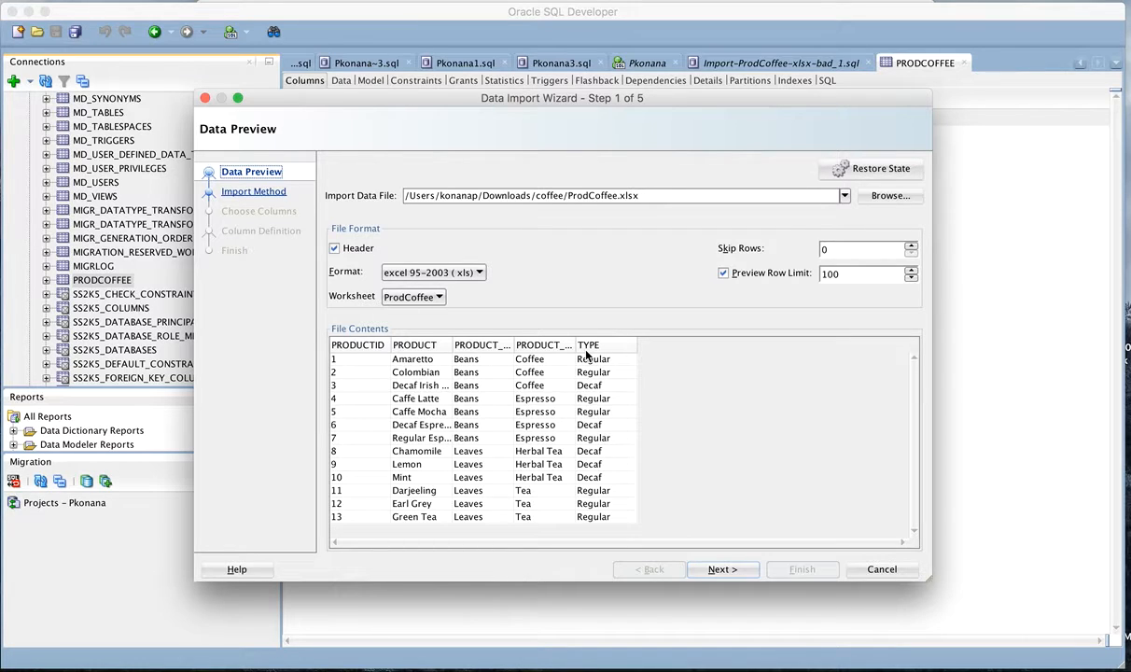
Accept the file preview, the Insert import method and all selected source columns, continuing to the column definition
{"action": "left_click", "coordinate": [721, 570]}
{"action": "left_click", "coordinate": [721, 570]}
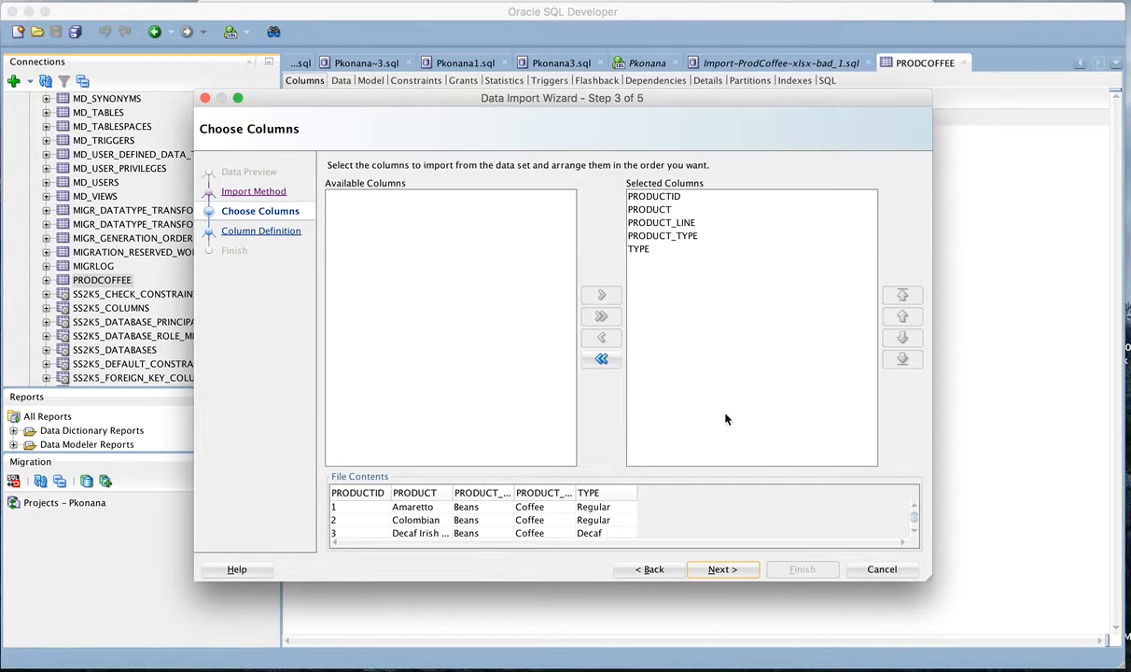
{"action": "left_click", "coordinate": [722, 569]}
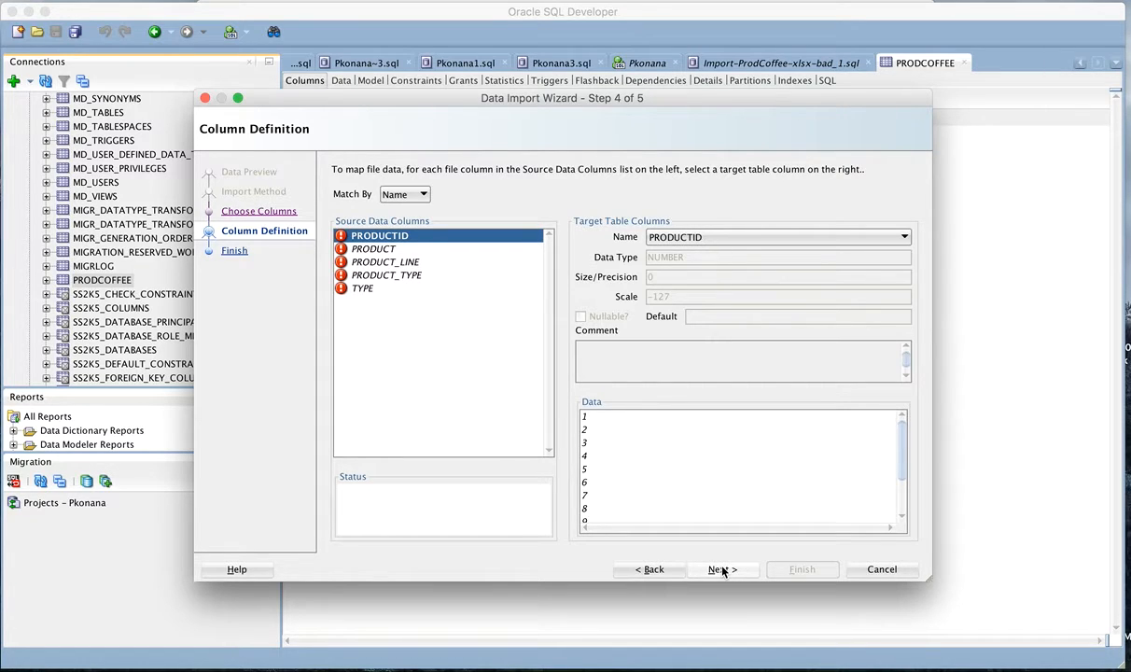
{"action": "left_click", "coordinate": [721, 570]}
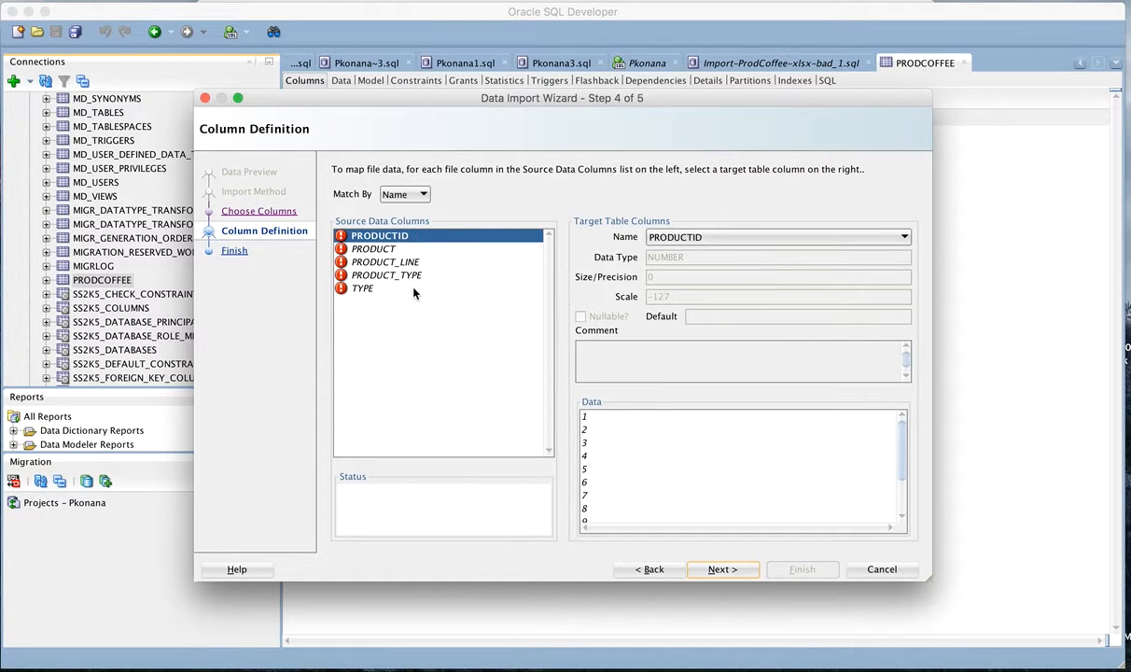
Keep source column PRODUCTID matched to PRODUCTID and map source column PRODUCT to target column PRODNAME
{"action": "left_click", "coordinate": [706, 238]}
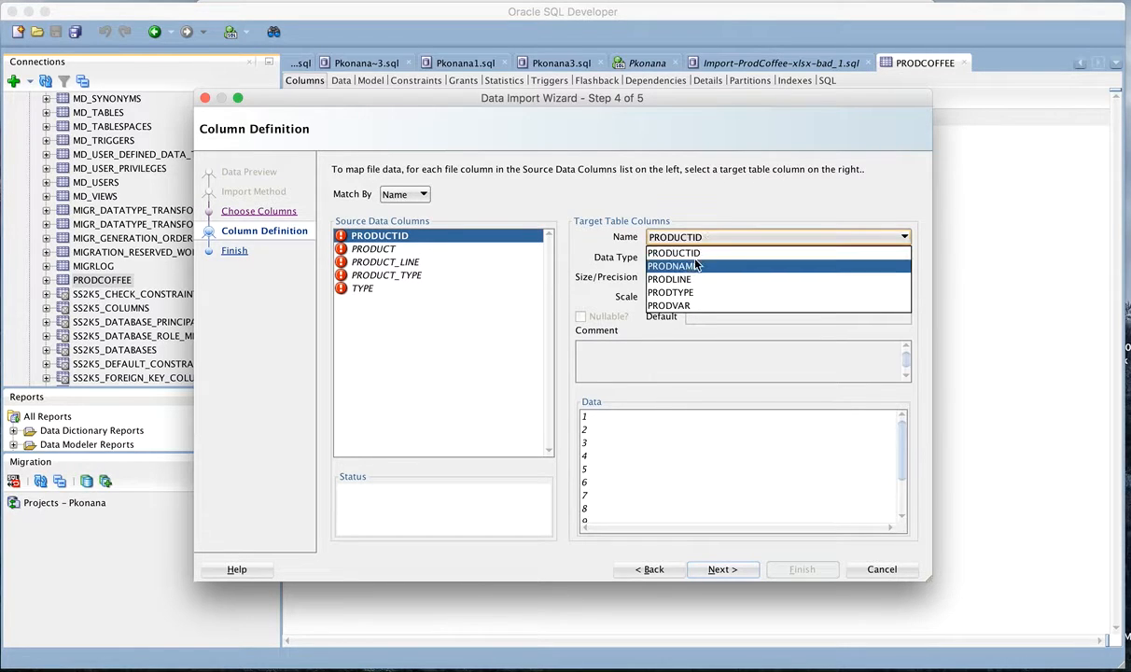
{"action": "left_click", "coordinate": [717, 203]}
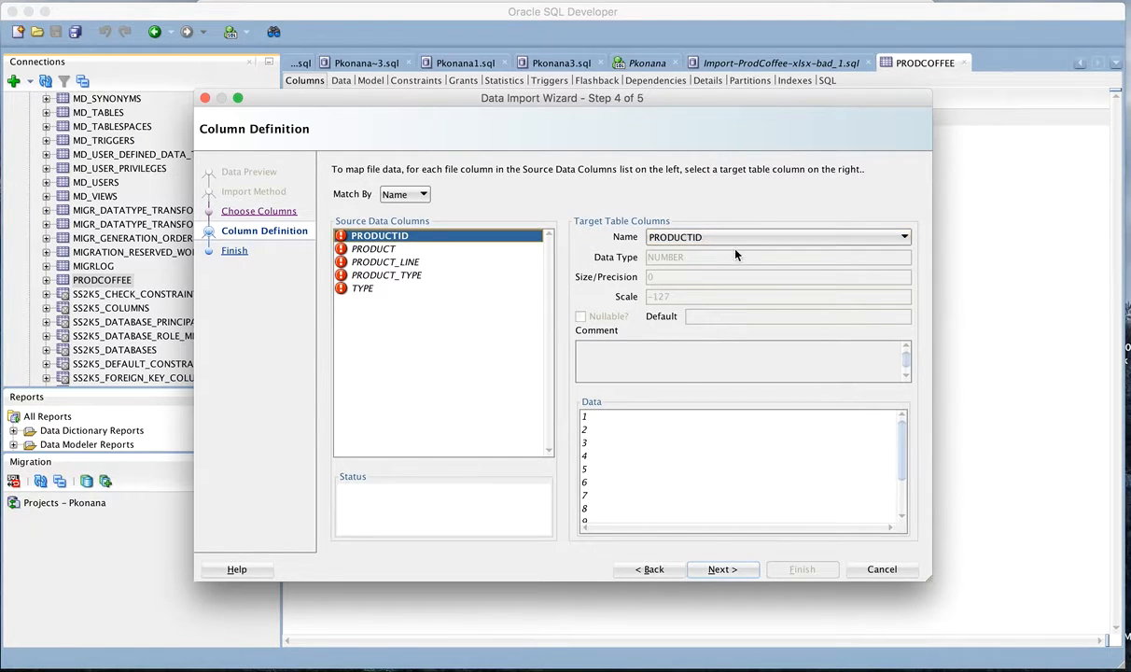
{"action": "left_click", "coordinate": [702, 237]}
{"action": "left_click", "coordinate": [656, 241]}
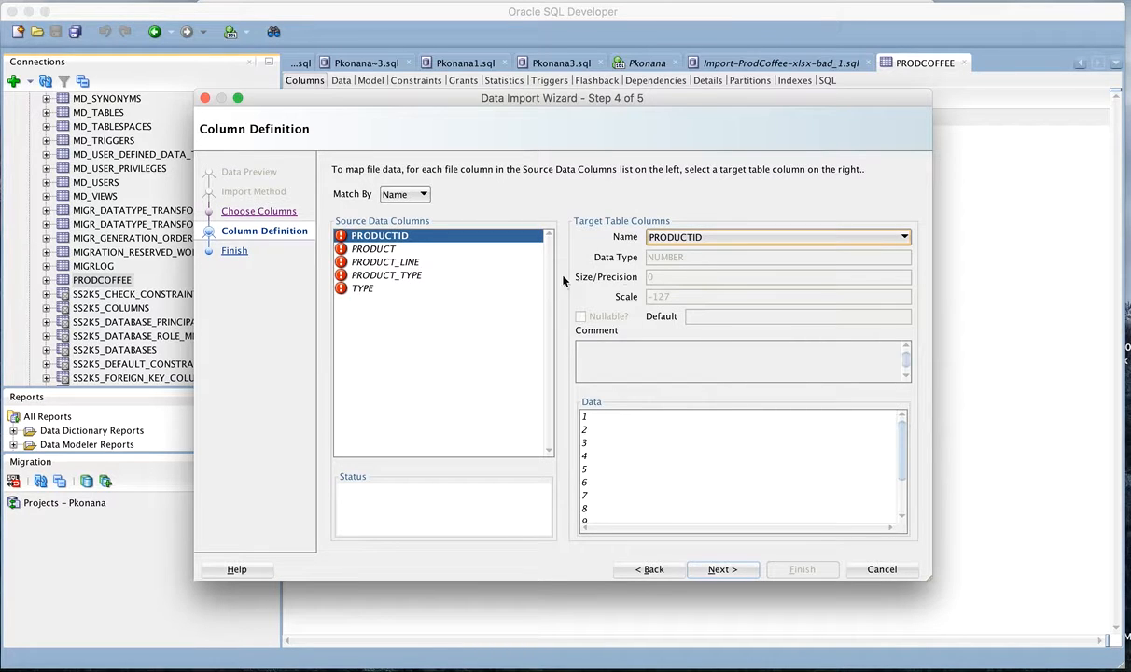
{"action": "left_click", "coordinate": [393, 248]}
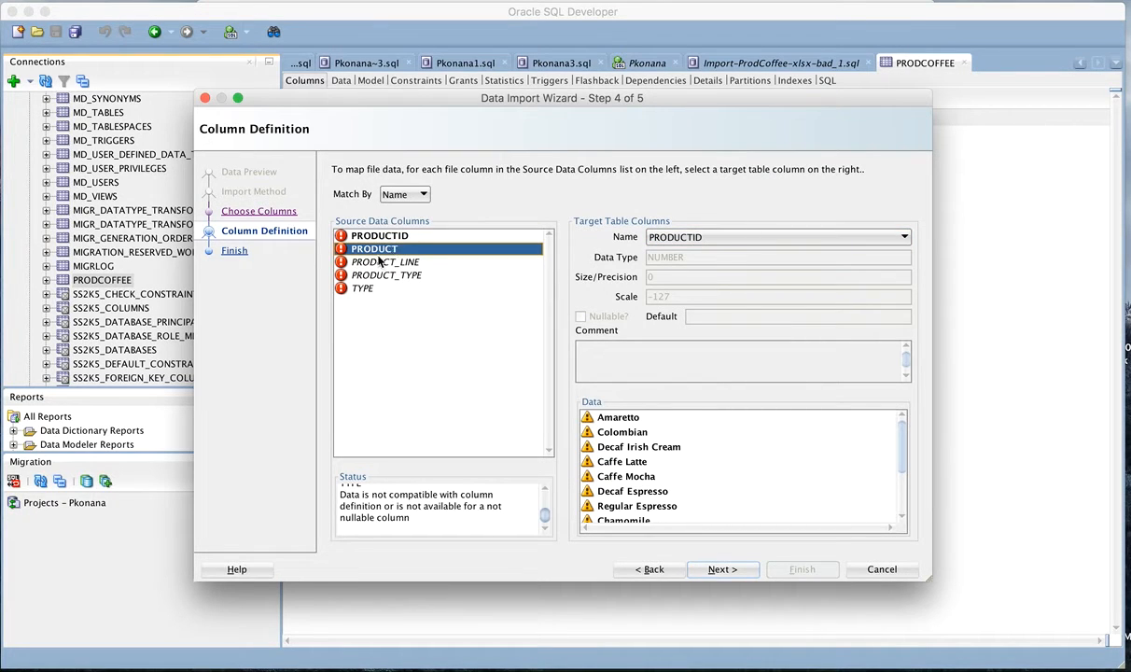
{"action": "left_click", "coordinate": [712, 239]}
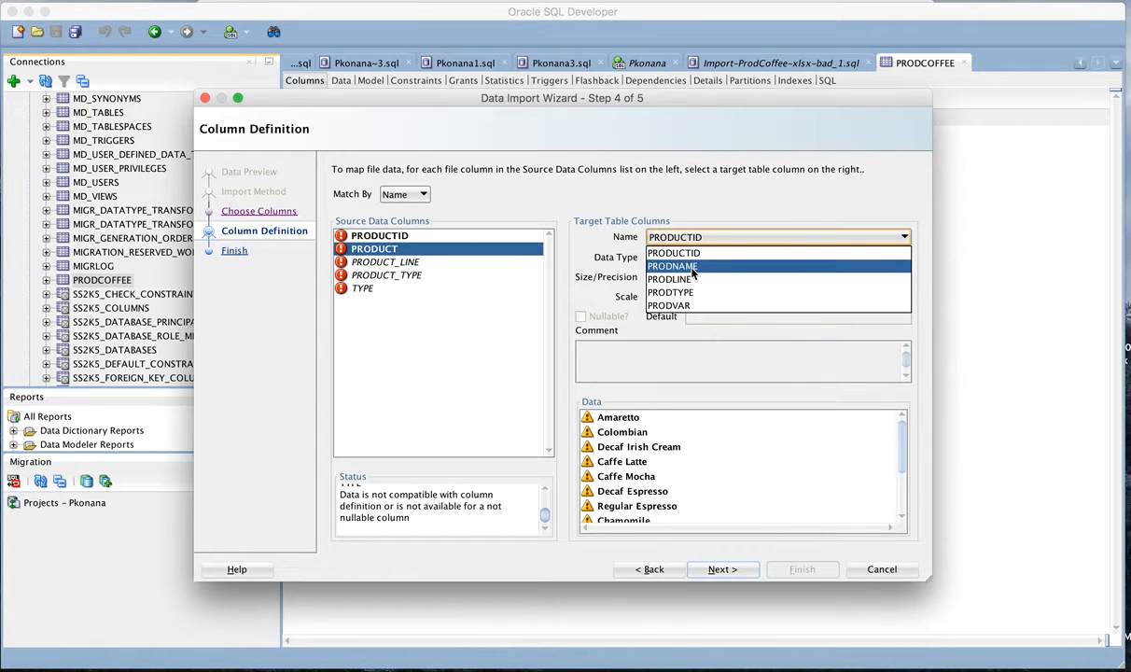
{"action": "left_click", "coordinate": [693, 268]}
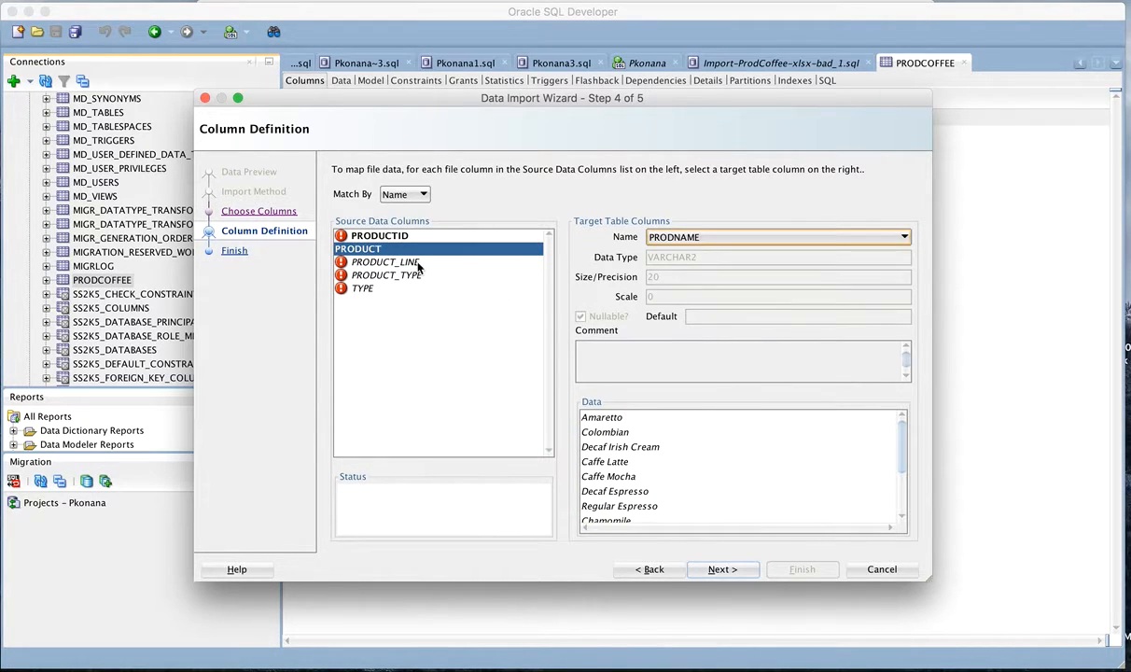
Map source column PRODUCT_LINE to PRODLINE and PRODUCT_TYPE to PRODTYPE
{"action": "left_click", "coordinate": [395, 260]}
{"action": "left_click", "coordinate": [705, 238]}
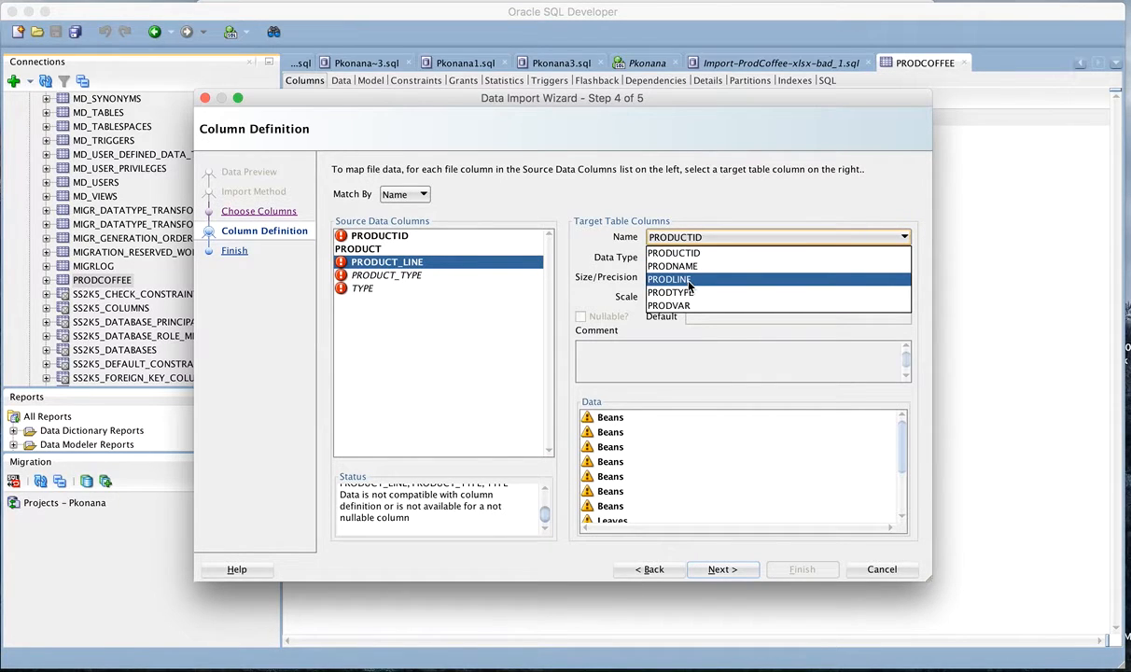
{"action": "left_click", "coordinate": [690, 280]}
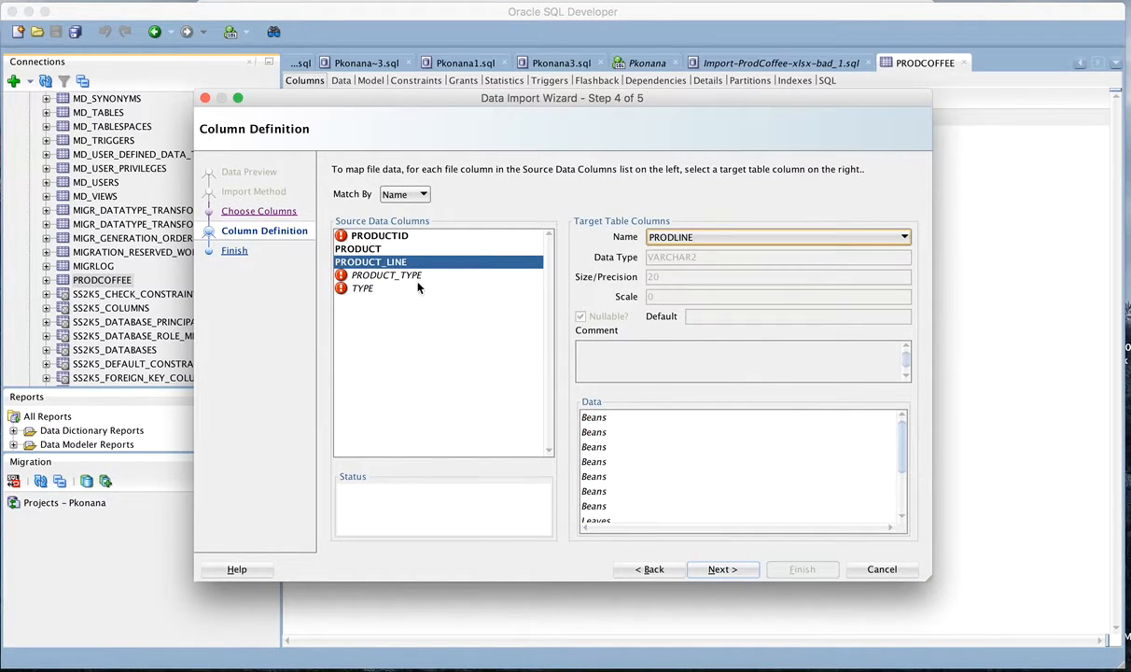
{"action": "left_click", "coordinate": [380, 278]}
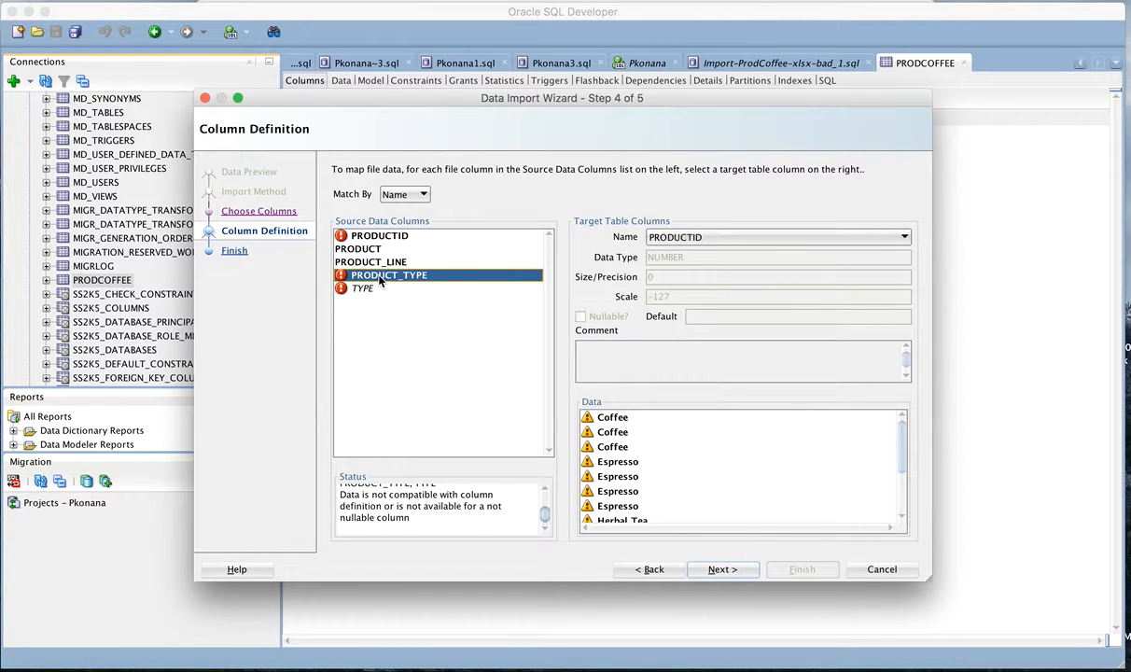
{"action": "left_click", "coordinate": [681, 237]}
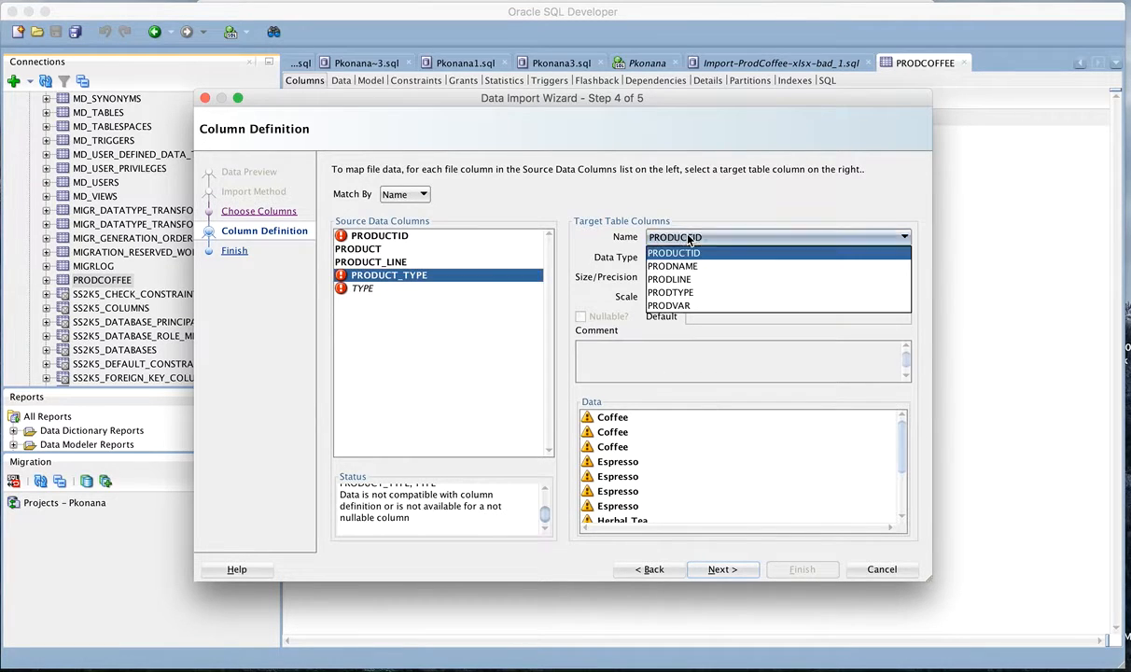
{"action": "left_click", "coordinate": [679, 293]}
Map source column TYPE to PRODVAR and continue to the import summary
{"action": "left_click", "coordinate": [365, 289]}
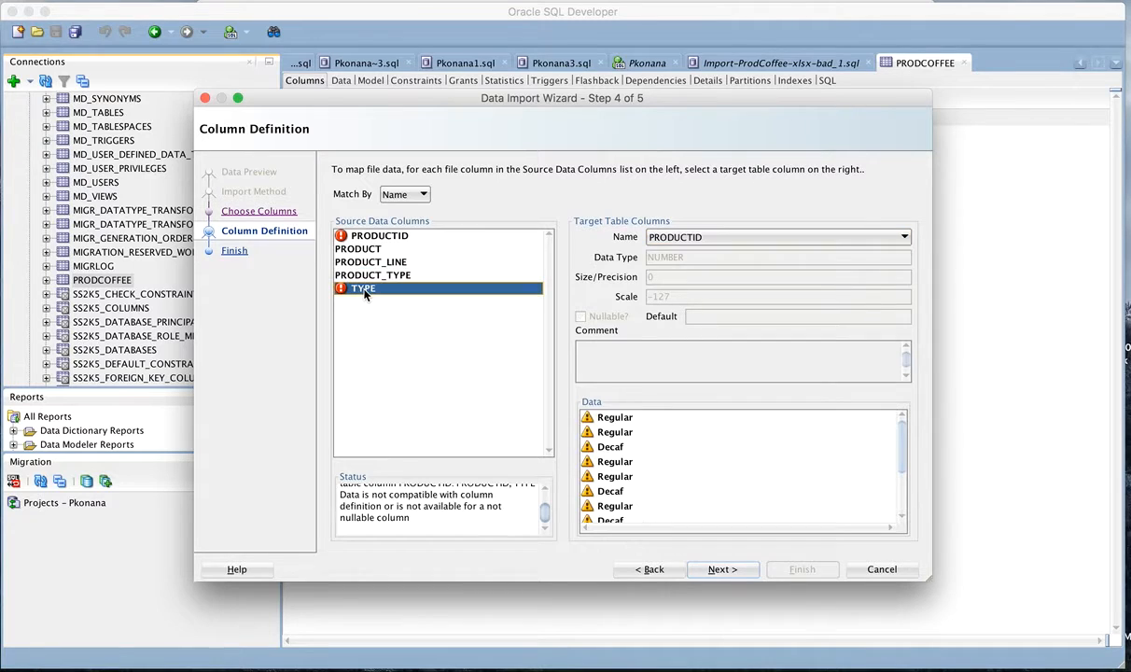
{"action": "left_click", "coordinate": [673, 237]}
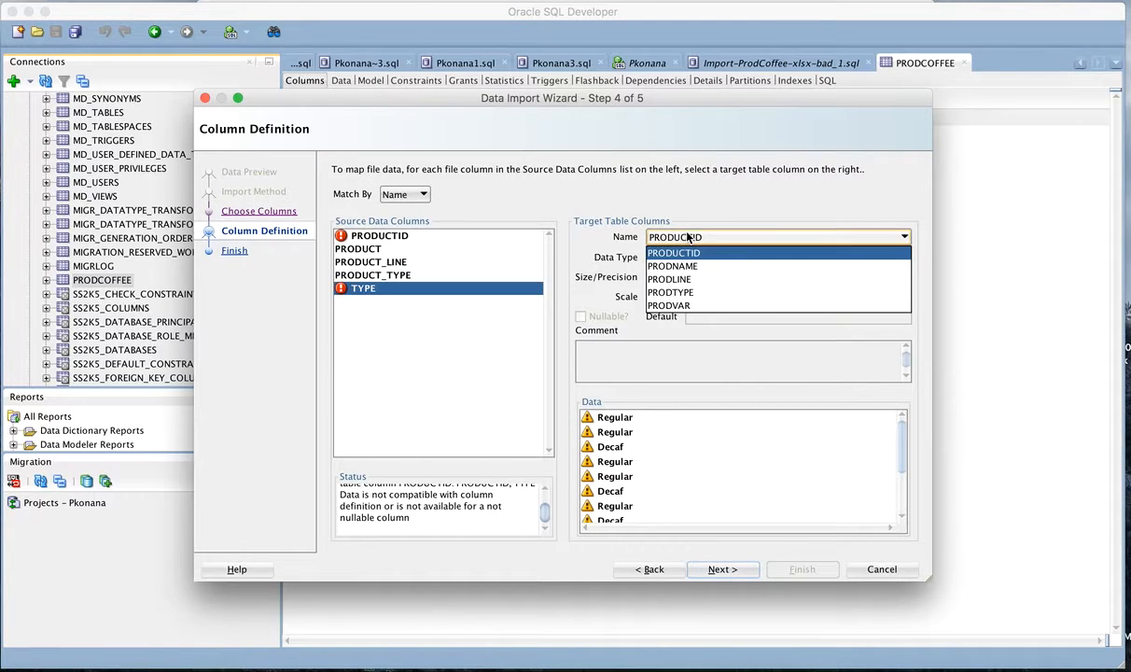
{"action": "left_click", "coordinate": [688, 306]}
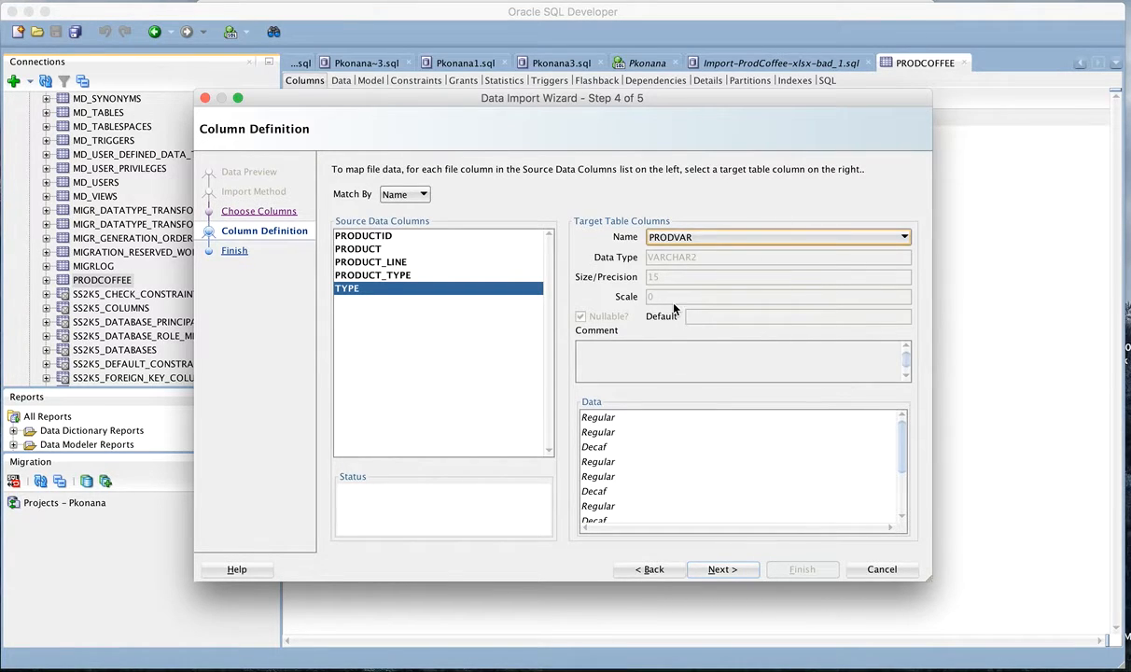
{"action": "left_click", "coordinate": [723, 568]}
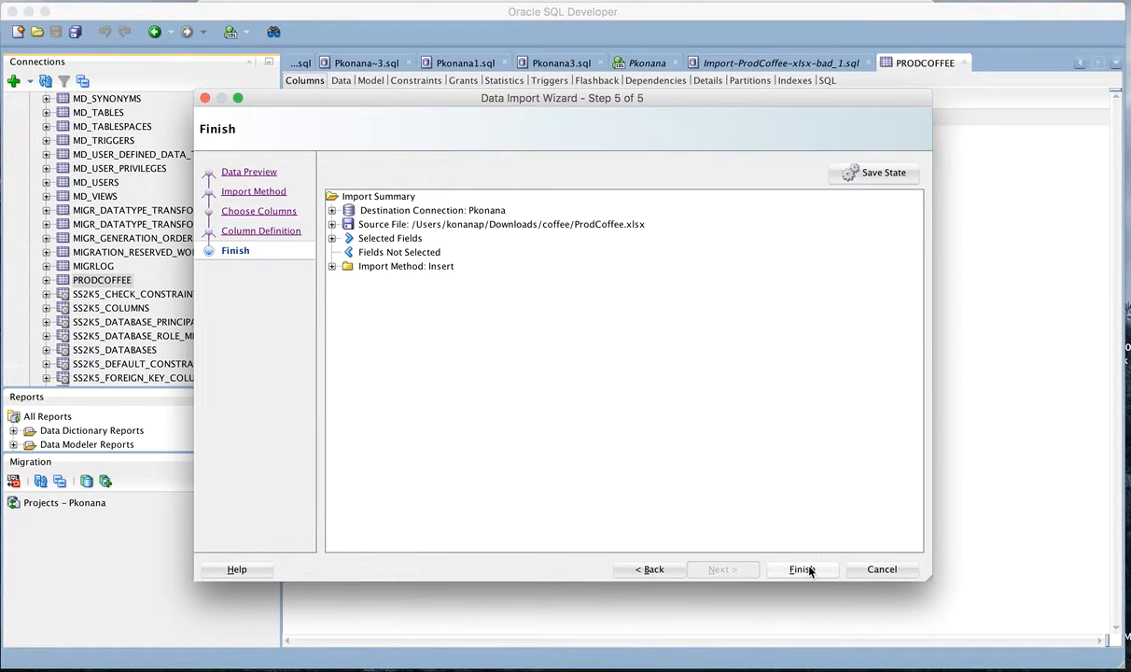
Finish the import of ProdCoffee.xlsx into the PRODCOFFEE table and dismiss the completion message
{"action": "left_click", "coordinate": [805, 569]}
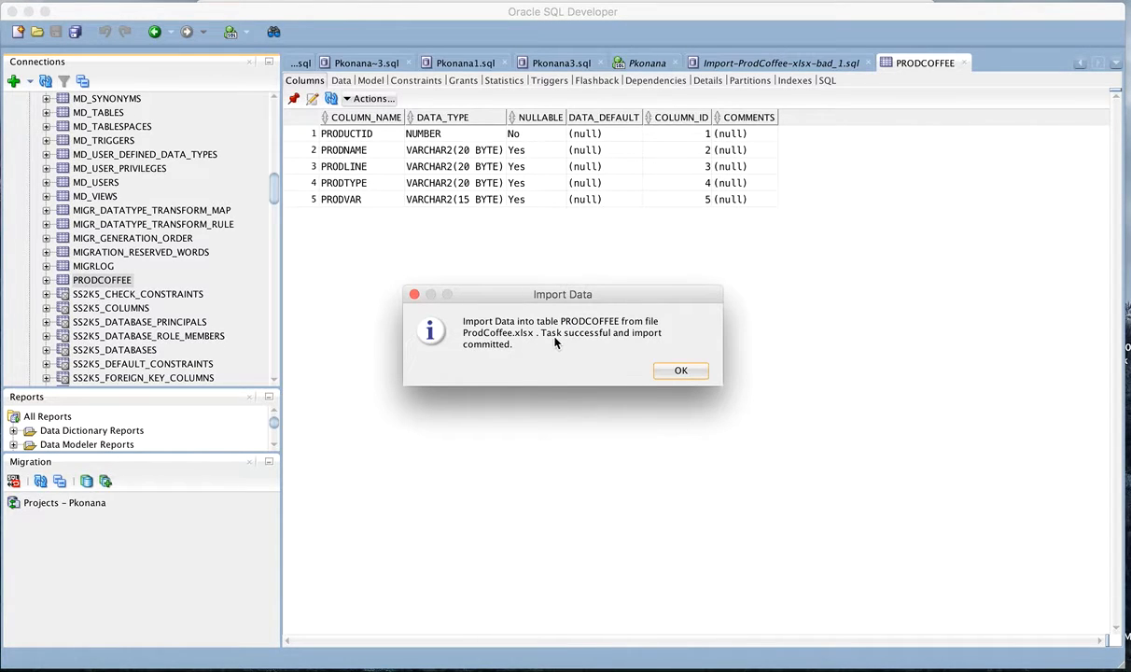
{"action": "left_click", "coordinate": [680, 372]}
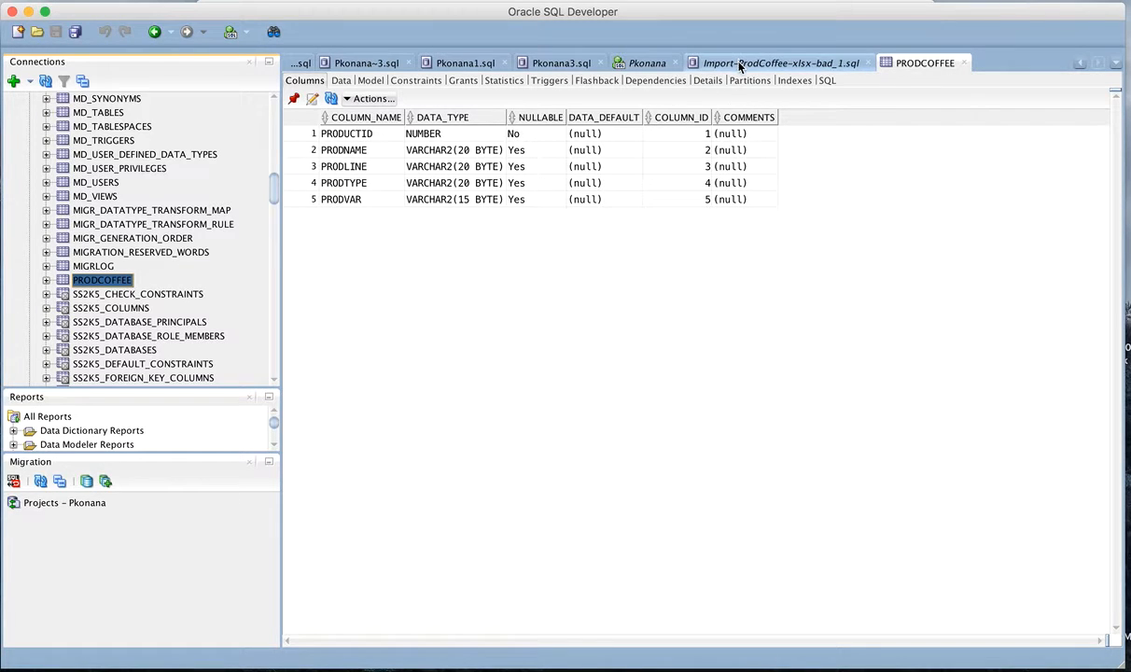
Run the "SELECT * from prodcoffee;" query in the Pkonana worksheet and enlarge the results area to view the imported rows
{"action": "left_click", "coordinate": [664, 67]}
{"action": "scroll", "coordinate": [419, 518], "scroll_direction": "down", "scroll_amount": 10}
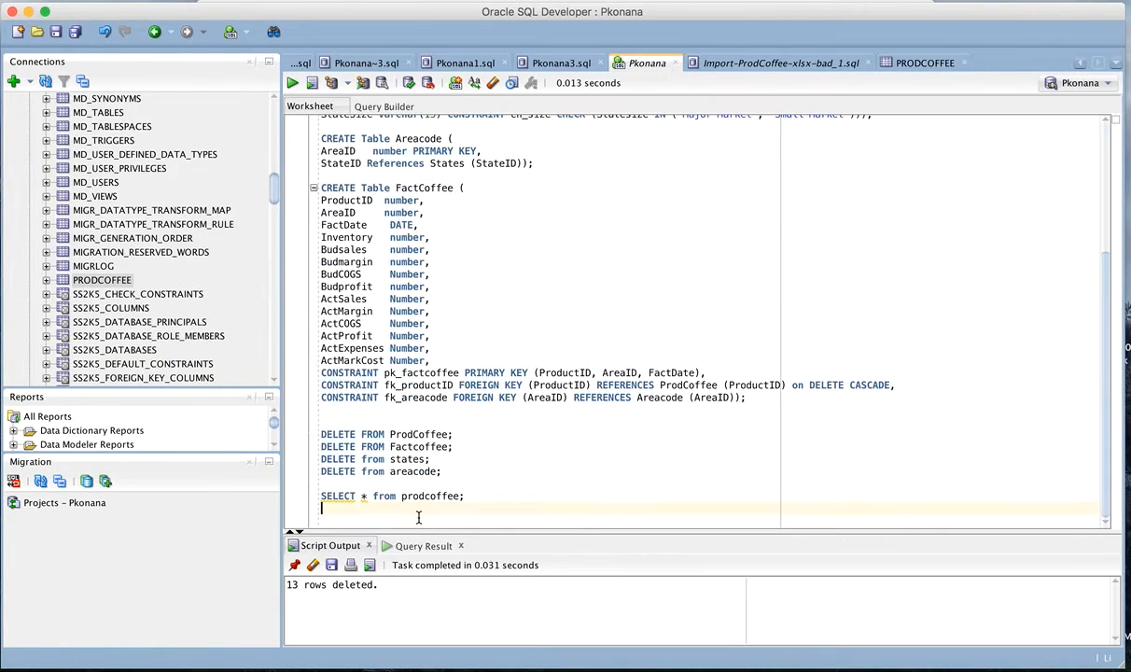
{"action": "left_click", "coordinate": [374, 496]}
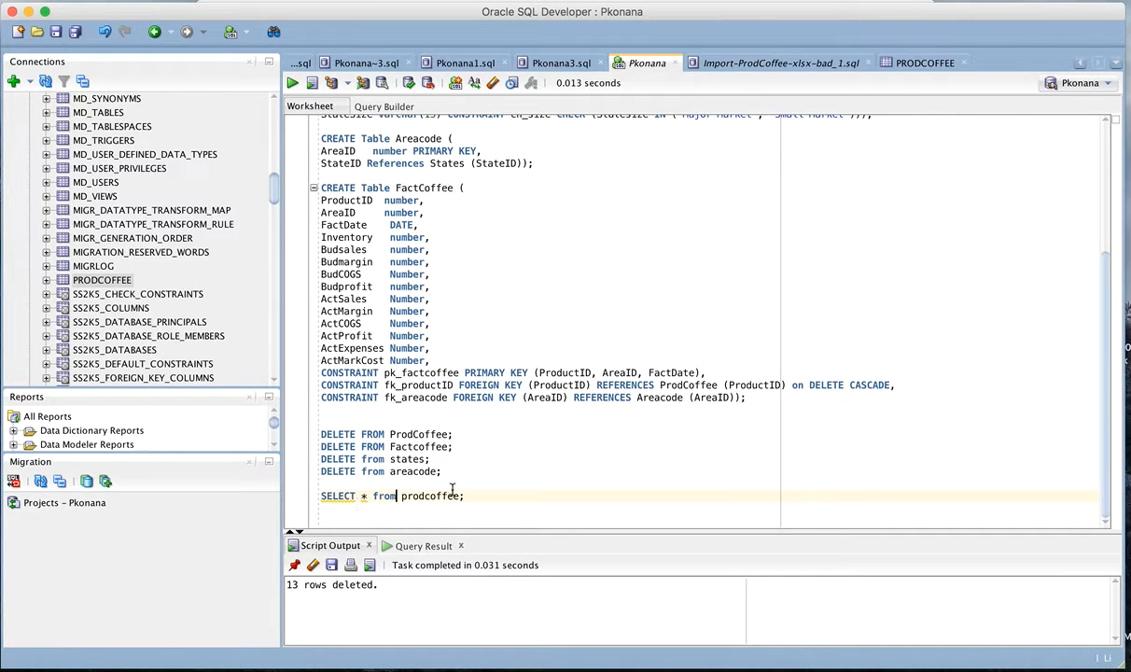
{"action": "left_click", "coordinate": [294, 83]}
{"action": "scroll", "coordinate": [498, 606], "scroll_direction": "down", "scroll_amount": 5}
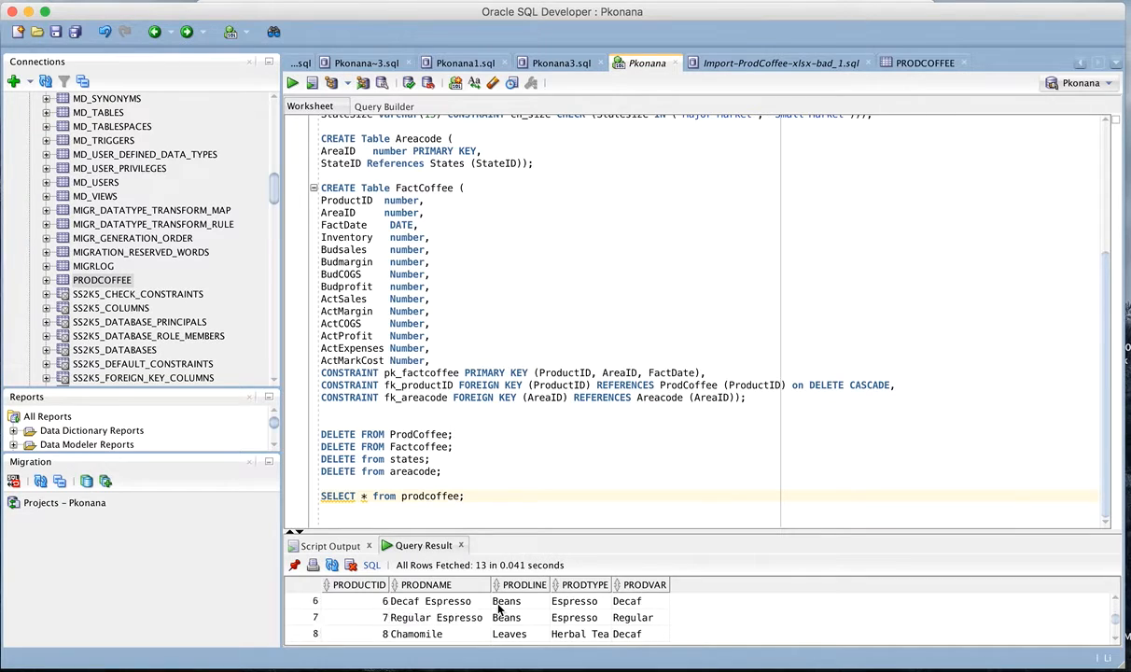
{"action": "left_click_drag", "start_coordinate": [537, 532], "coordinate": [537, 308]}
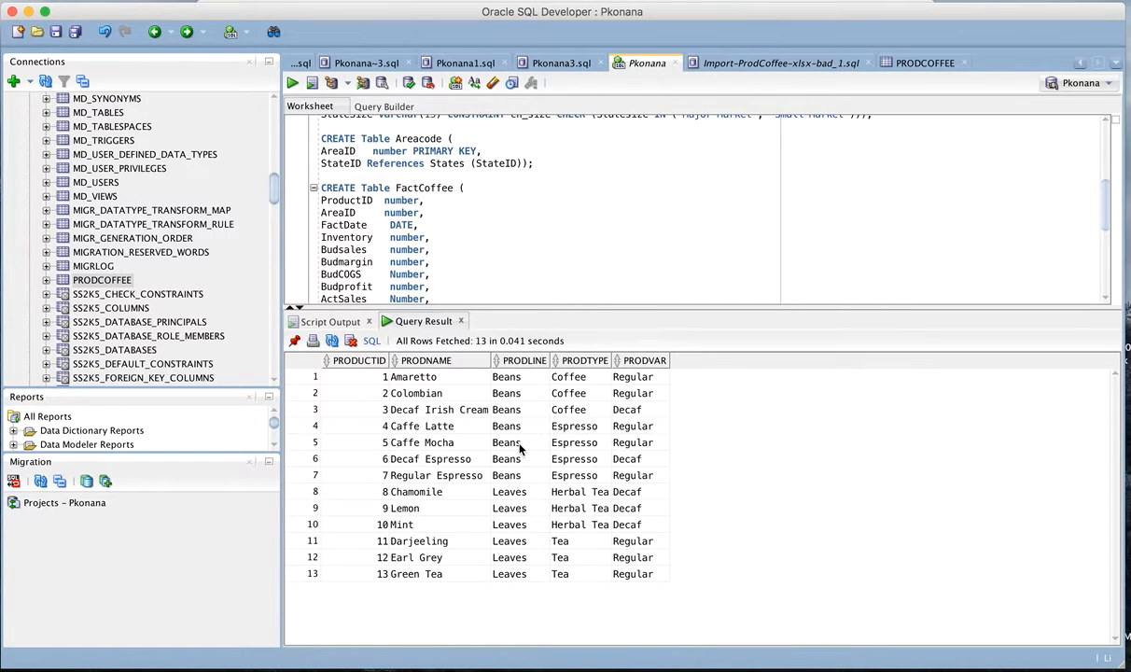
Review the Pkonana worksheet script down to its final query and back up to the ProdCoffee and States table definitions
{"action": "left_click", "coordinate": [498, 276]}
{"action": "key", "text": "Down"}
{"action": "key", "text": "Down"}
{"action": "key", "text": "Down"}
{"action": "key", "text": "Down"}
{"action": "key", "text": "Down"}
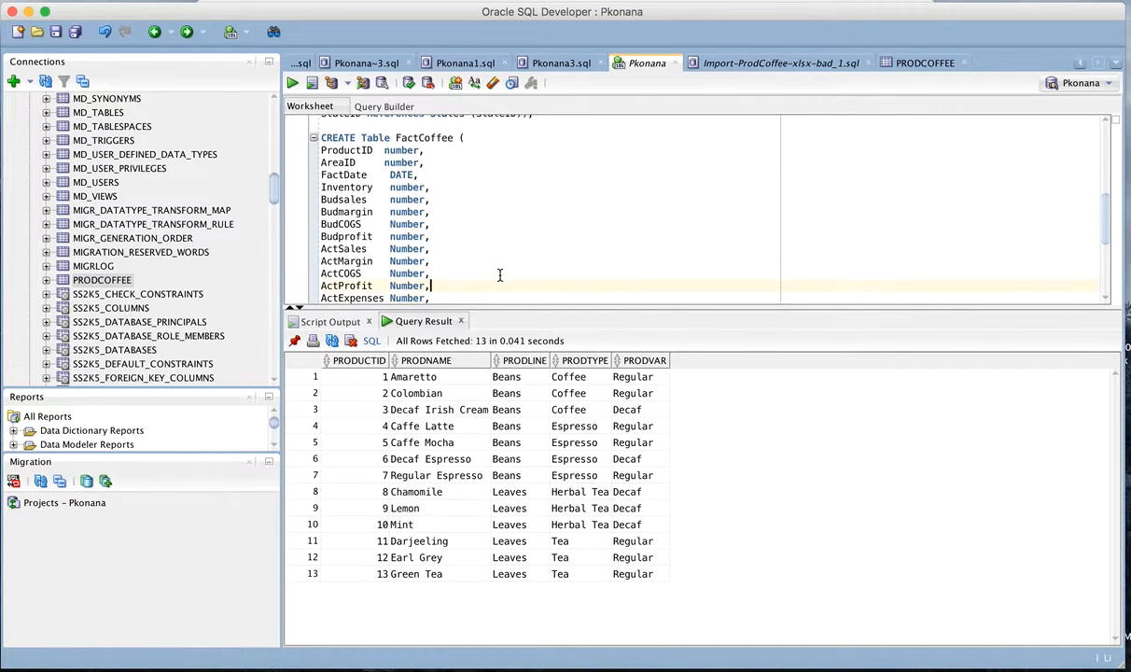
{"action": "key", "text": "Down"}
{"action": "key", "text": "Down"}
{"action": "key", "text": "Down"}
{"action": "key", "text": "Down"}
{"action": "key", "text": "Down"}
{"action": "key", "text": "Down"}
{"action": "key", "text": "Down"}
{"action": "key", "text": "Down"}
{"action": "key", "text": "Down"}
{"action": "key", "text": "Down"}
{"action": "key", "text": "Down"}
{"action": "key", "text": "Down"}
{"action": "key", "text": "Down"}
{"action": "key", "text": "Down"}
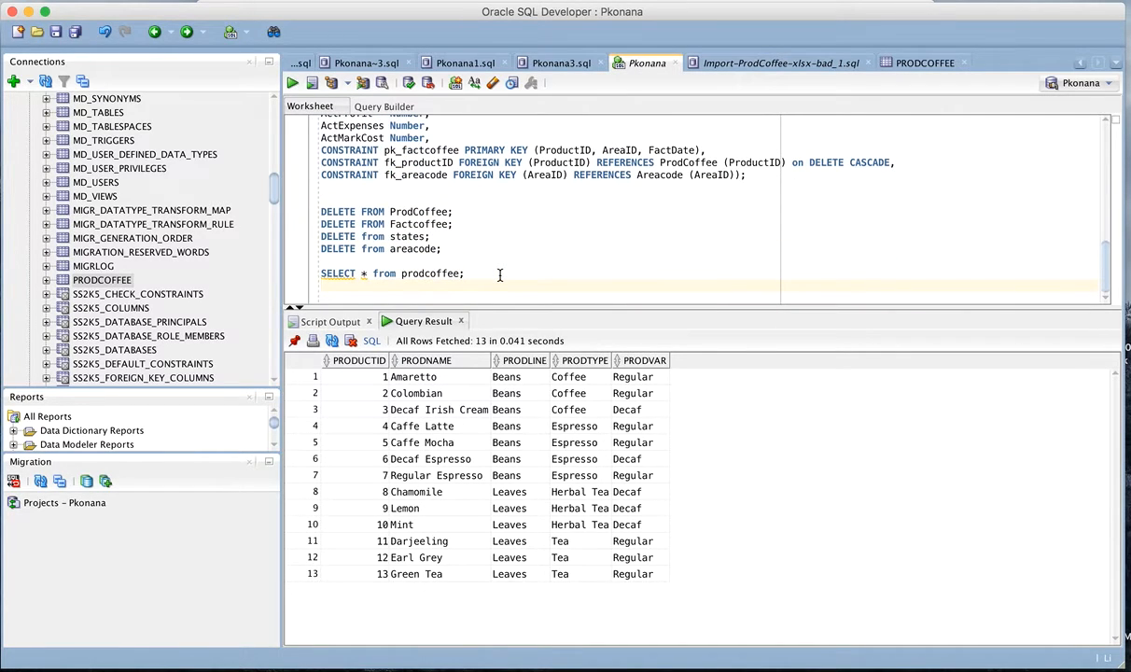
{"action": "scroll", "coordinate": [504, 248], "scroll_direction": "up", "scroll_amount": 10}
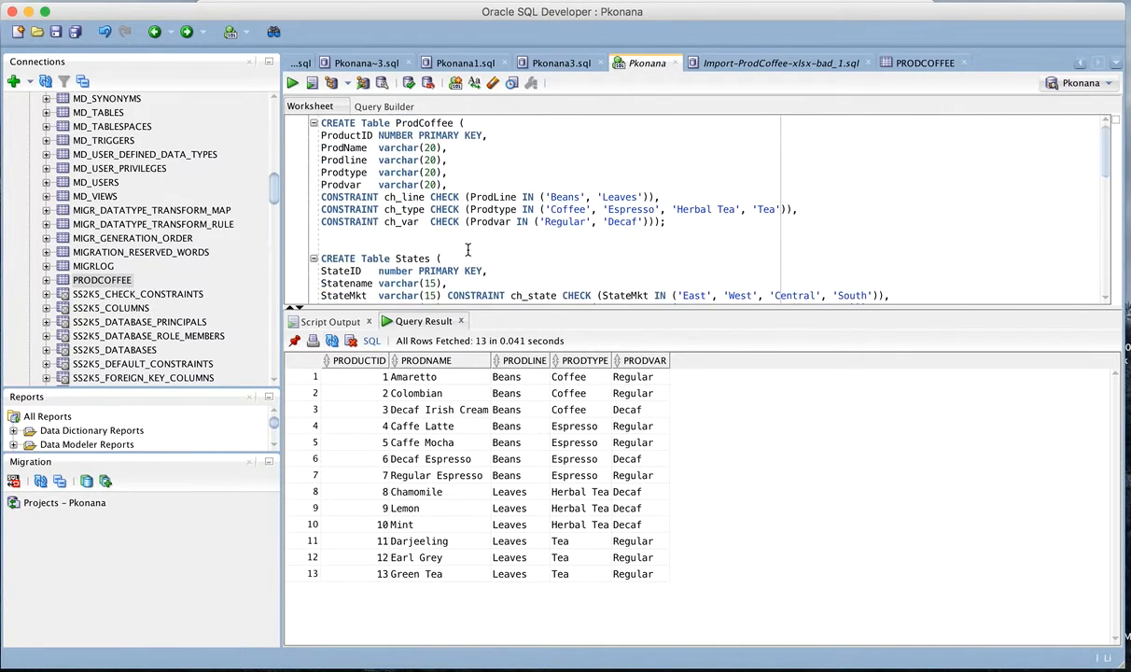
{"action": "scroll", "coordinate": [154, 252], "scroll_direction": "up", "scroll_amount": 1}
Find the STATES table among the connection's tables and start a data import into it
{"action": "scroll", "coordinate": [154, 252], "scroll_direction": "down", "scroll_amount": 6}
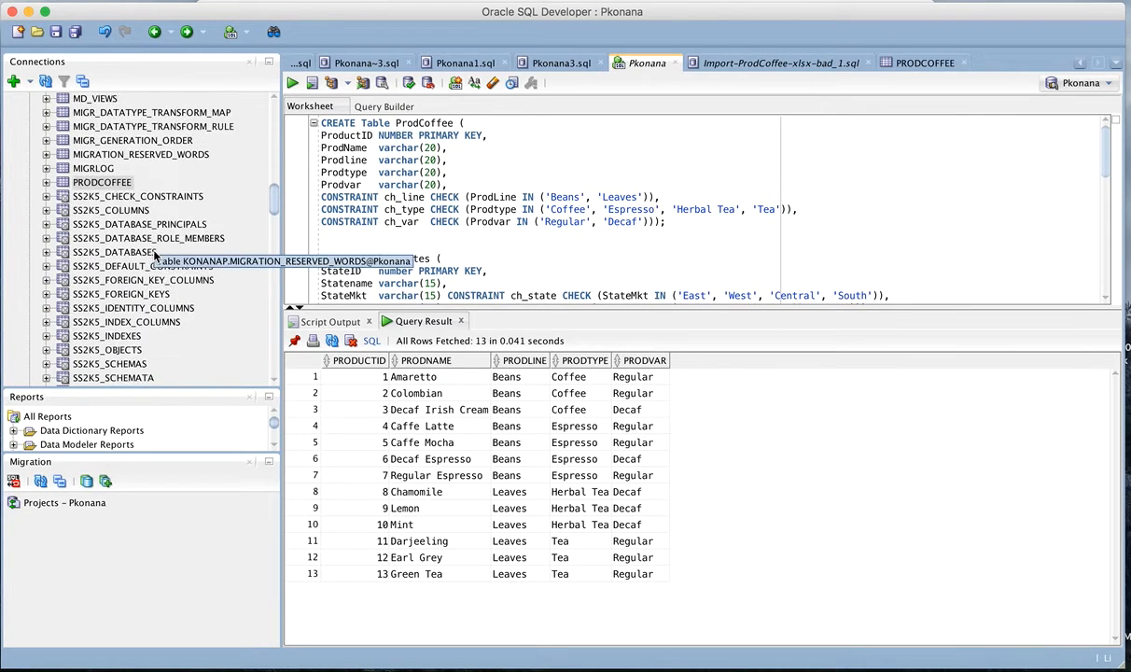
{"action": "scroll", "coordinate": [154, 252], "scroll_direction": "down", "scroll_amount": 5}
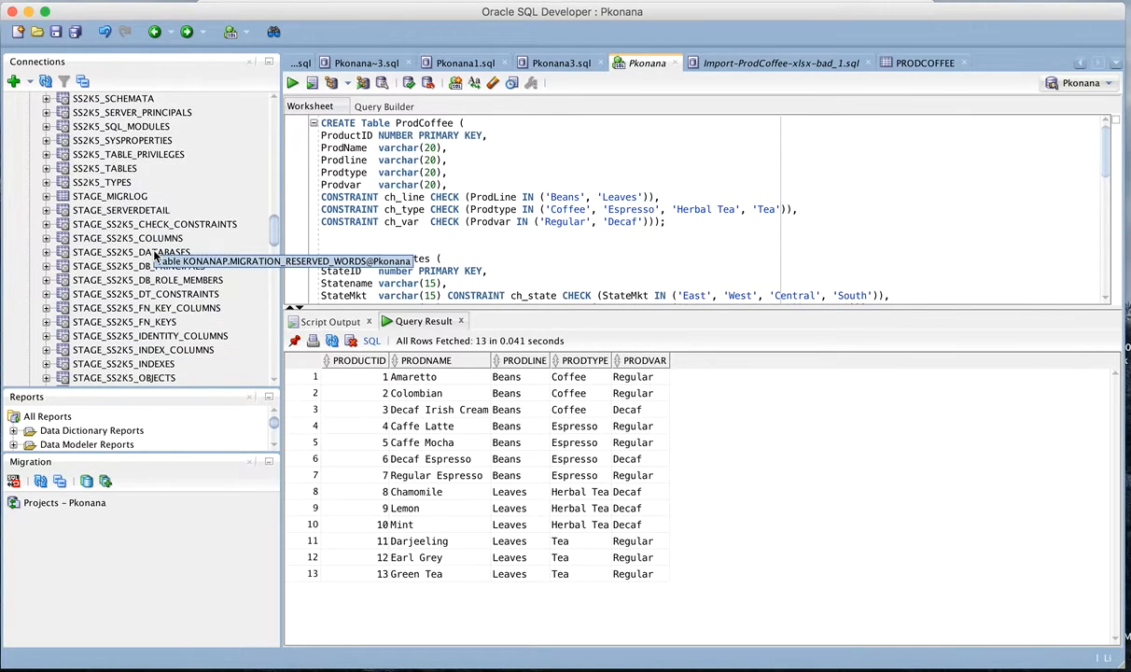
{"action": "scroll", "coordinate": [155, 255], "scroll_direction": "down", "scroll_amount": 10}
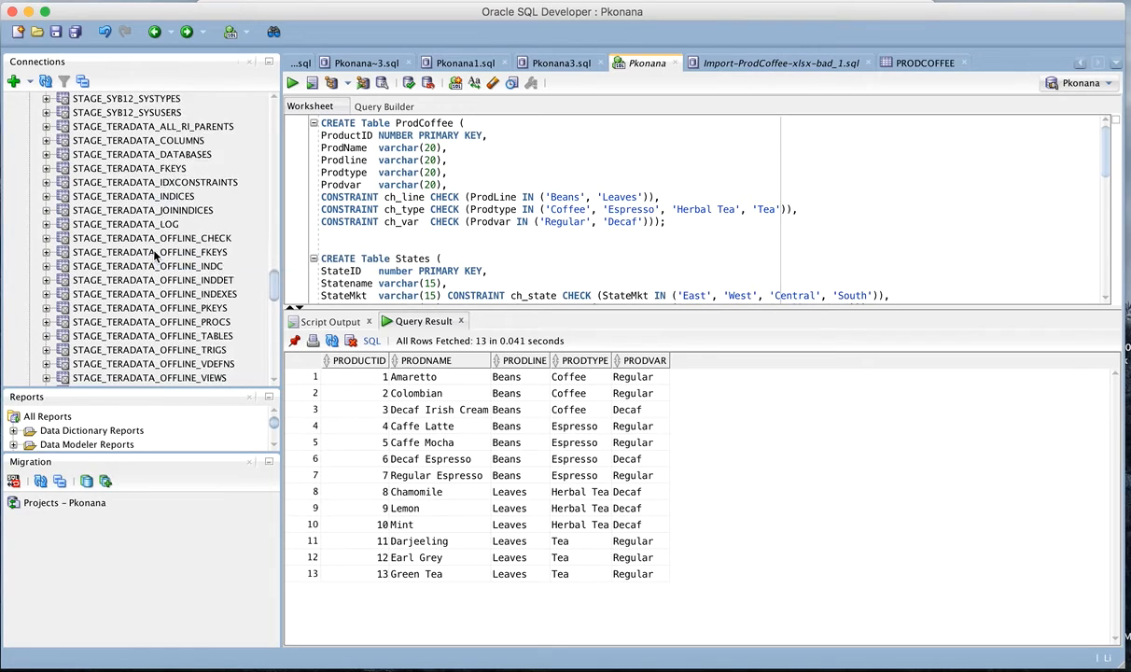
{"action": "scroll", "coordinate": [155, 251], "scroll_direction": "down", "scroll_amount": 8}
{"action": "left_click", "coordinate": [86, 239]}
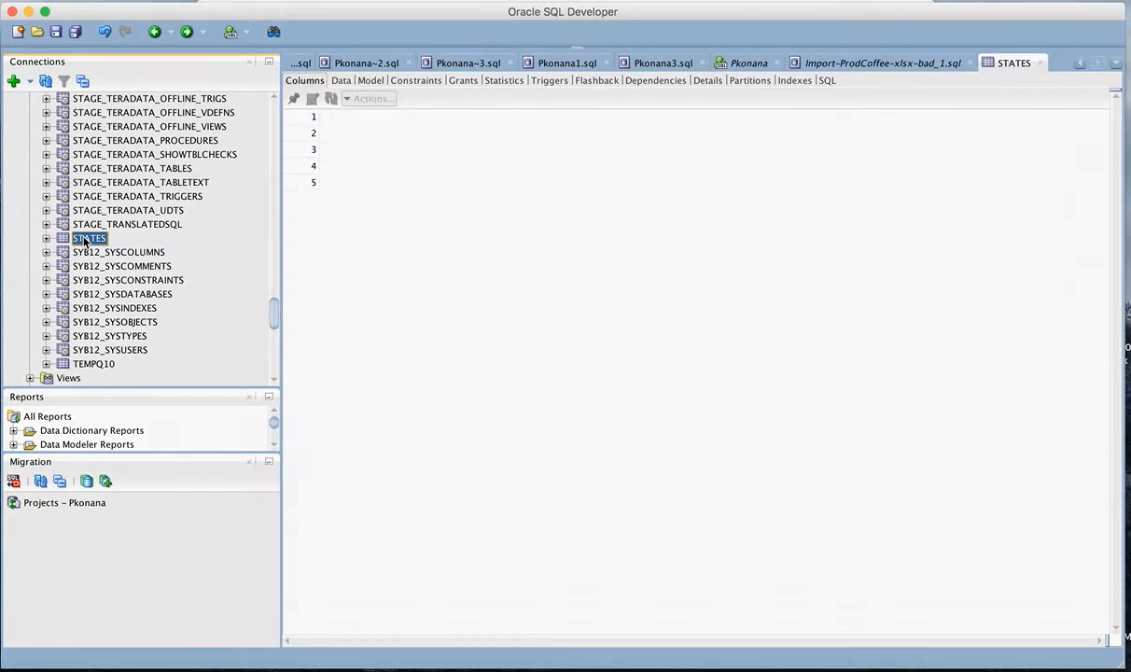
{"action": "right_click", "coordinate": [85, 241]}
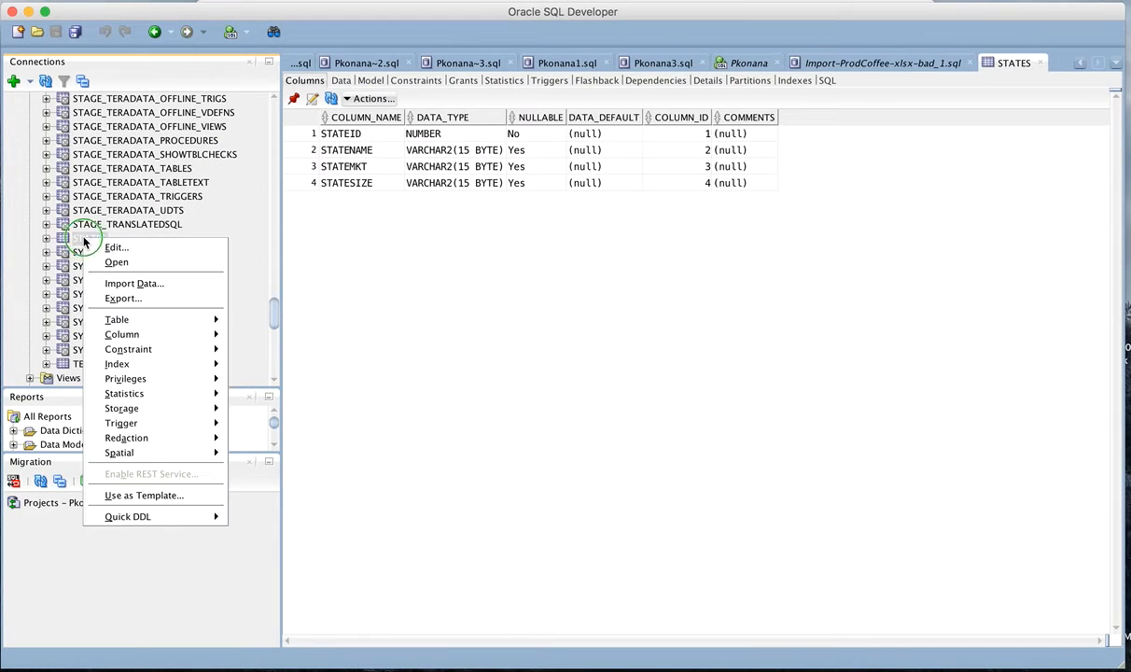
{"action": "left_click", "coordinate": [124, 288]}
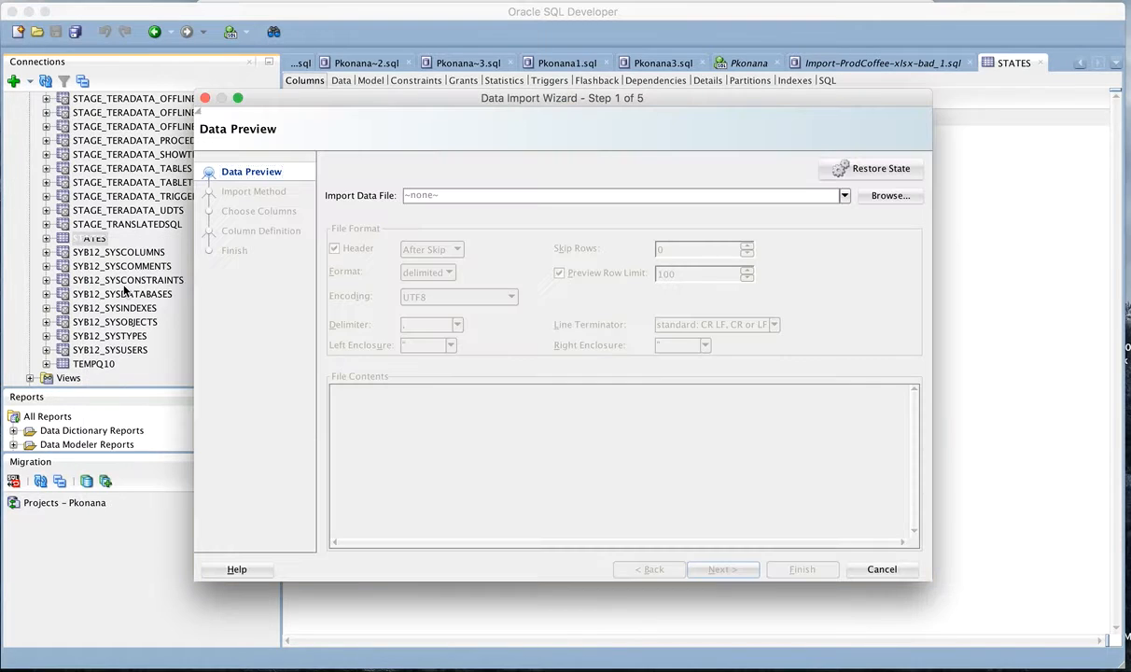
Choose StateCoffee.xlsx from the Downloads/coffee folder as the import data file
{"action": "left_click", "coordinate": [878, 197]}
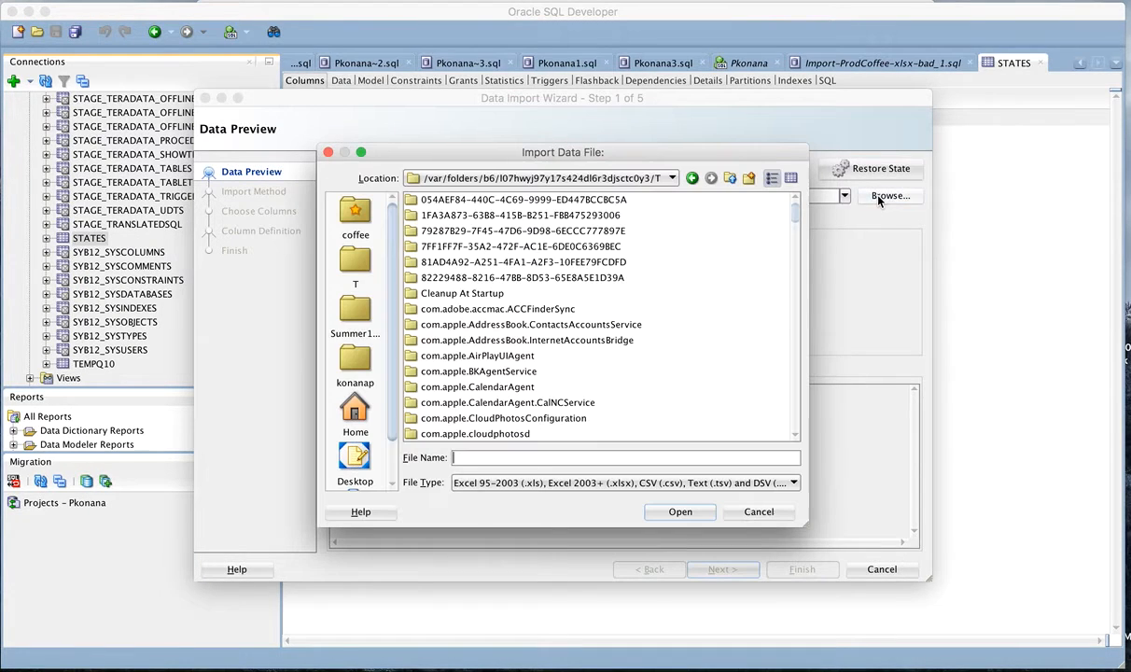
{"action": "left_click", "coordinate": [362, 372]}
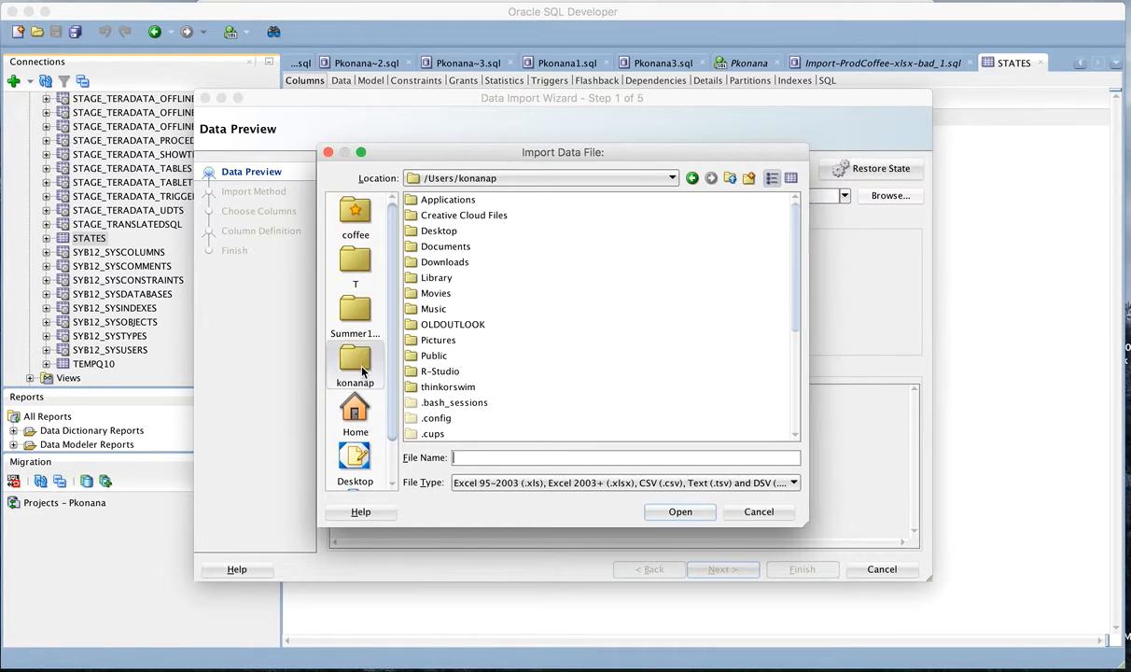
{"action": "left_click", "coordinate": [452, 264]}
{"action": "double_click", "coordinate": [452, 264]}
{"action": "double_click", "coordinate": [432, 199]}
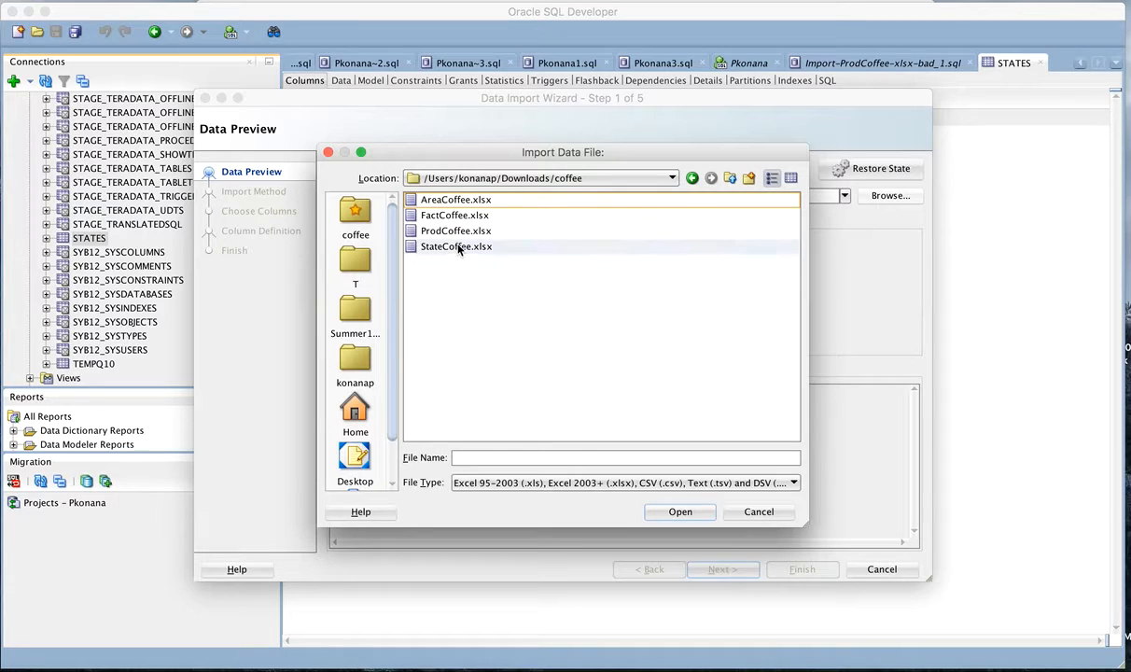
{"action": "left_click", "coordinate": [447, 246]}
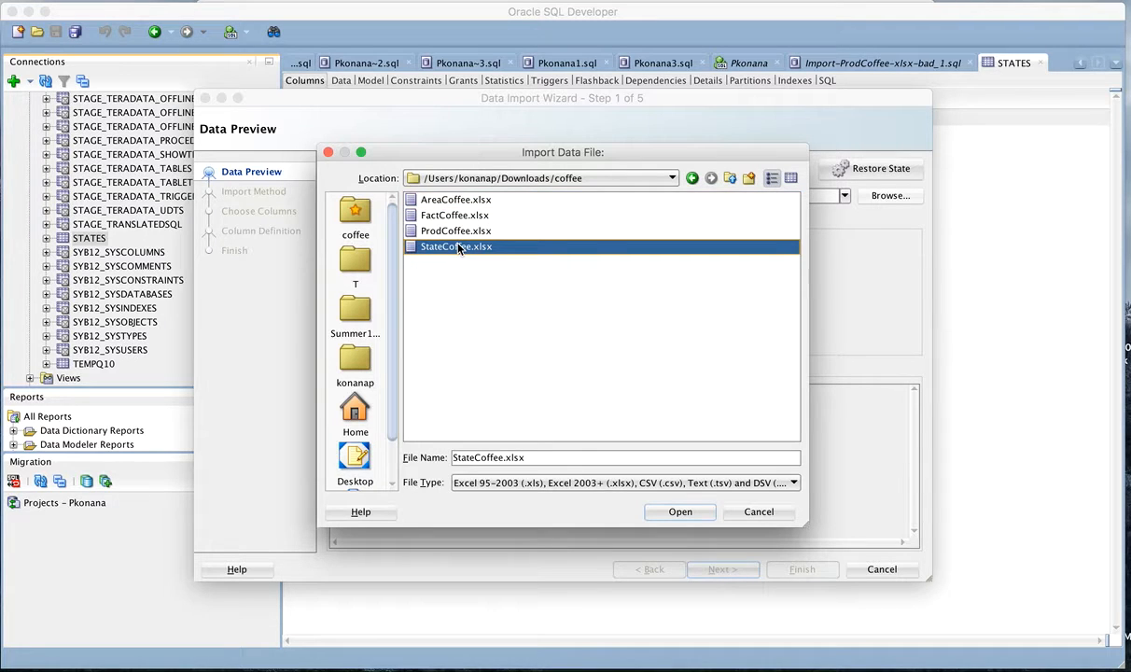
{"action": "left_click", "coordinate": [681, 512]}
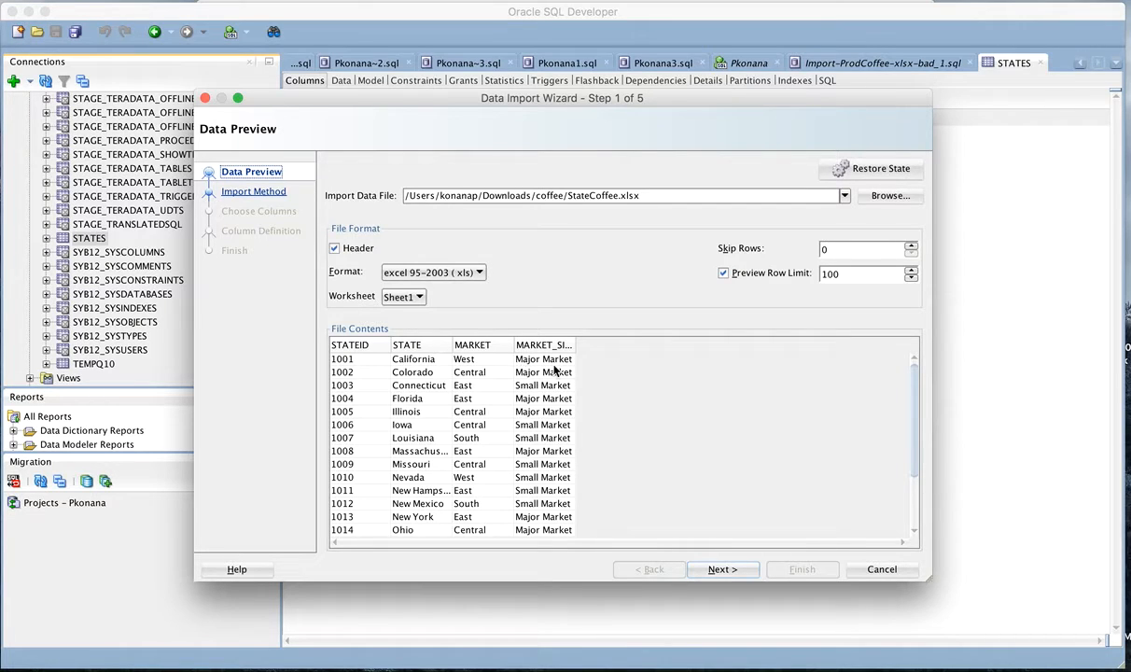
Accept the StateCoffee.xlsx preview, the Insert import method and all four selected columns, continuing to the column definition
{"action": "left_click", "coordinate": [724, 569]}
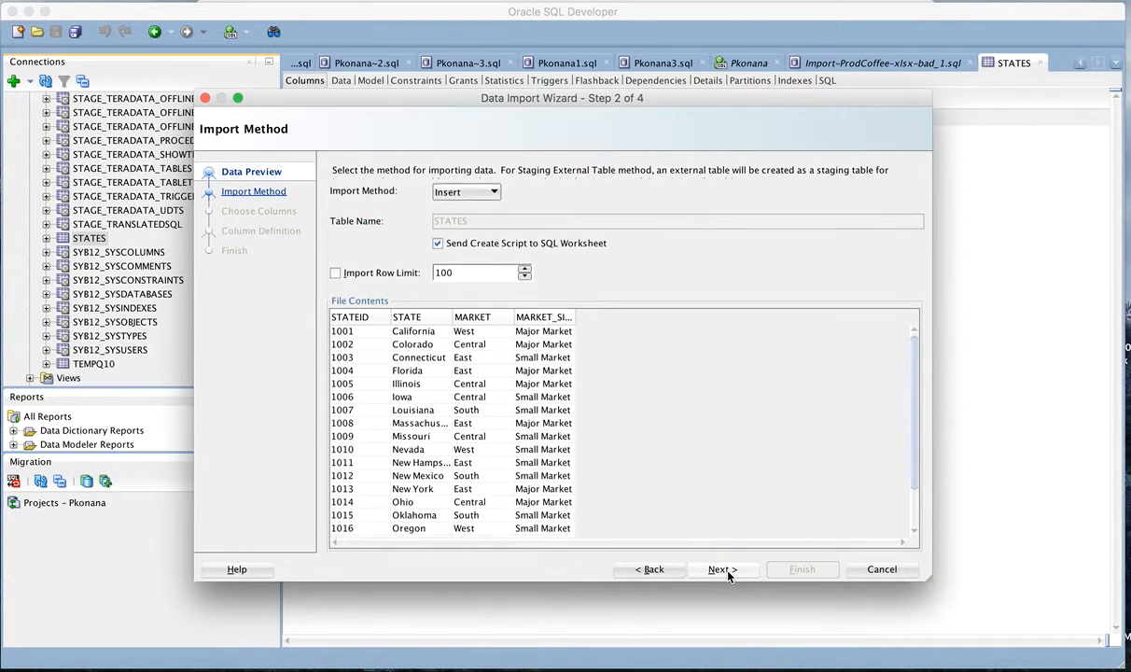
{"action": "left_click", "coordinate": [724, 570]}
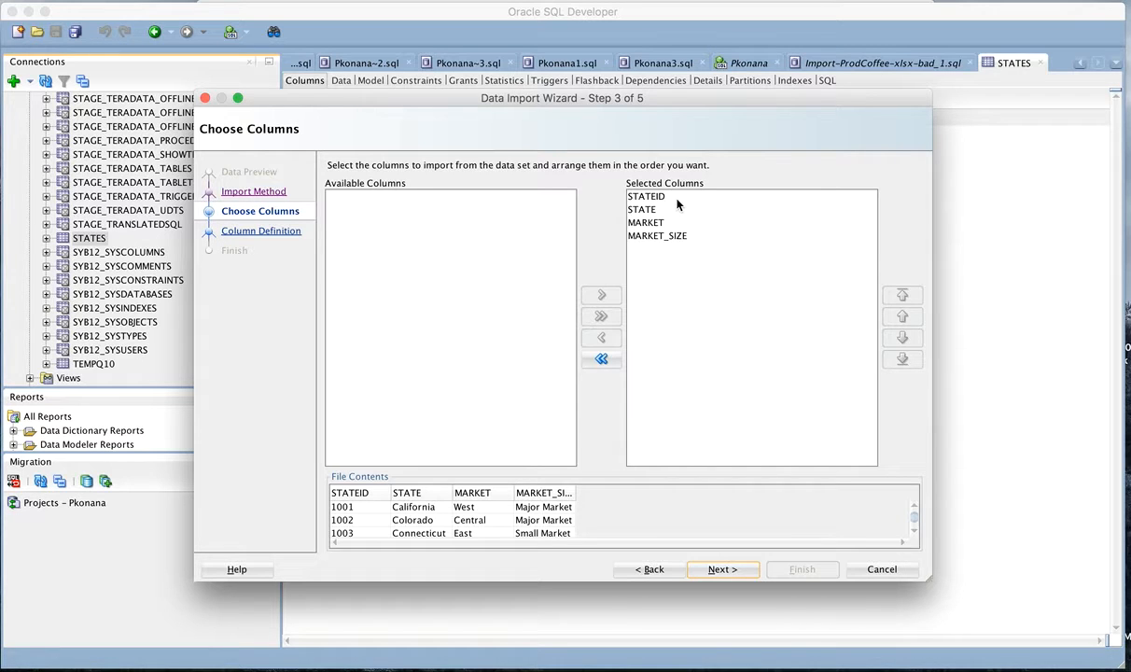
{"action": "left_click", "coordinate": [725, 571]}
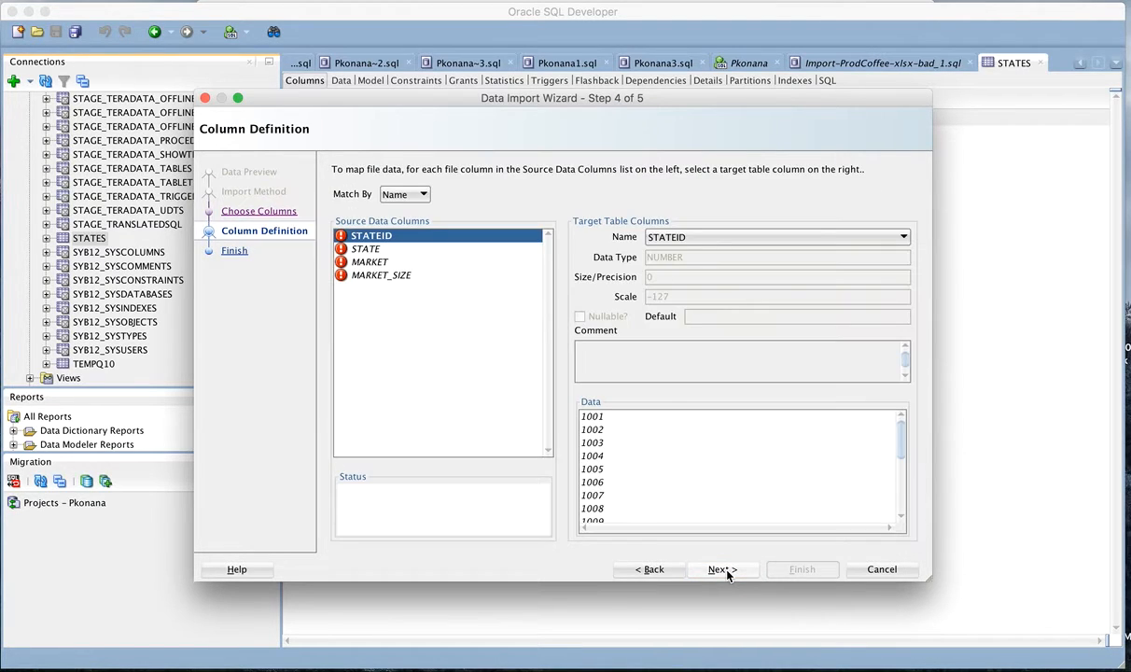
Keep source column STATEID matched to STATEID and map source column STATE to target column STATENAME
{"action": "left_click", "coordinate": [677, 238]}
{"action": "left_click", "coordinate": [678, 254]}
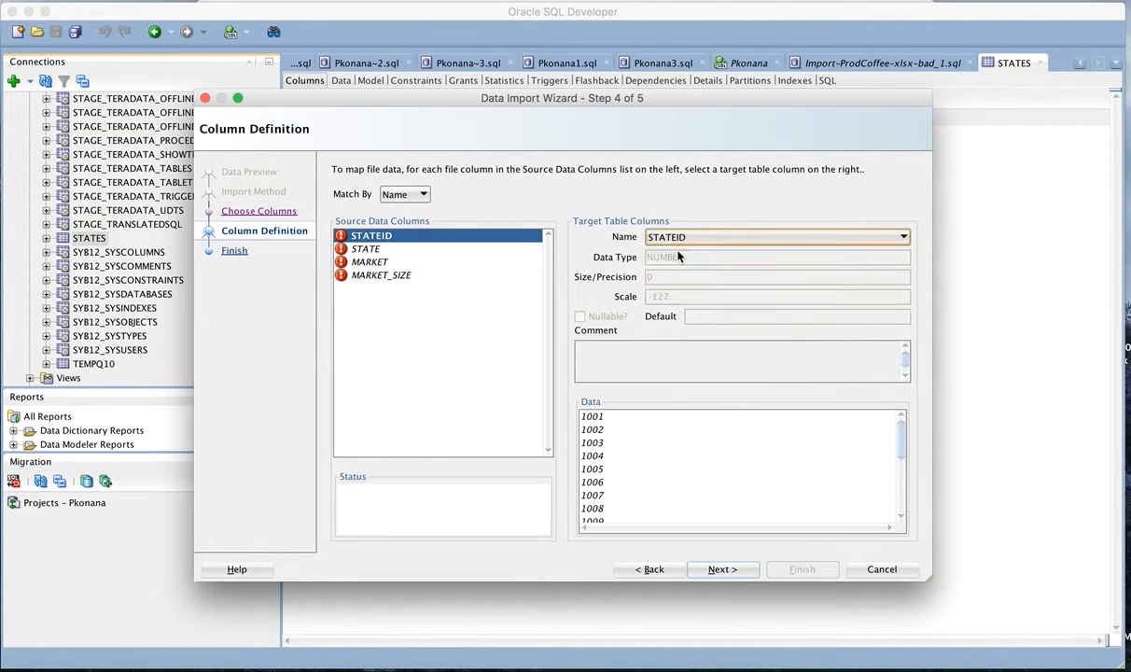
{"action": "left_click", "coordinate": [370, 251]}
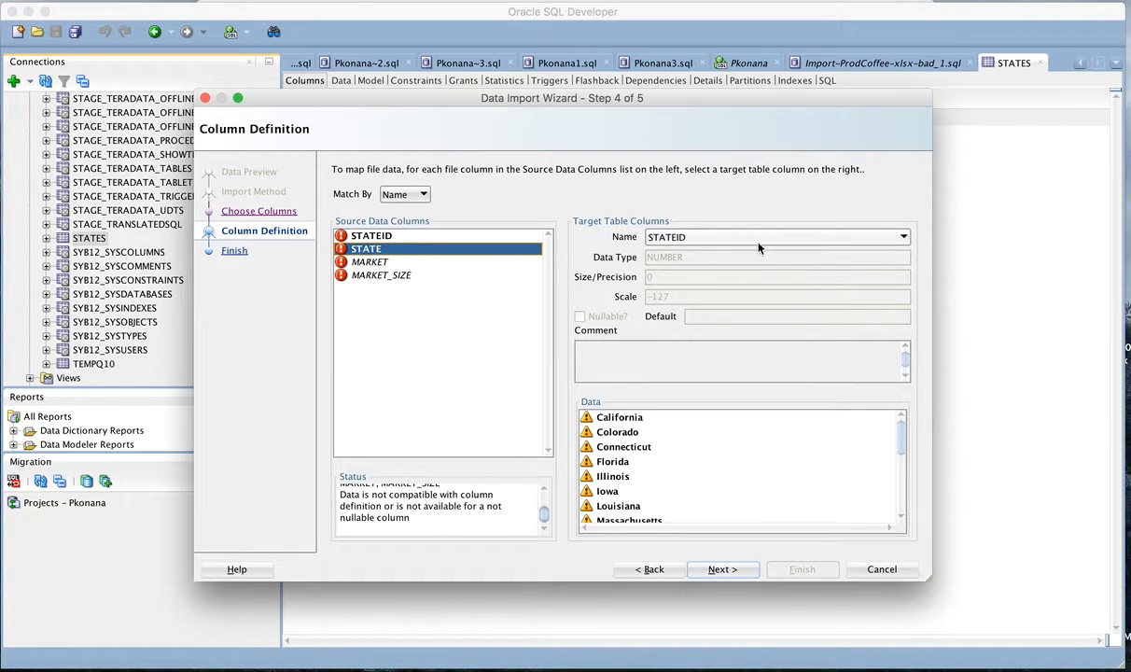
{"action": "left_click", "coordinate": [710, 237]}
{"action": "left_click", "coordinate": [720, 267]}
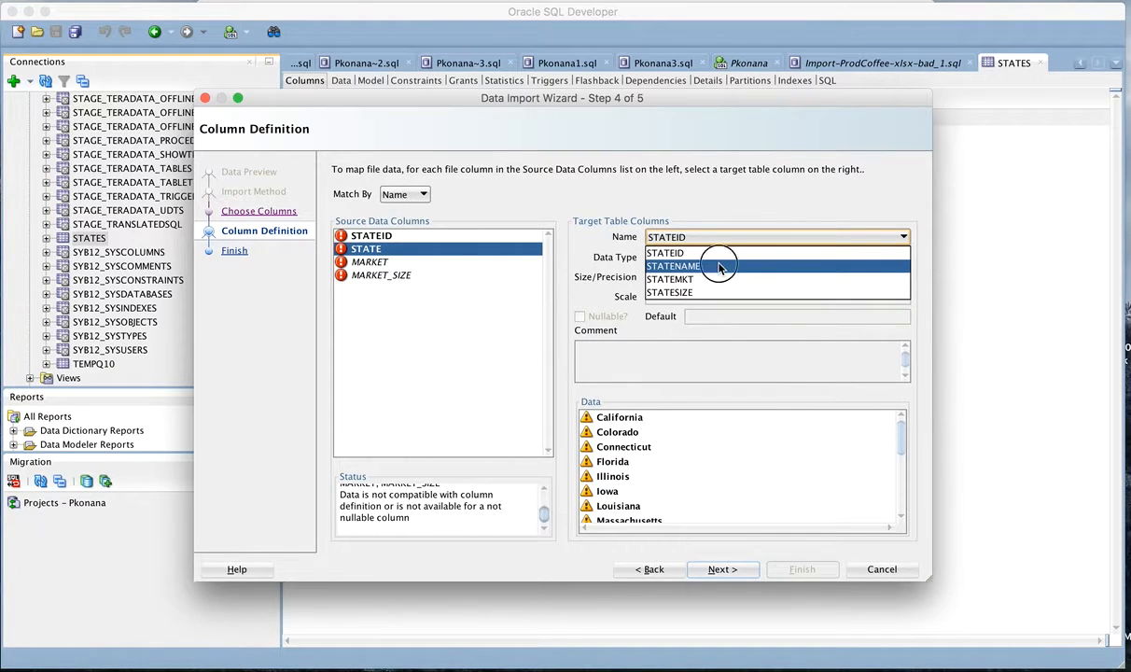
Map source column MARKET to STATEMKT and MARKET_SIZE to STATESIZE
{"action": "left_click", "coordinate": [378, 264]}
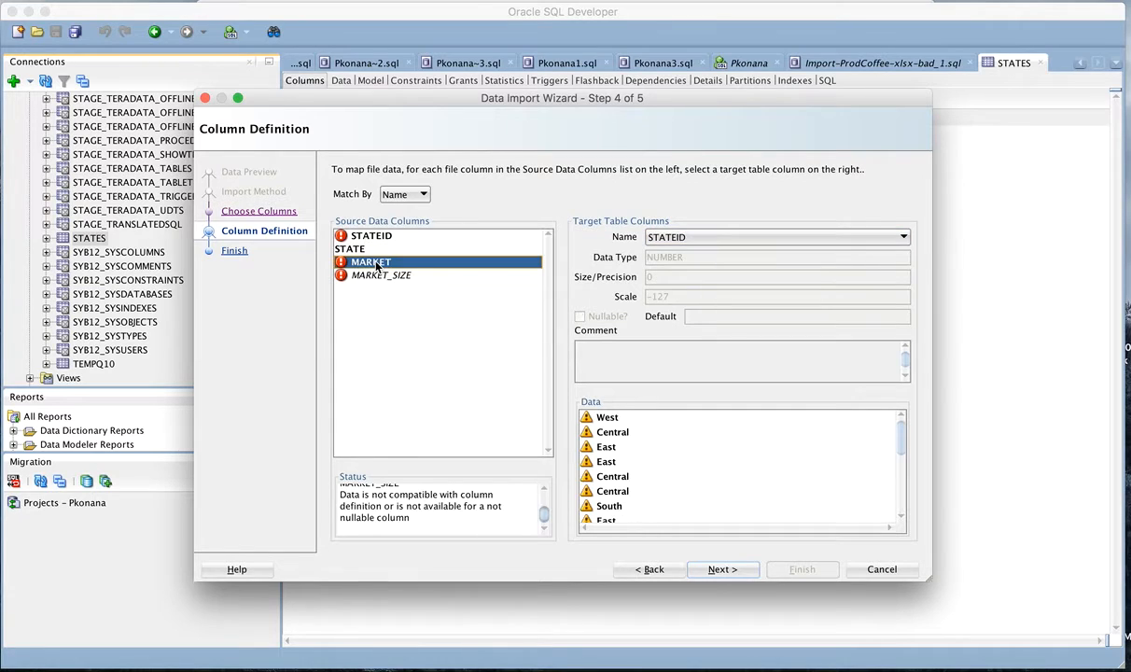
{"action": "left_click", "coordinate": [668, 237]}
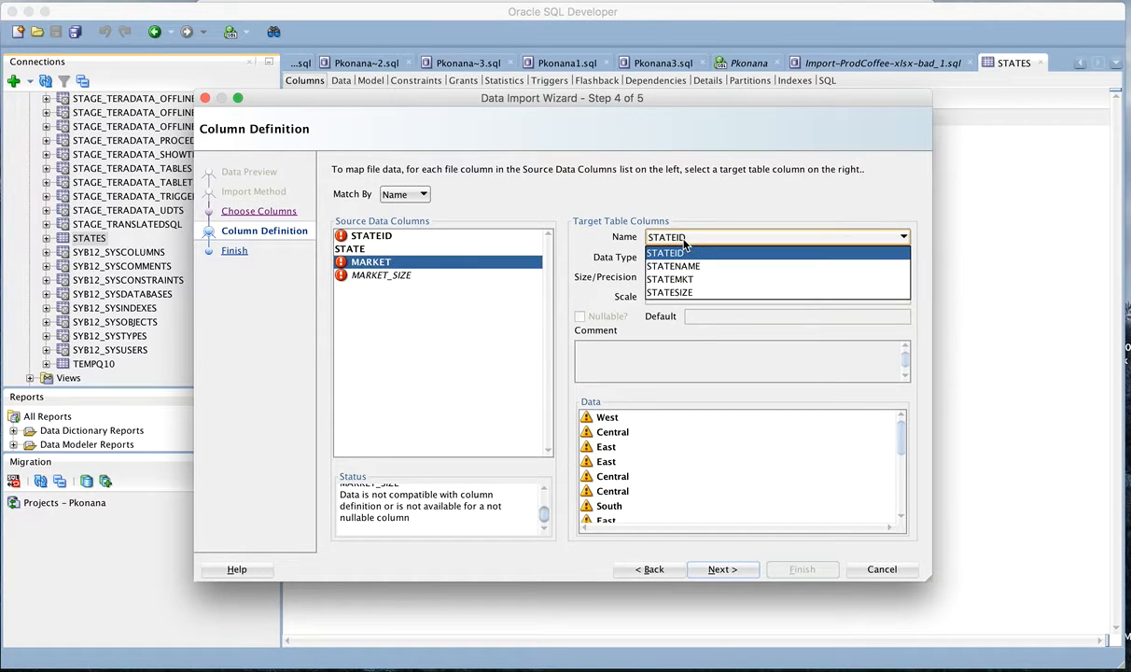
{"action": "left_click", "coordinate": [690, 280]}
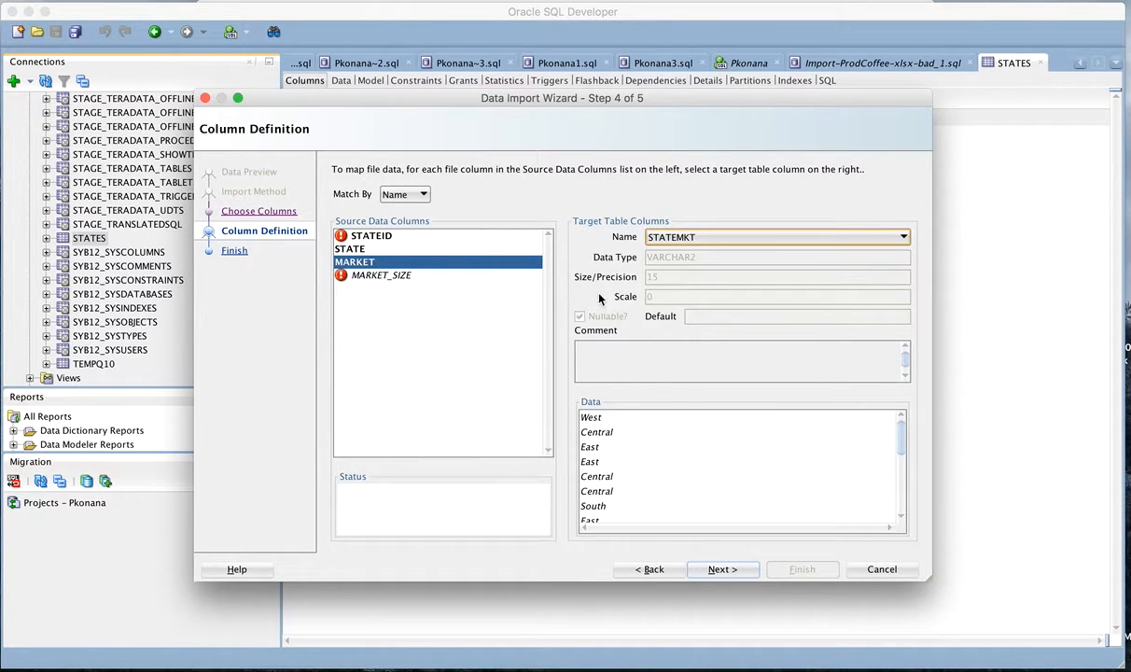
{"action": "left_click", "coordinate": [403, 277]}
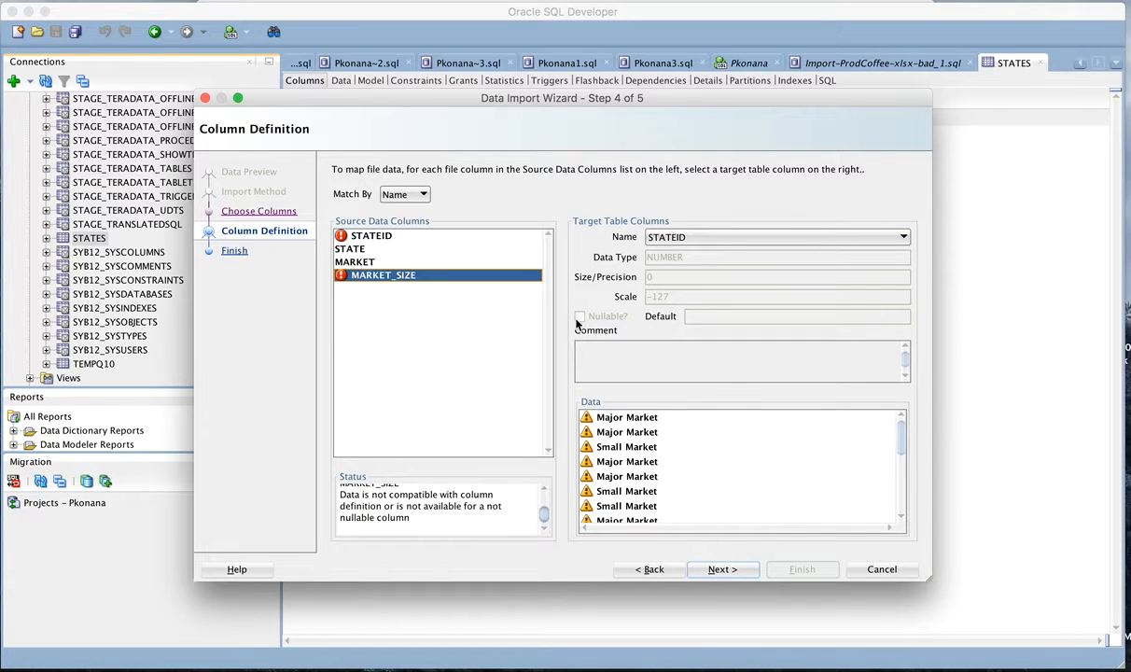
{"action": "left_click", "coordinate": [682, 239]}
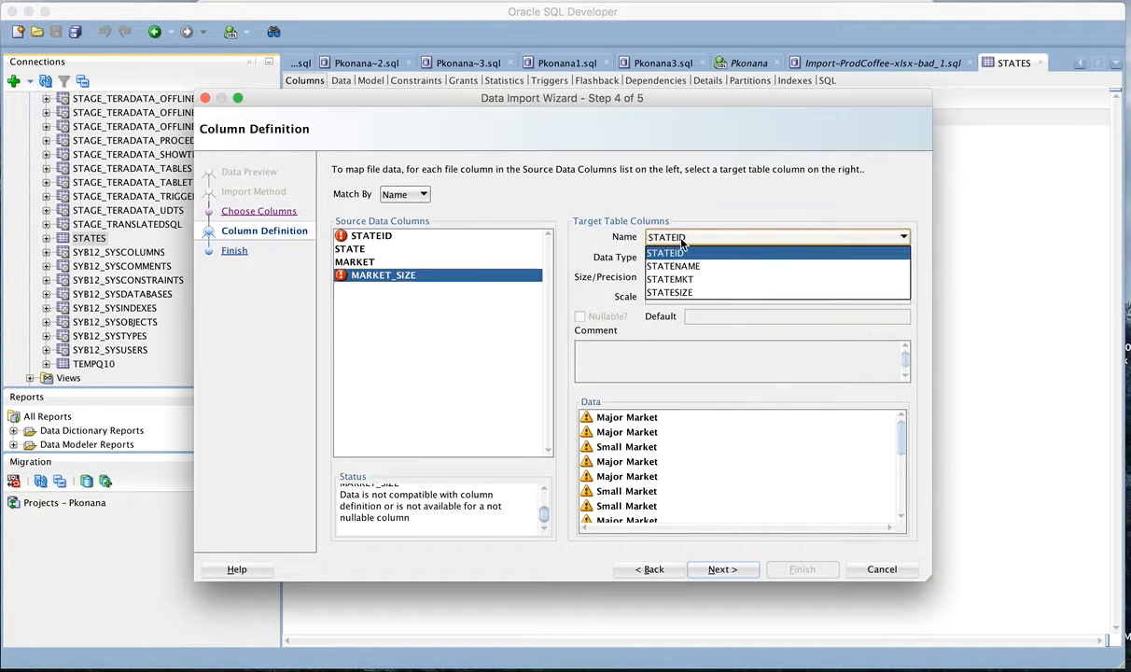
{"action": "left_click", "coordinate": [681, 294]}
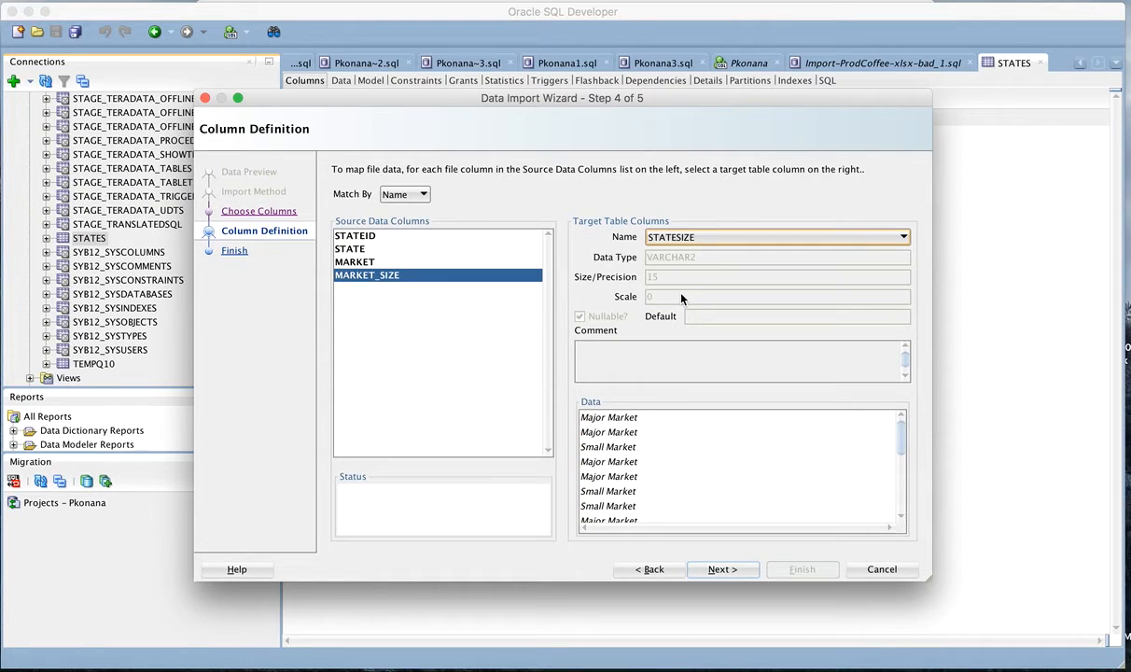
Continue to the import summary, finish importing StateCoffee.xlsx into the STATES table and dismiss the completion message
{"action": "left_click", "coordinate": [725, 570]}
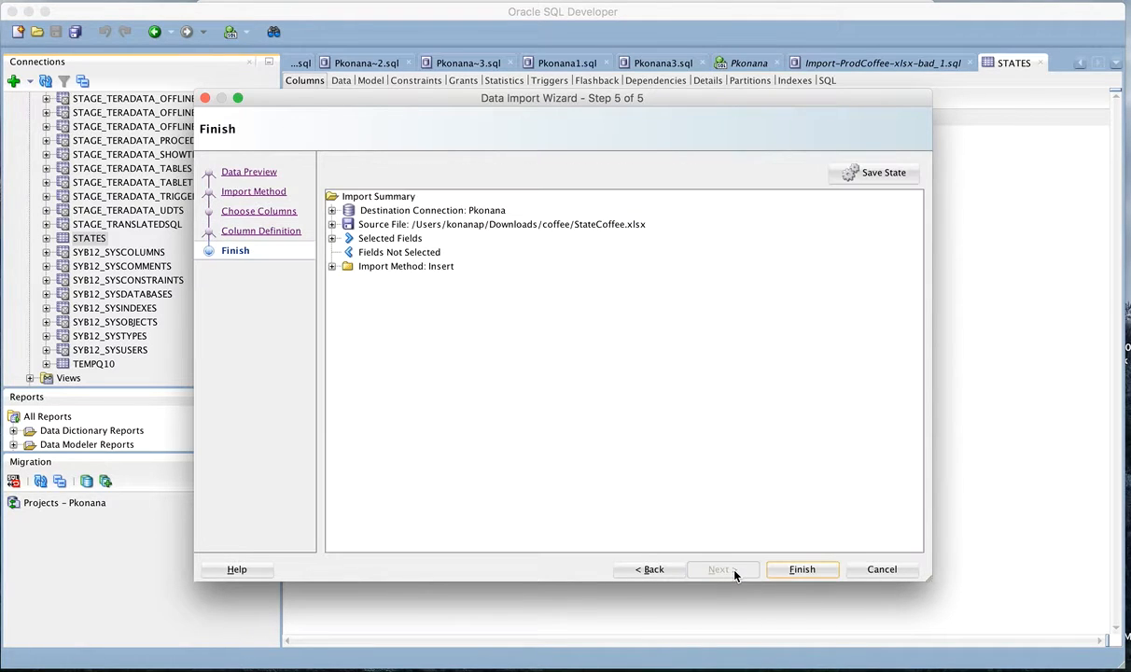
{"action": "left_click", "coordinate": [800, 571]}
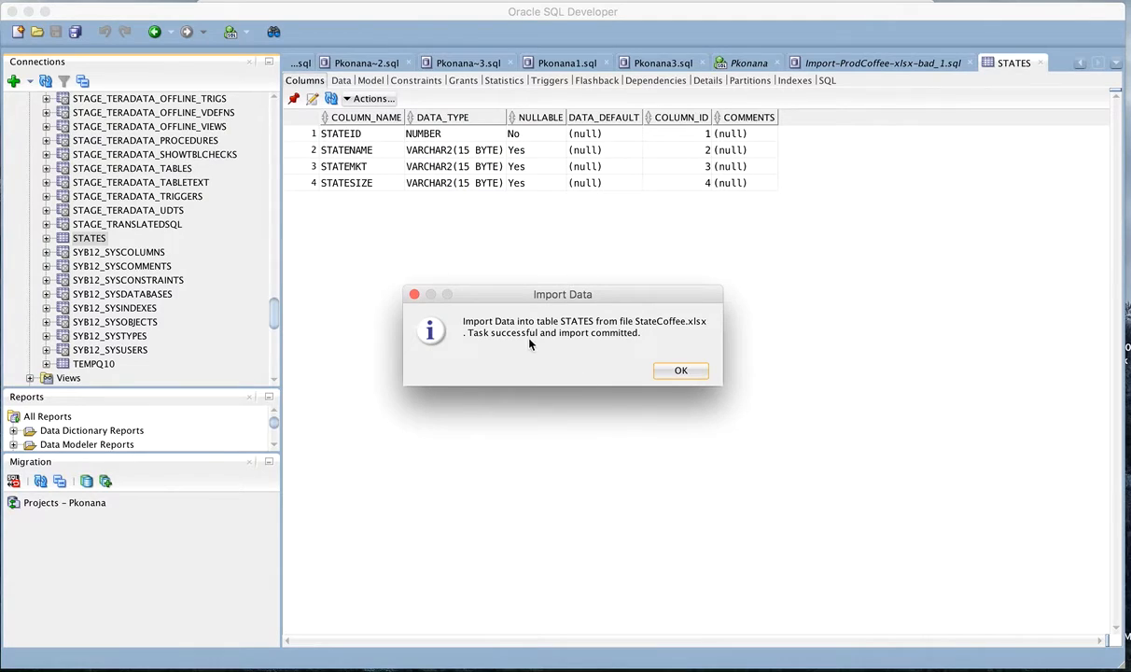
{"action": "left_click", "coordinate": [672, 372]}
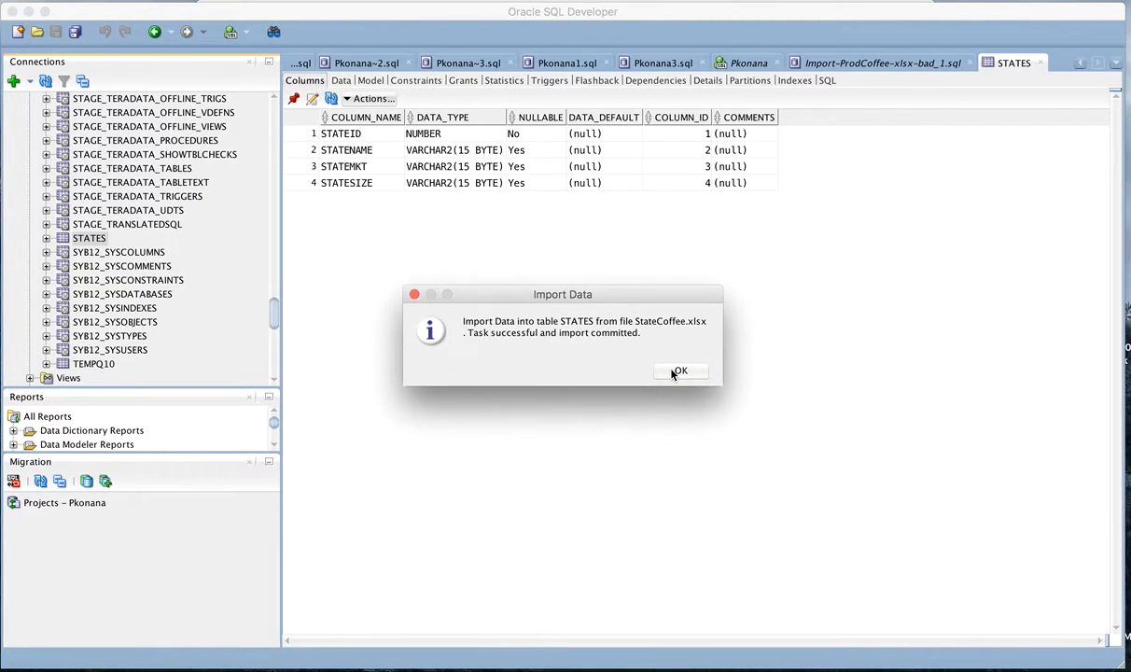
Dismiss the STATES import message and start a data import into the AREACODE table
{"action": "left_click", "coordinate": [672, 372]}
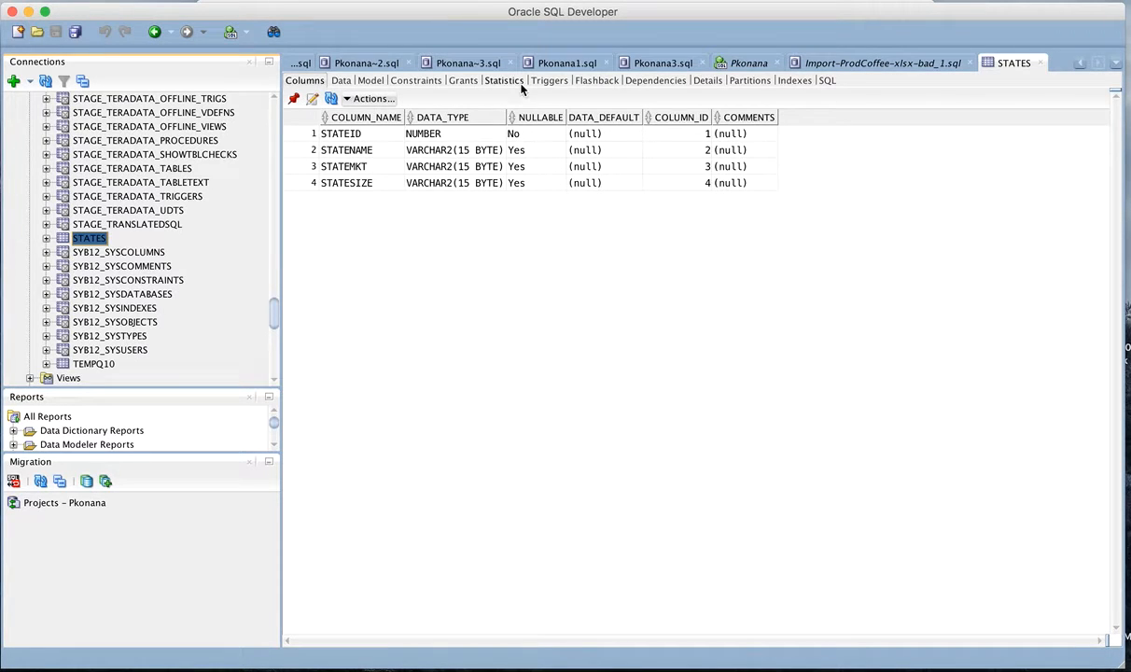
{"action": "left_click", "coordinate": [749, 62]}
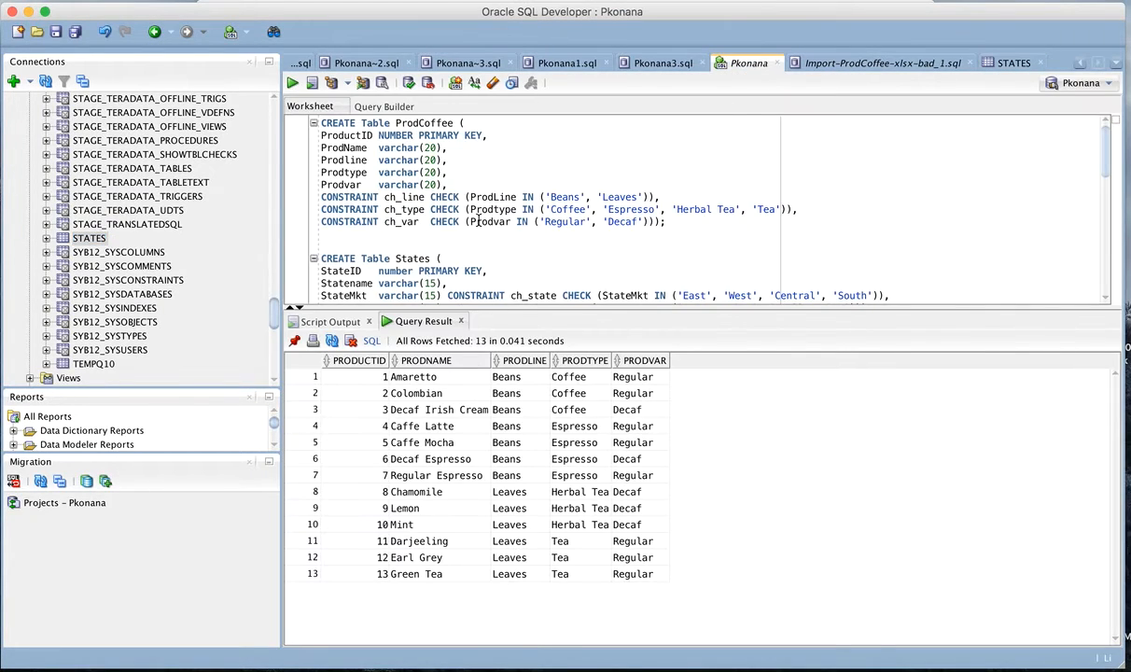
{"action": "scroll", "coordinate": [478, 221], "scroll_direction": "down", "scroll_amount": 3}
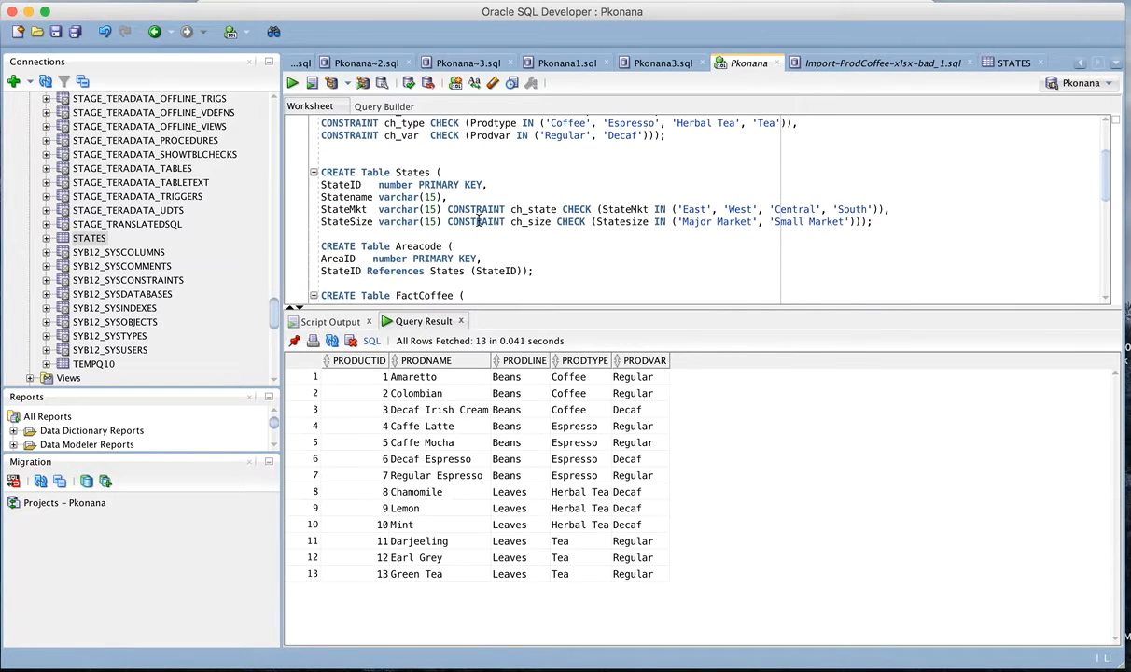
{"action": "left_click_drag", "start_coordinate": [271, 312], "coordinate": [300, 66]}
{"action": "left_click", "coordinate": [101, 146]}
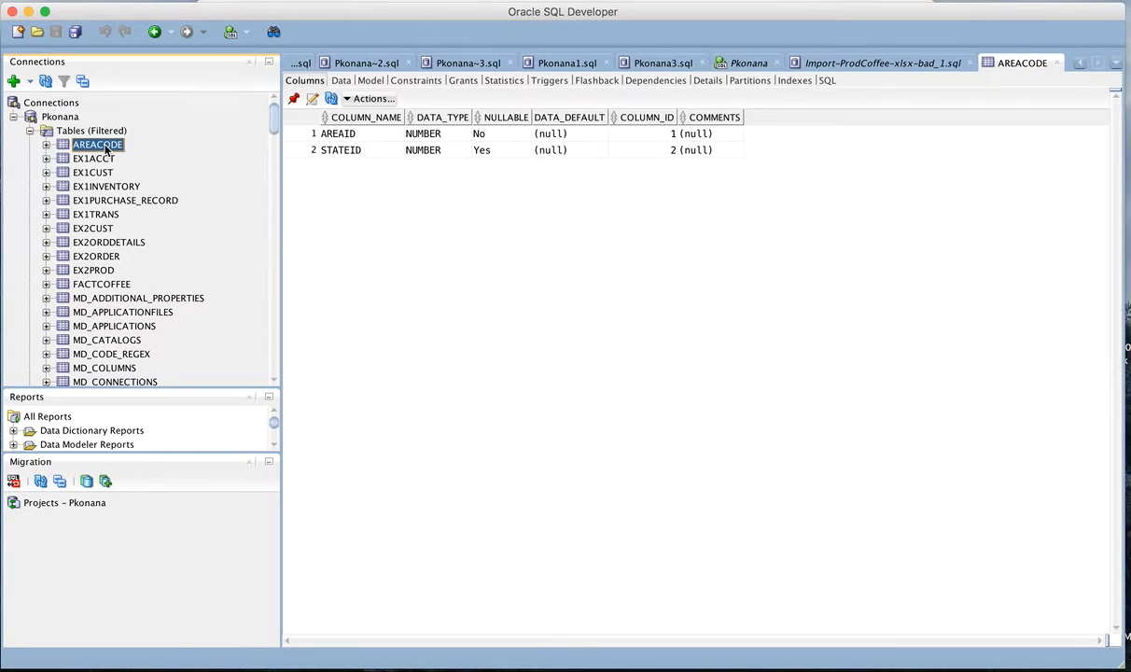
{"action": "right_click", "coordinate": [107, 151]}
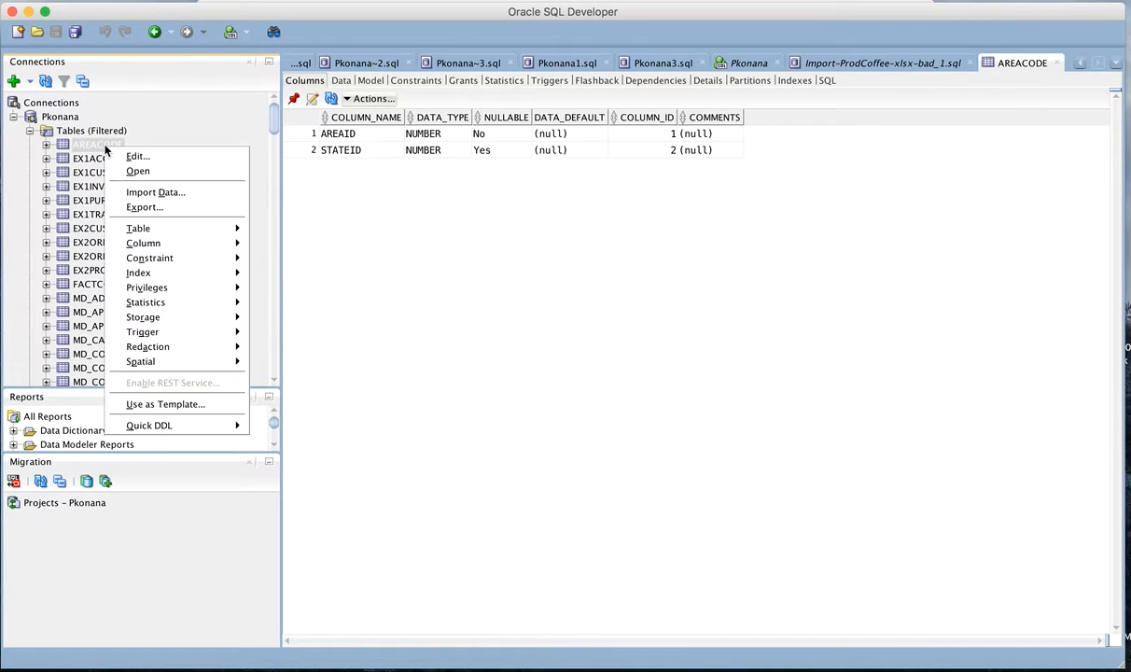
{"action": "left_click", "coordinate": [160, 192]}
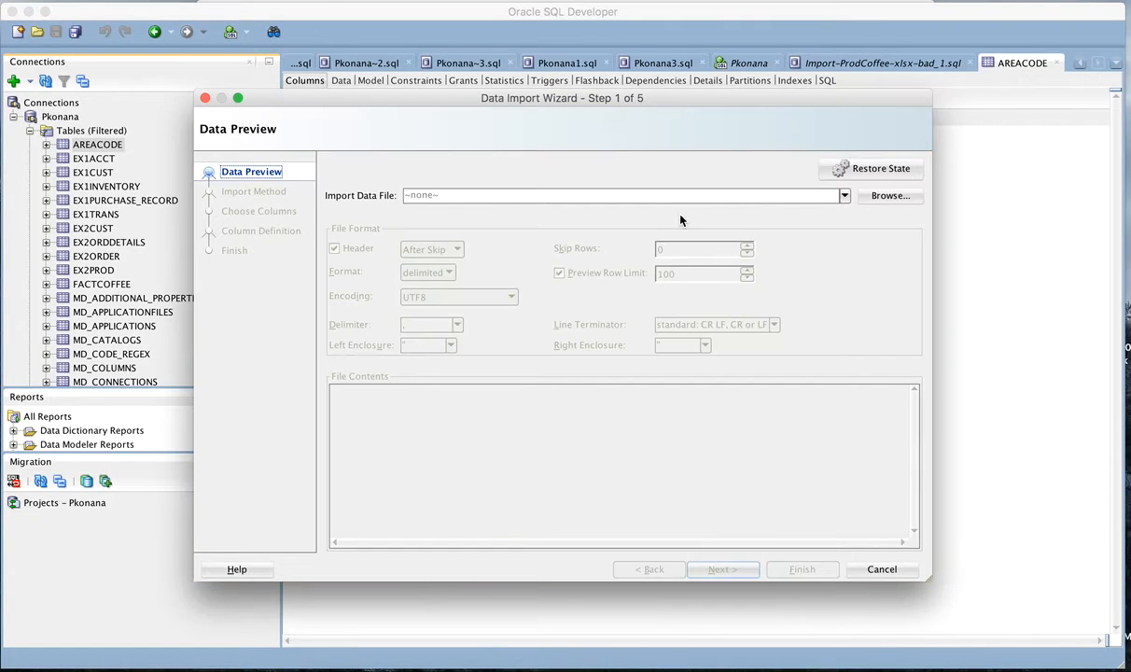
Load AreaCoffee.xlsx from the coffee folder in Downloads as the import data file
{"action": "left_click", "coordinate": [889, 196]}
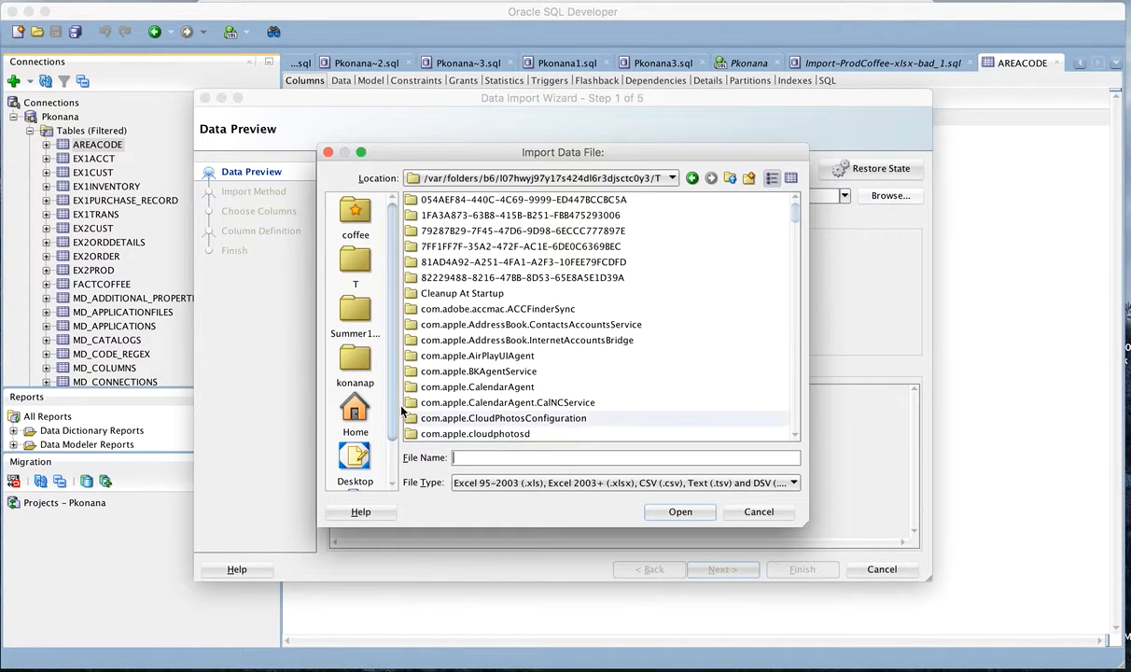
{"action": "left_click", "coordinate": [360, 374]}
{"action": "double_click", "coordinate": [428, 252]}
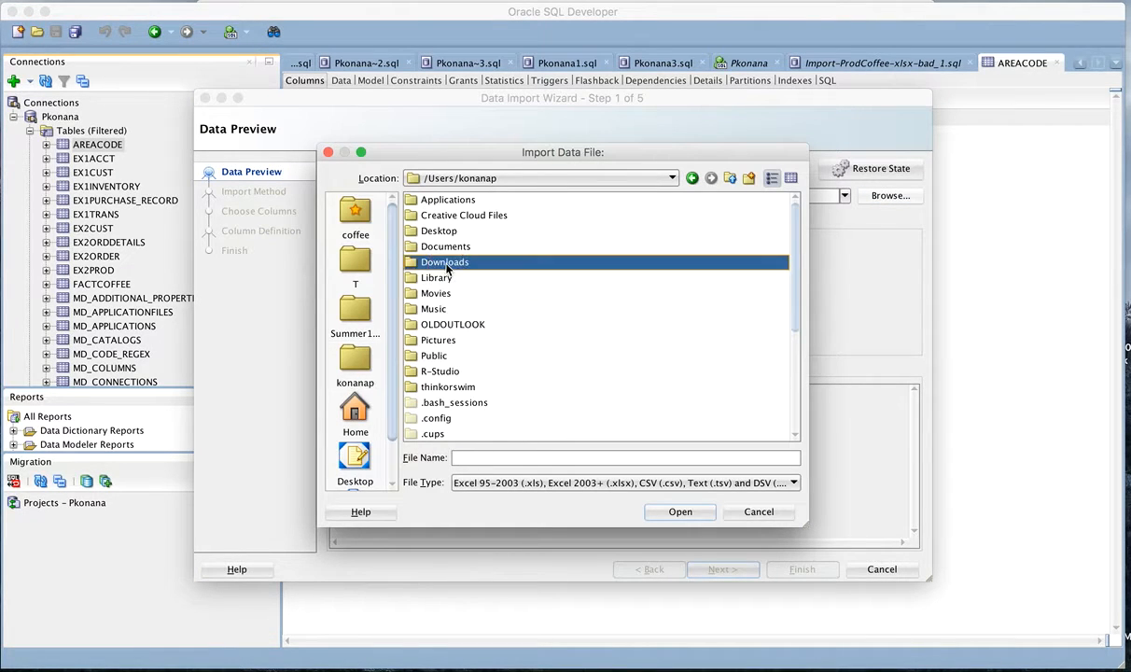
{"action": "double_click", "coordinate": [437, 201]}
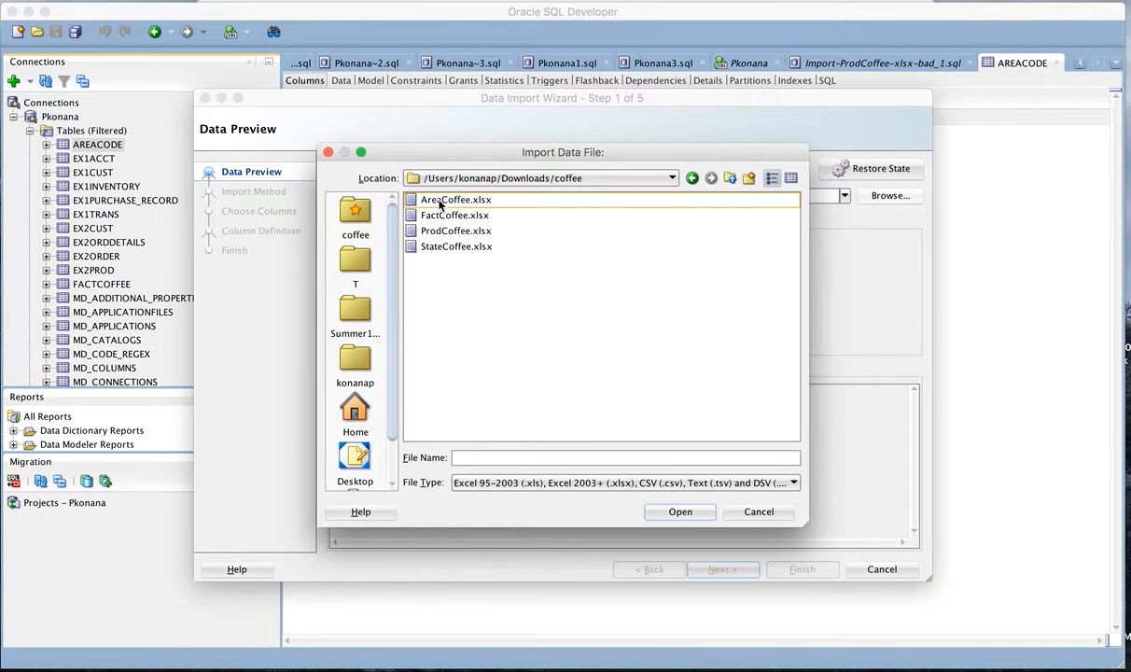
{"action": "left_click", "coordinate": [449, 205]}
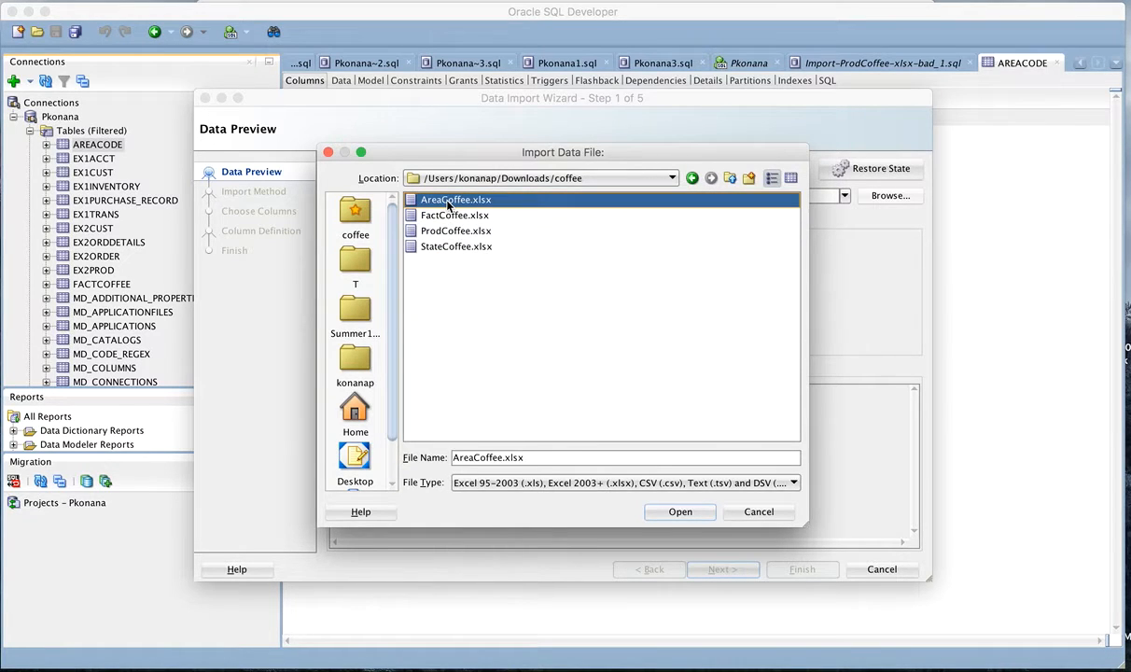
{"action": "left_click", "coordinate": [679, 512]}
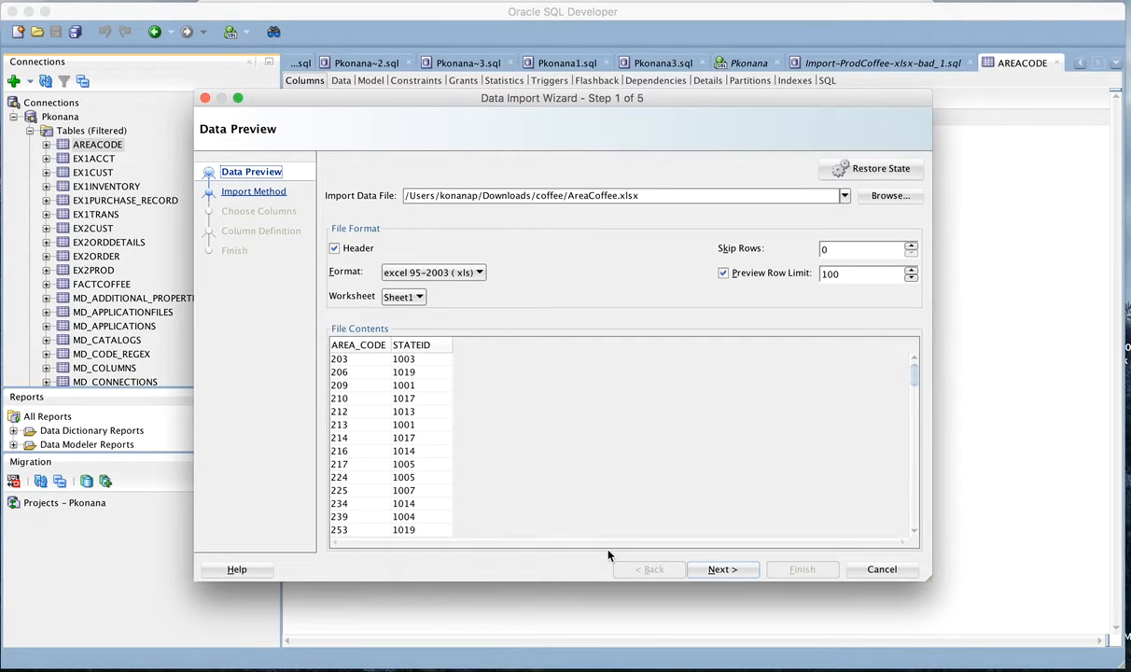
Accept the AreaCoffee.xlsx preview, the Insert import method and both selected columns, continuing to the column definition
{"action": "left_click", "coordinate": [722, 570]}
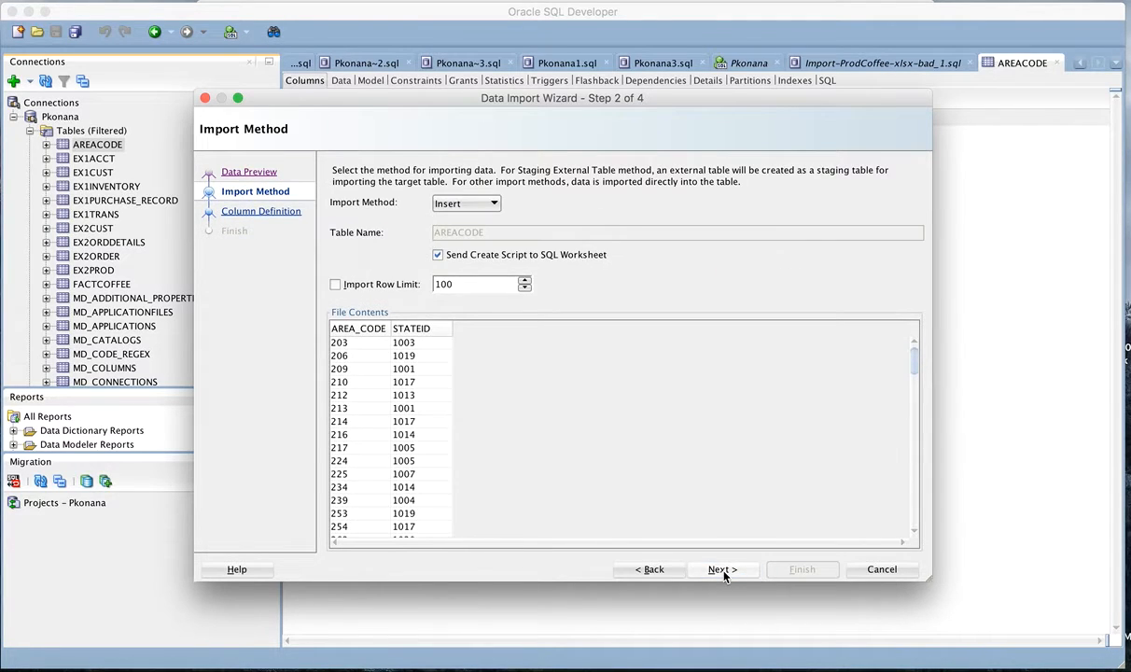
{"action": "left_click", "coordinate": [723, 571]}
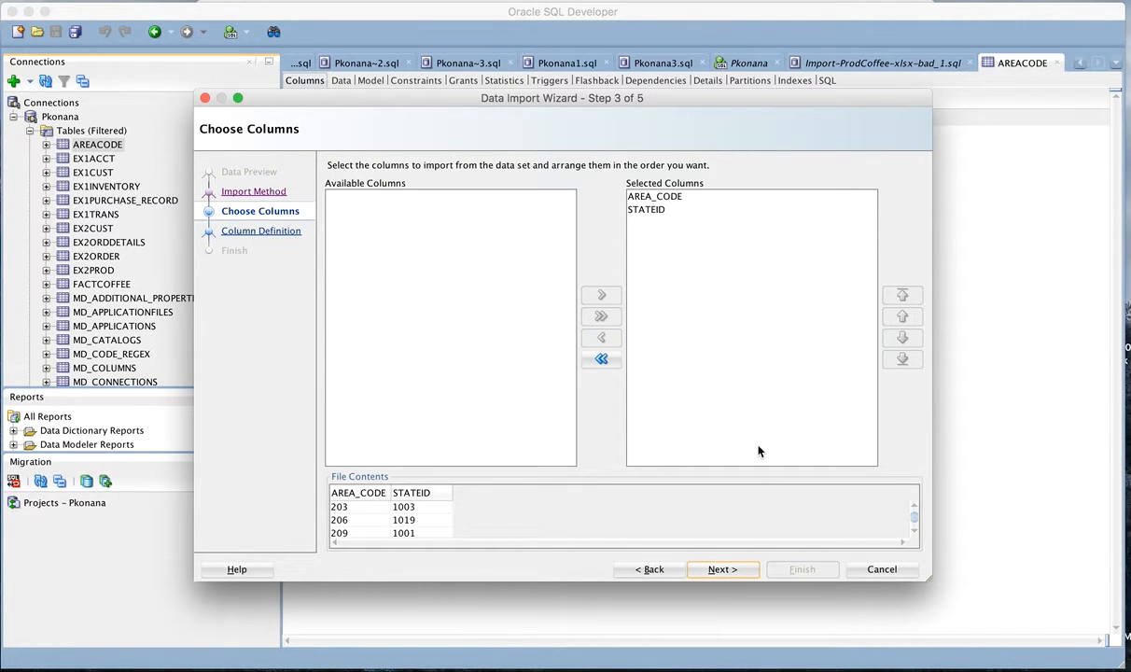
{"action": "left_click", "coordinate": [721, 570]}
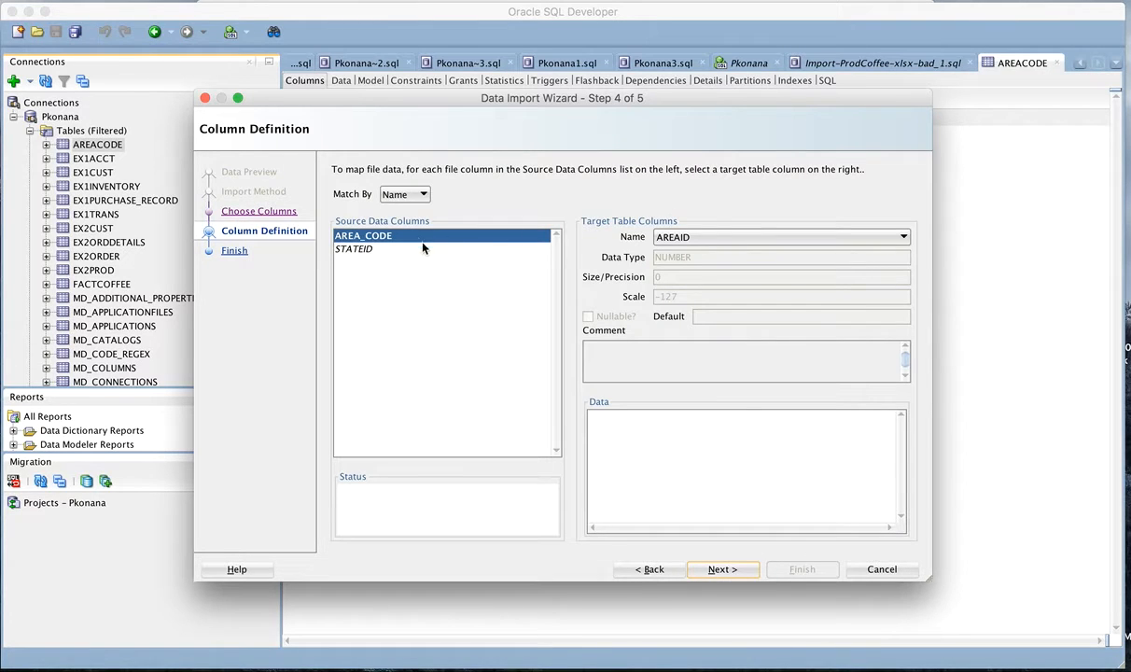
Match source column AREA_CODE to target column AREAID and keep STATEID matched to STATEID
{"action": "left_click", "coordinate": [676, 238]}
{"action": "left_click", "coordinate": [678, 252]}
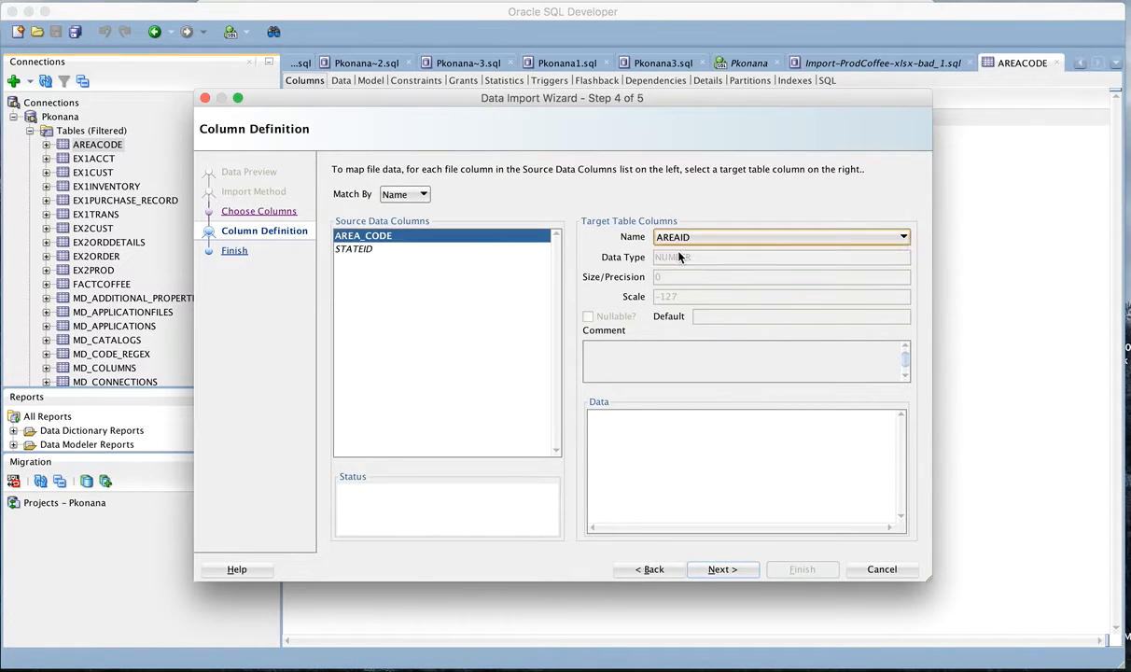
{"action": "left_click", "coordinate": [372, 250]}
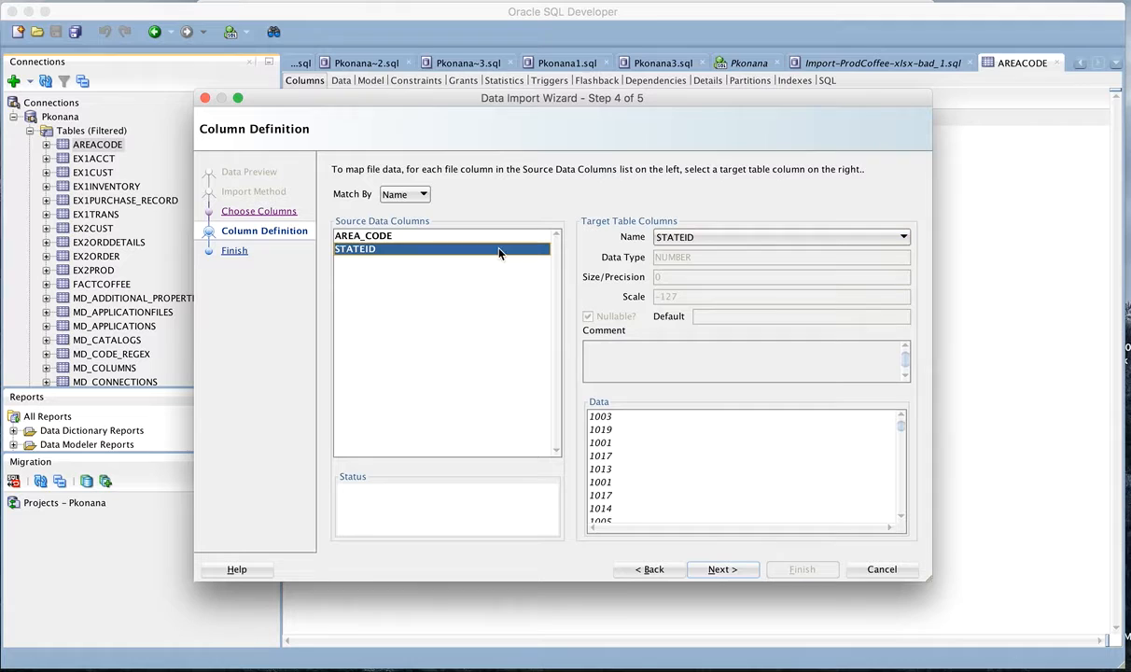
{"action": "left_click", "coordinate": [683, 240]}
{"action": "left_click", "coordinate": [683, 269]}
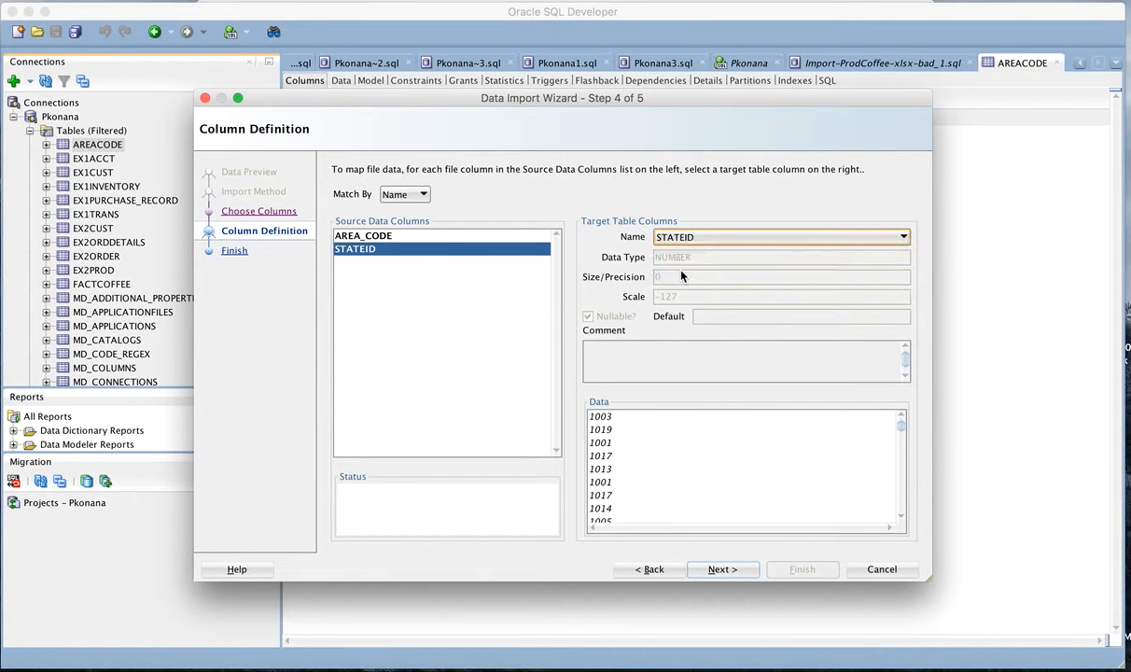
Continue to the summary, finish importing AreaCoffee.xlsx into the AREACODE table and dismiss the completion message
{"action": "left_click", "coordinate": [743, 569]}
{"action": "left_click", "coordinate": [798, 572]}
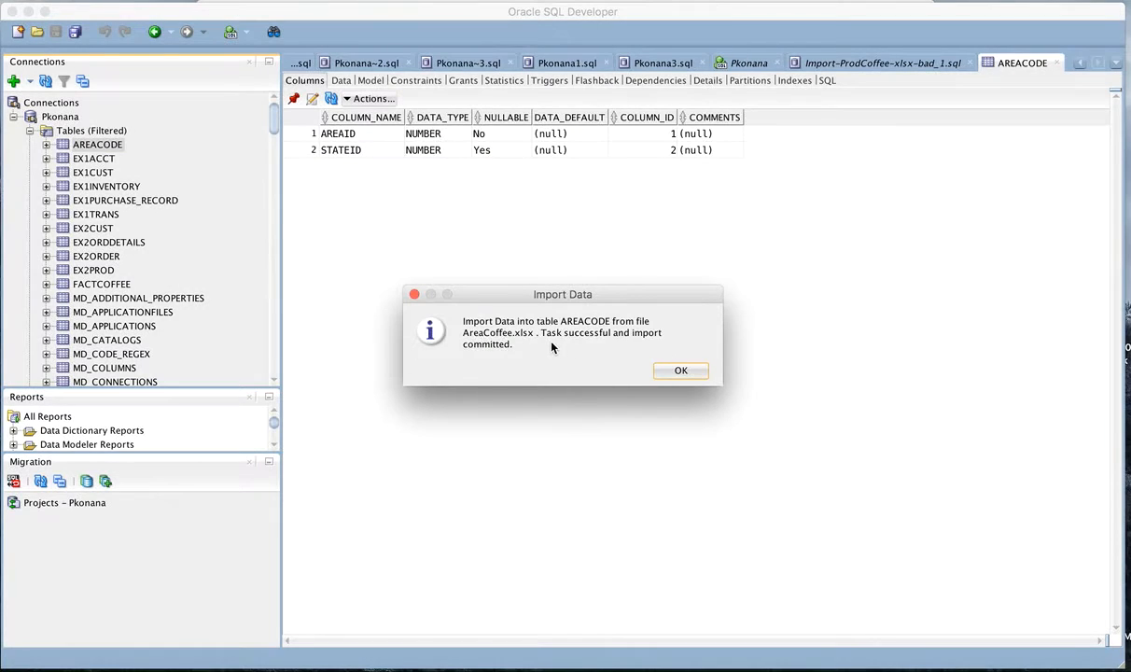
{"action": "left_click", "coordinate": [678, 372]}
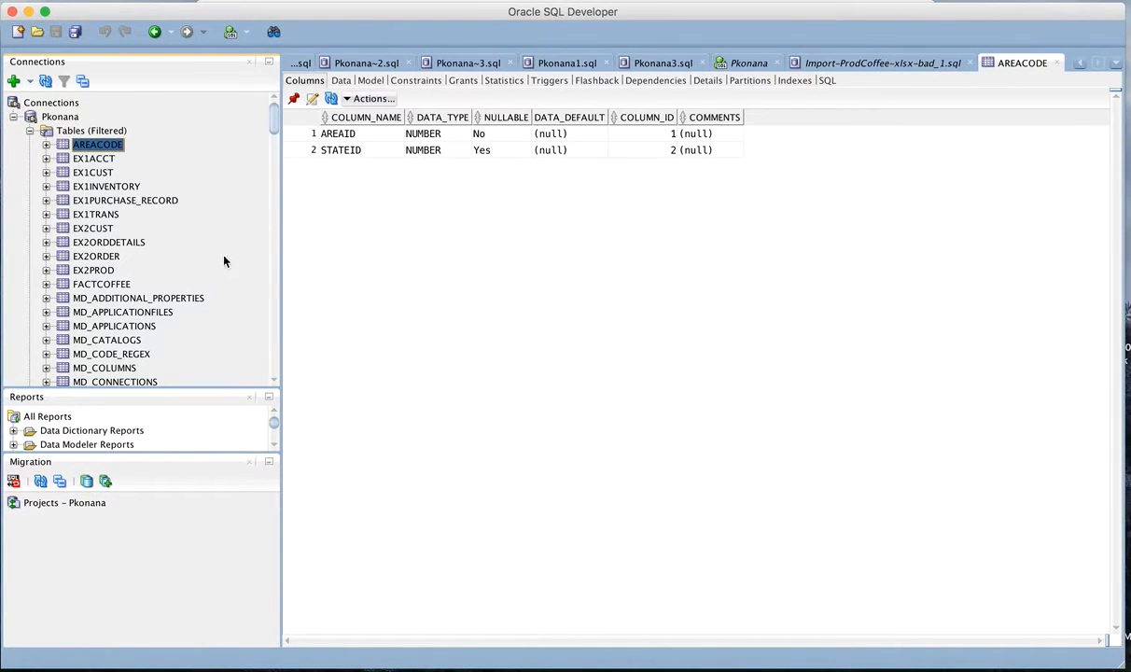
Check the FactCoffee table definition in the SQL worksheet and start a data import into the FACTCOFFEE table
{"action": "scroll", "coordinate": [221, 262], "scroll_direction": "down", "scroll_amount": 5}
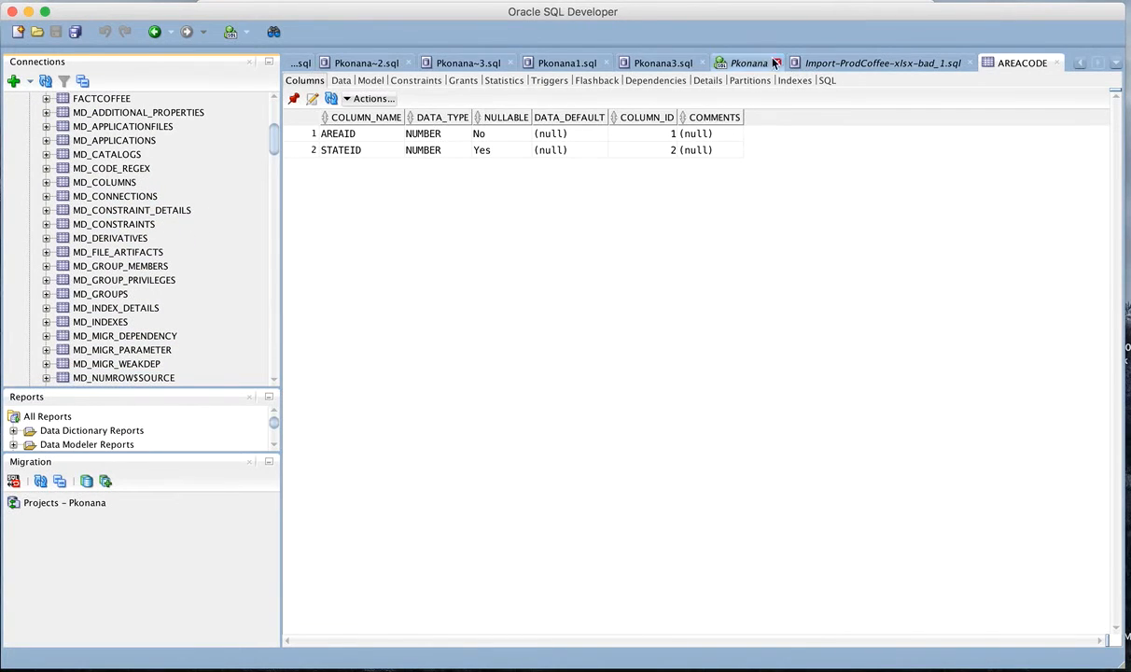
{"action": "left_click", "coordinate": [742, 63]}
{"action": "scroll", "coordinate": [483, 182], "scroll_direction": "down", "scroll_amount": 3}
{"action": "scroll", "coordinate": [482, 183], "scroll_direction": "down", "scroll_amount": 2}
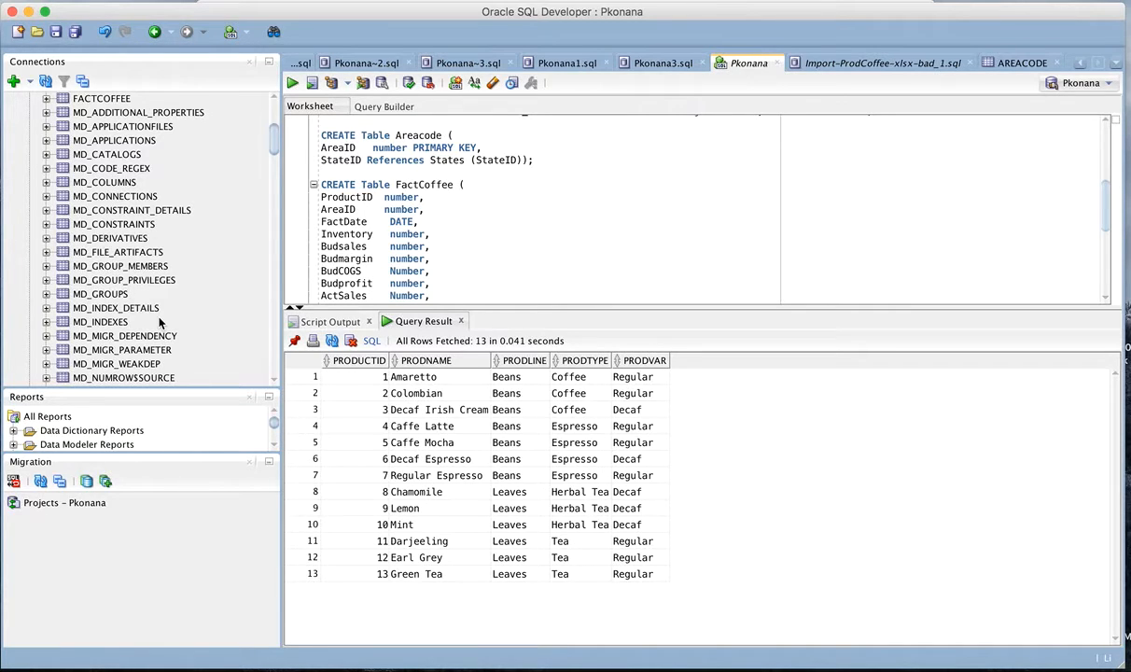
{"action": "scroll", "coordinate": [161, 322], "scroll_direction": "down", "scroll_amount": 8}
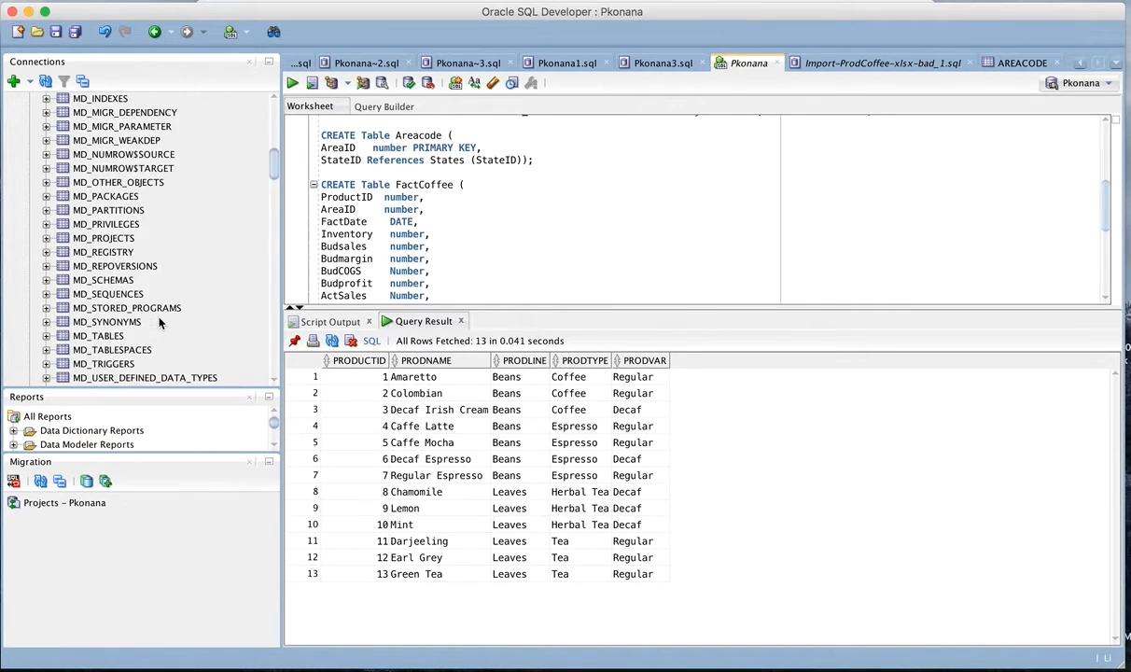
{"action": "scroll", "coordinate": [161, 323], "scroll_direction": "up", "scroll_amount": 15}
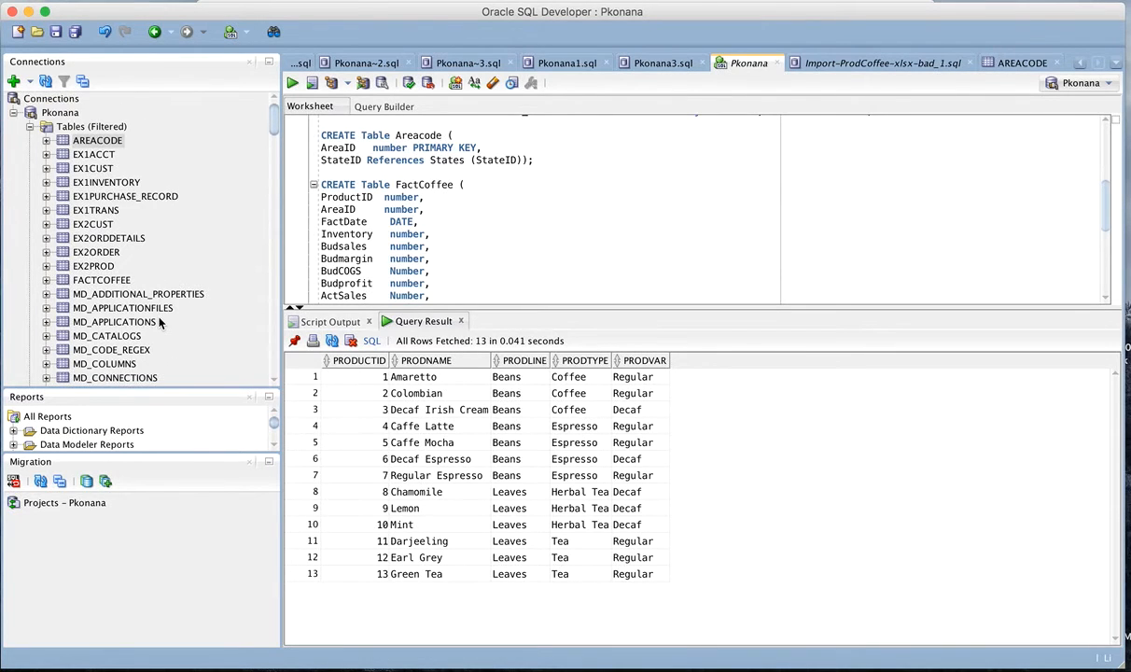
{"action": "left_click", "coordinate": [113, 279]}
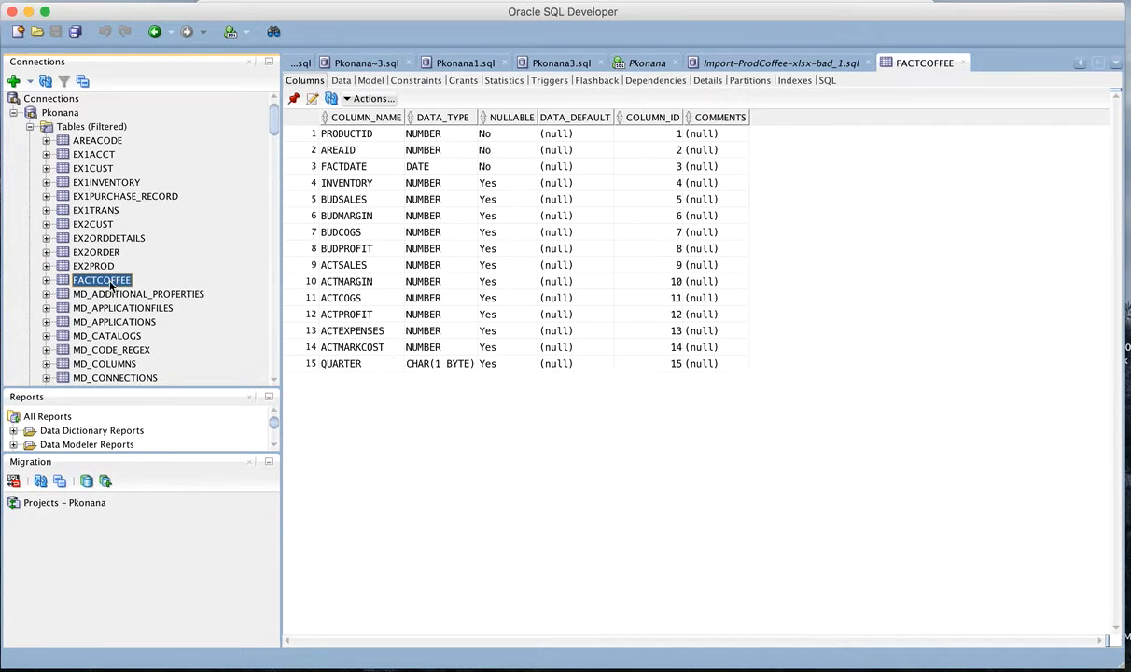
{"action": "right_click", "coordinate": [110, 284]}
{"action": "left_click", "coordinate": [151, 331]}
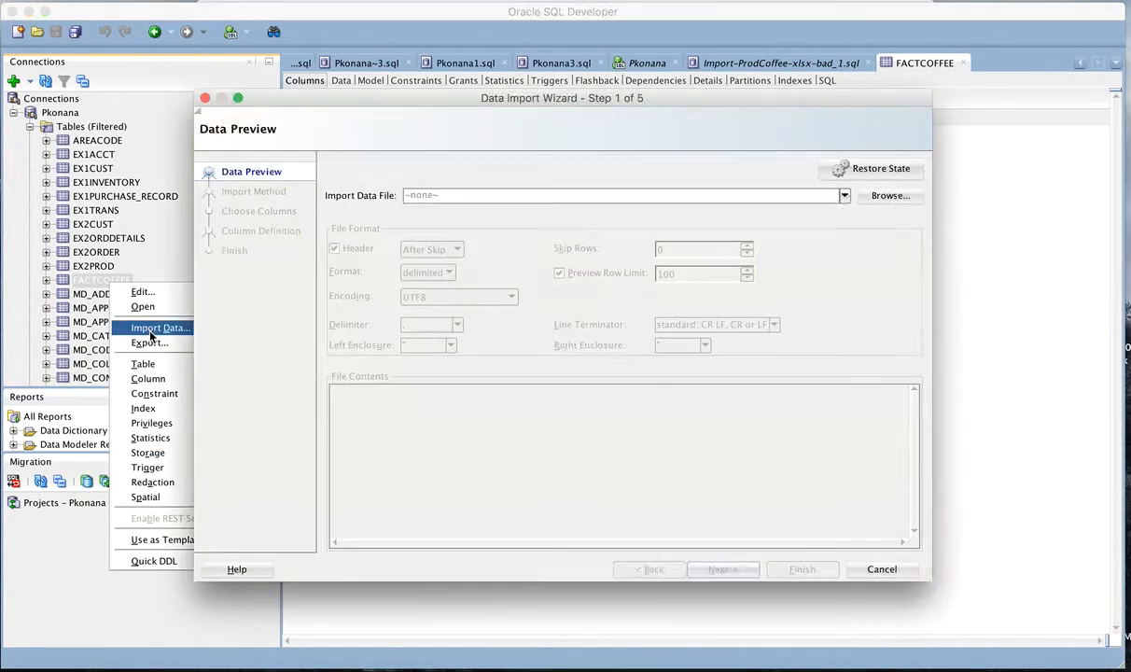
Load FactCoffee.xlsx from the coffee folder in Downloads as the import data file
{"action": "left_click", "coordinate": [887, 198]}
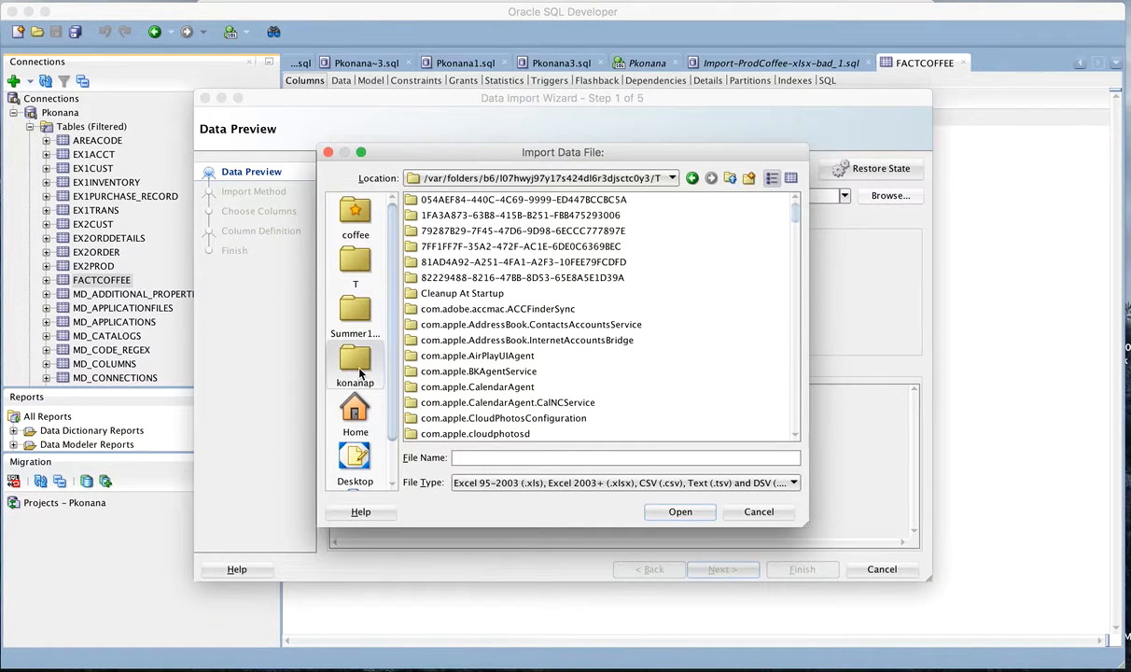
{"action": "left_click", "coordinate": [357, 369]}
{"action": "left_click", "coordinate": [448, 265]}
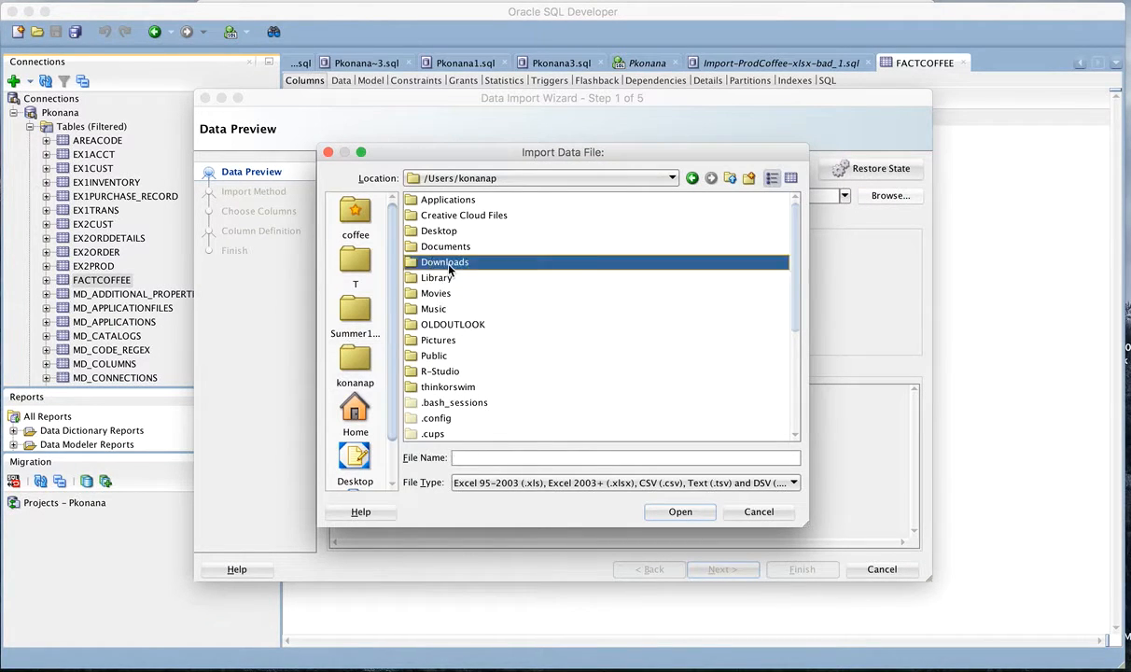
{"action": "double_click", "coordinate": [449, 265]}
{"action": "double_click", "coordinate": [431, 200]}
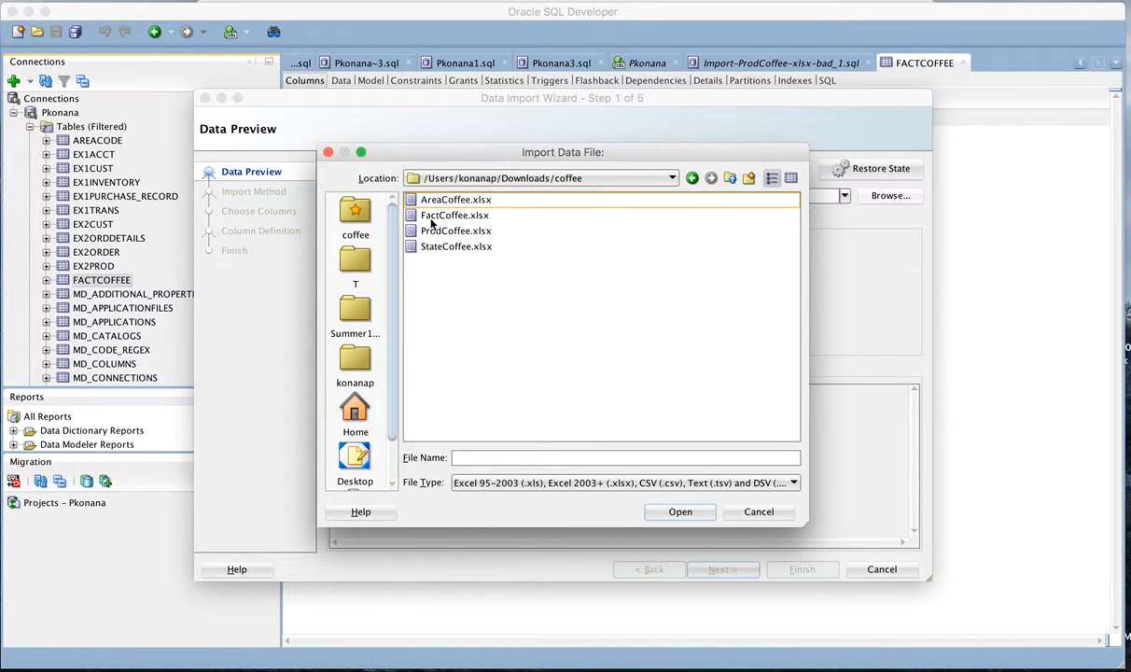
{"action": "left_click", "coordinate": [451, 219]}
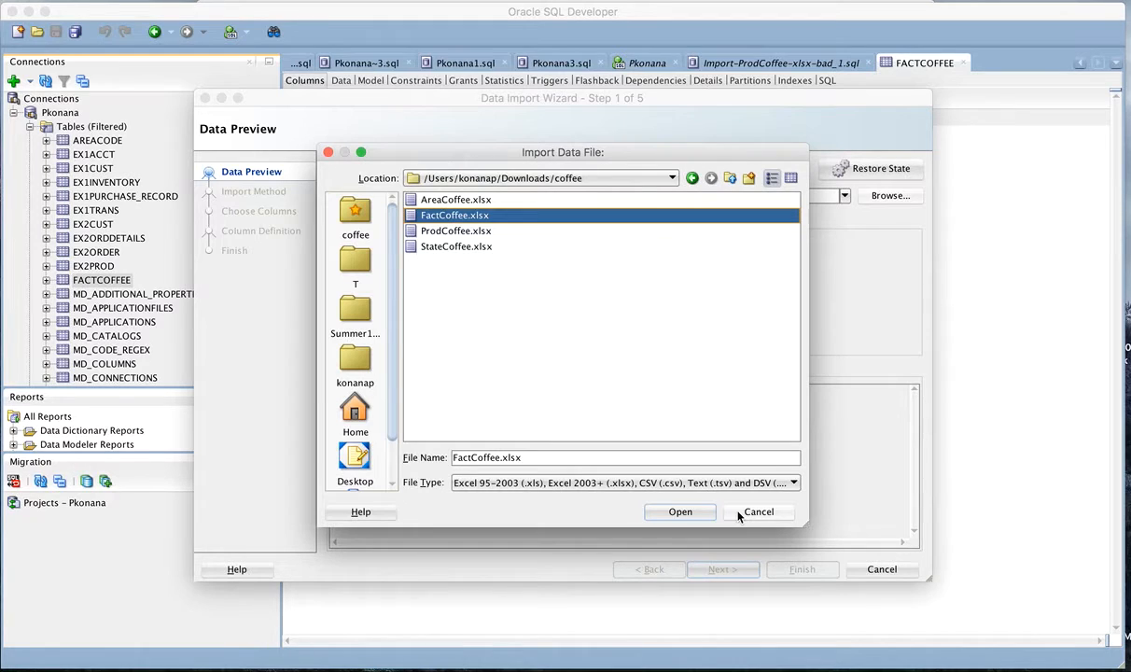
{"action": "left_click", "coordinate": [681, 511]}
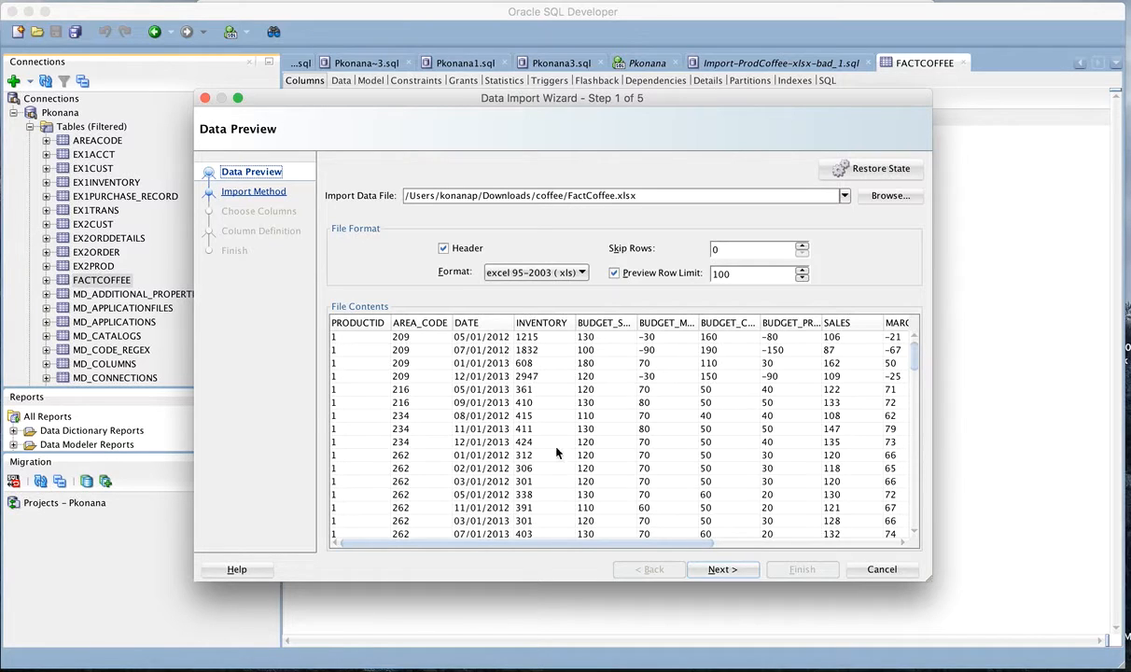
Accept the FactCoffee.xlsx preview, the Insert import method and all selected columns, continuing to the column definition
{"action": "left_click", "coordinate": [720, 571]}
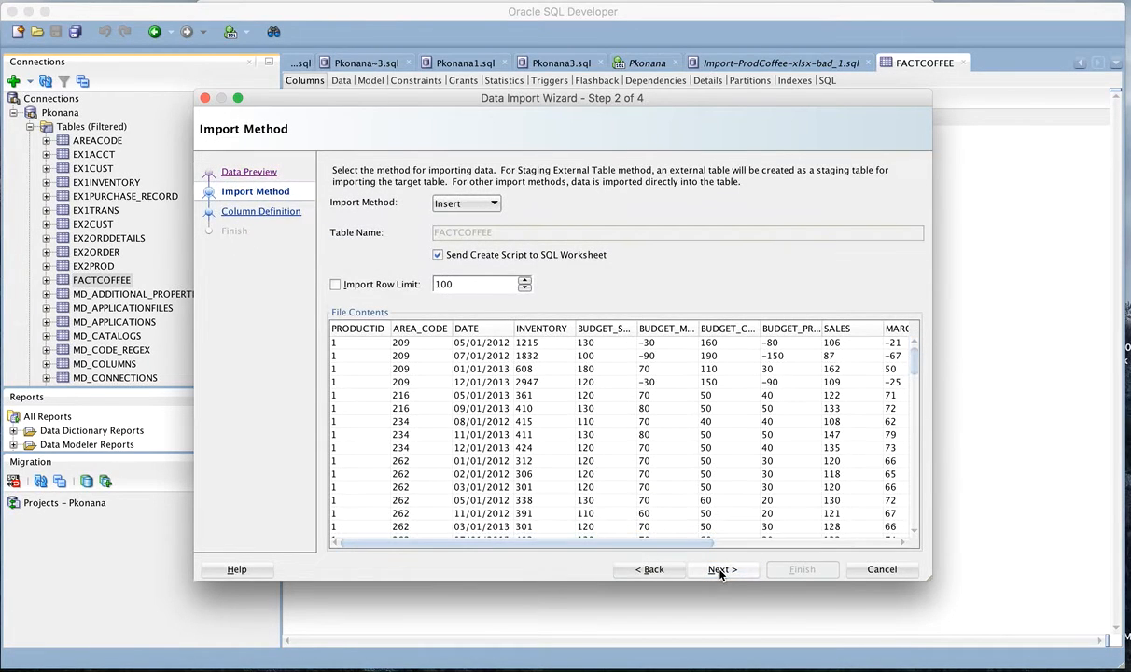
{"action": "left_click", "coordinate": [720, 571]}
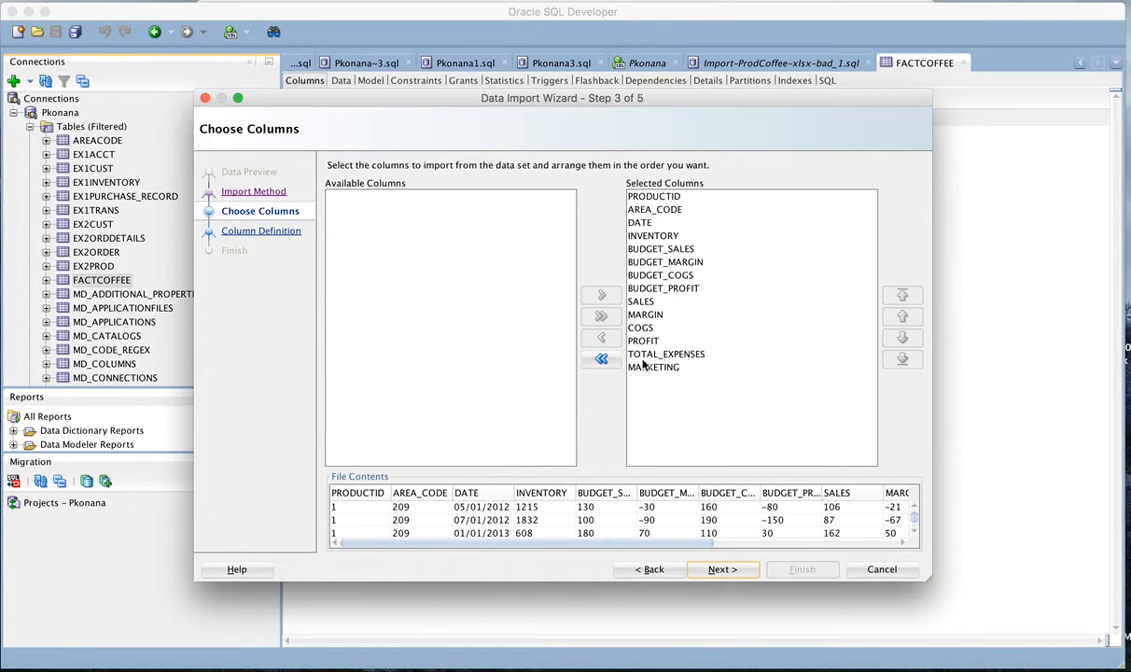
{"action": "left_click", "coordinate": [727, 572]}
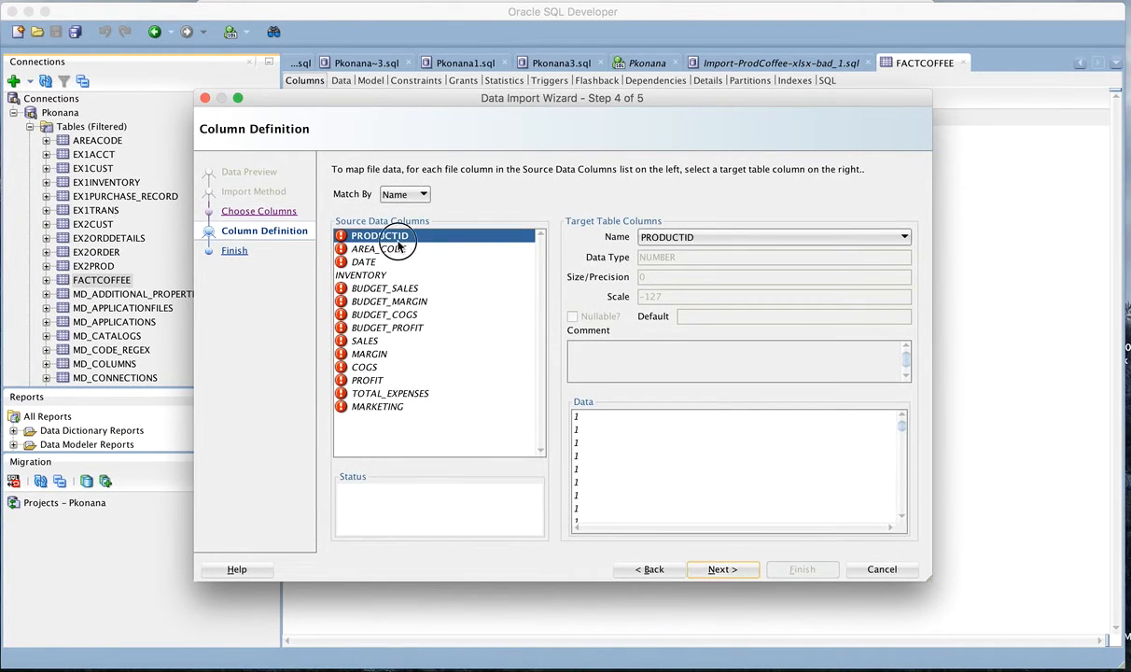
Match source column PRODUCTID to target column PRODUCTID for the FACTCOFFEE import
{"action": "left_click", "coordinate": [681, 244]}
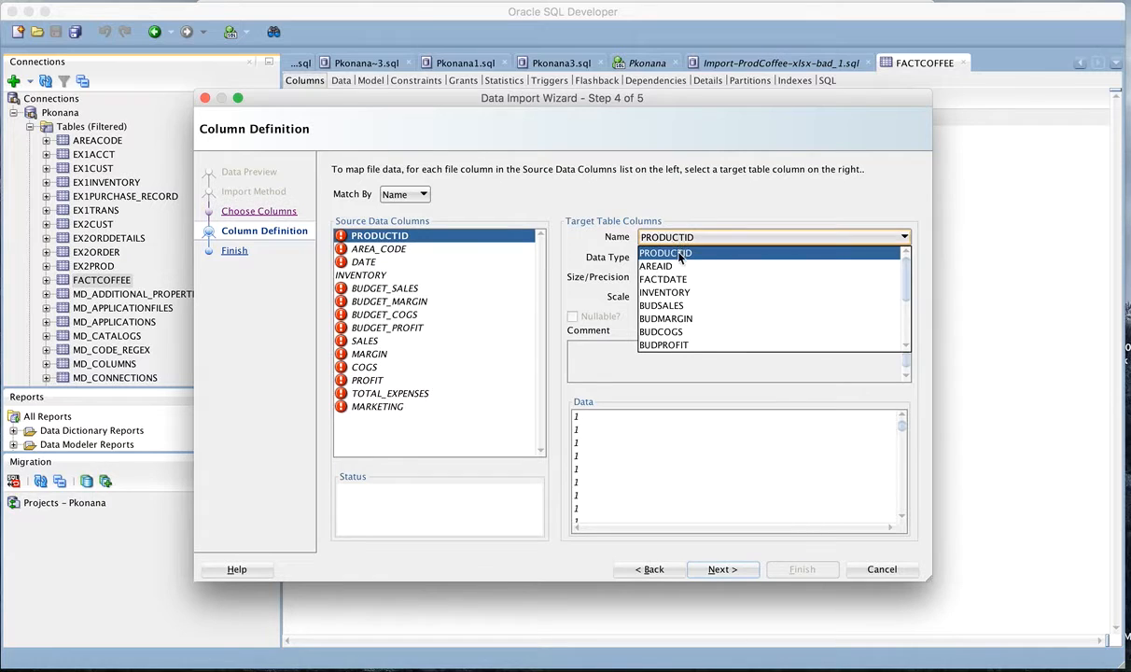
{"action": "left_click", "coordinate": [679, 255]}
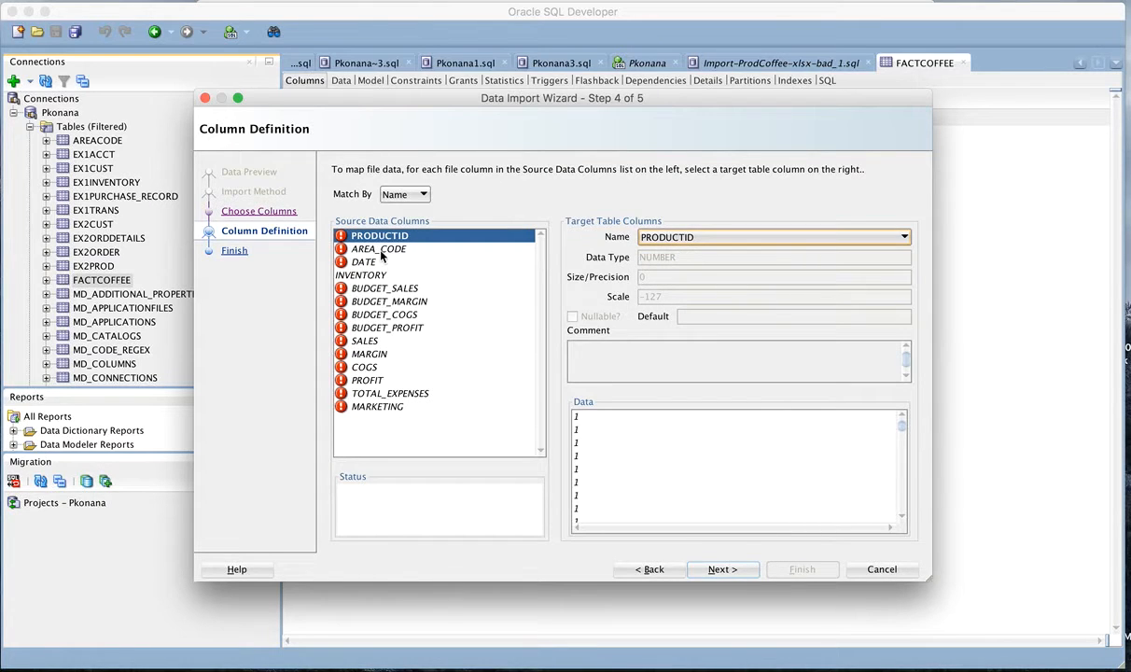
Map source column AREA_CODE to target column AREAID for the FACTCOFFEE import
{"action": "left_click", "coordinate": [366, 248]}
{"action": "left_click", "coordinate": [655, 241]}
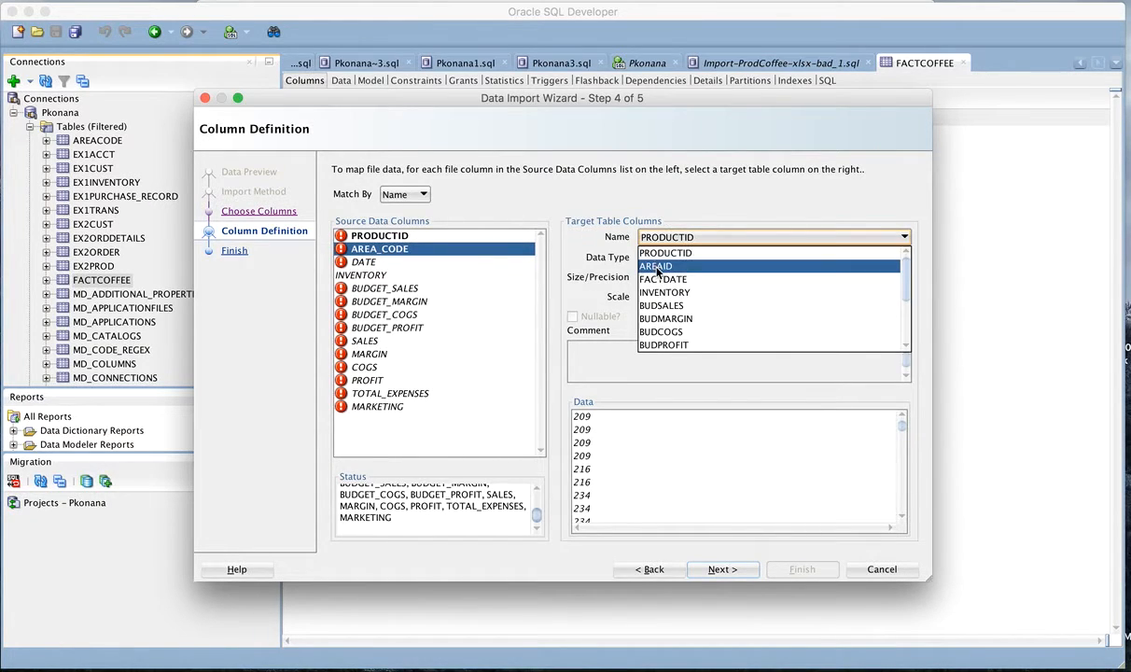
{"action": "left_click", "coordinate": [654, 262]}
Map source column DATE to target column FACTDATE with the date format MM/DD/YYYY
{"action": "left_click", "coordinate": [363, 261]}
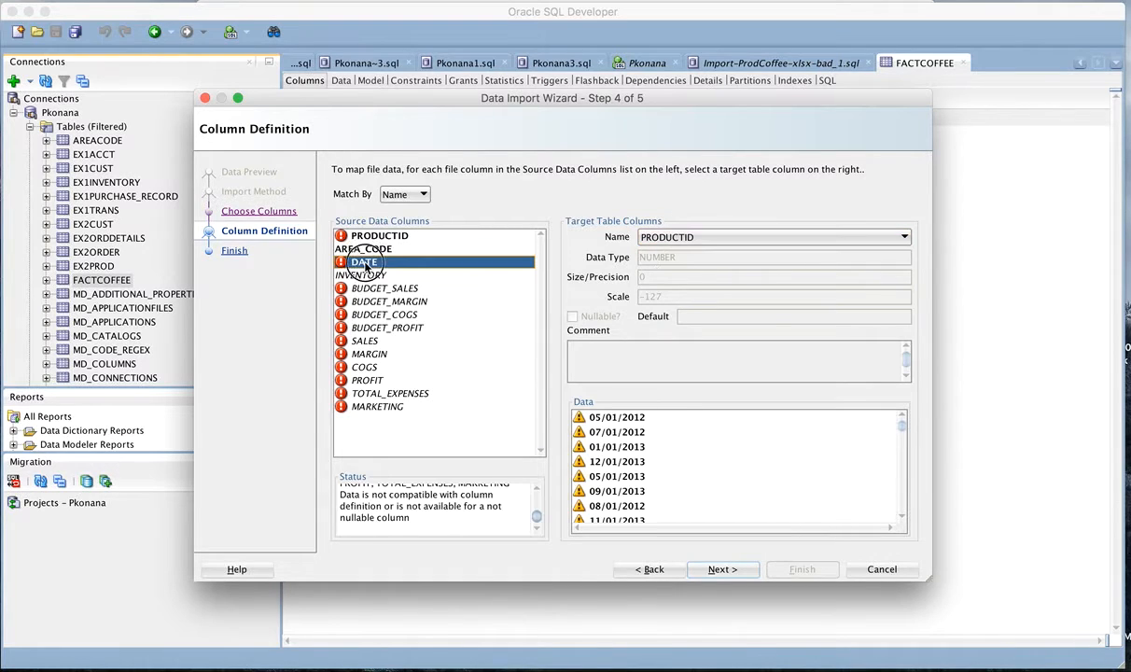
{"action": "left_click", "coordinate": [797, 239]}
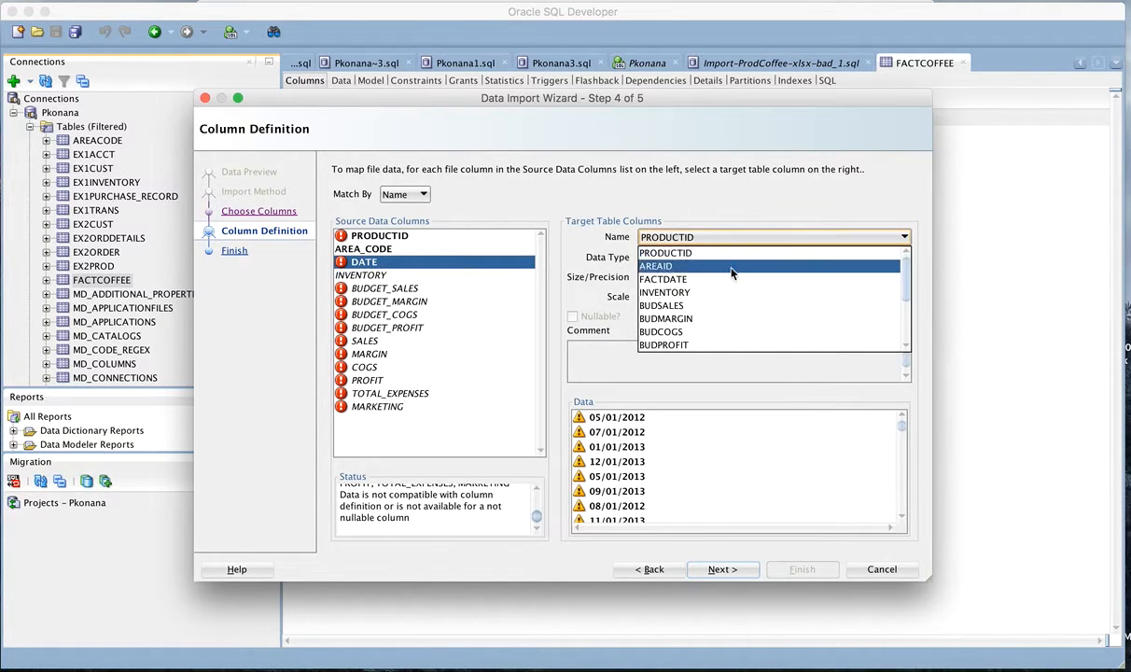
{"action": "left_click", "coordinate": [691, 280]}
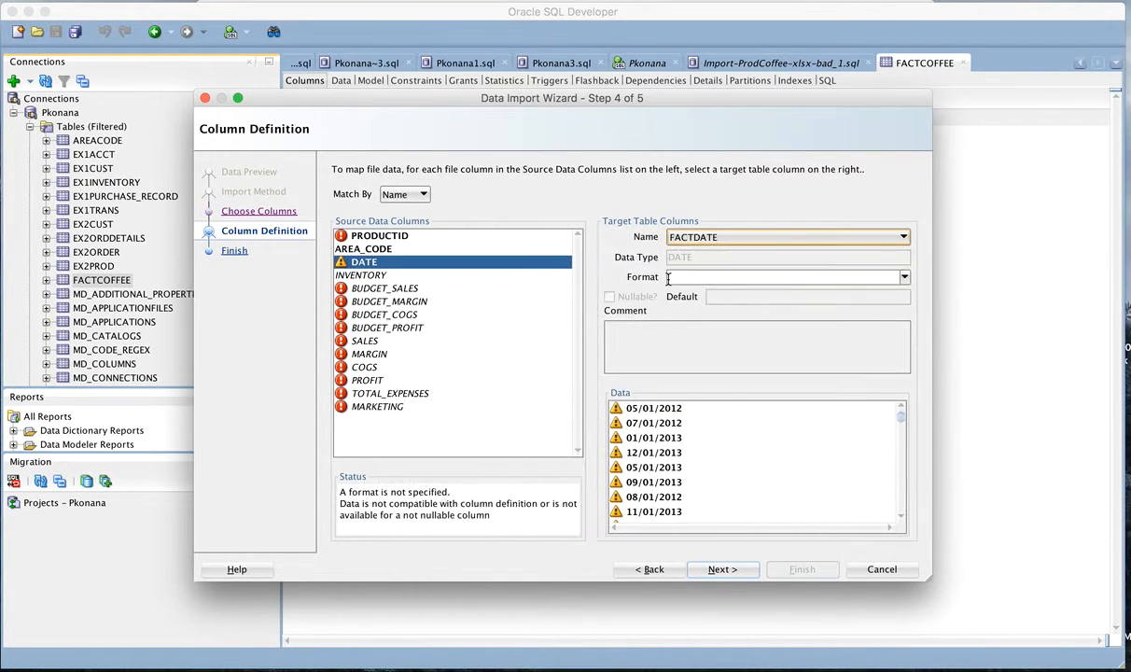
{"action": "type", "text": "M"}
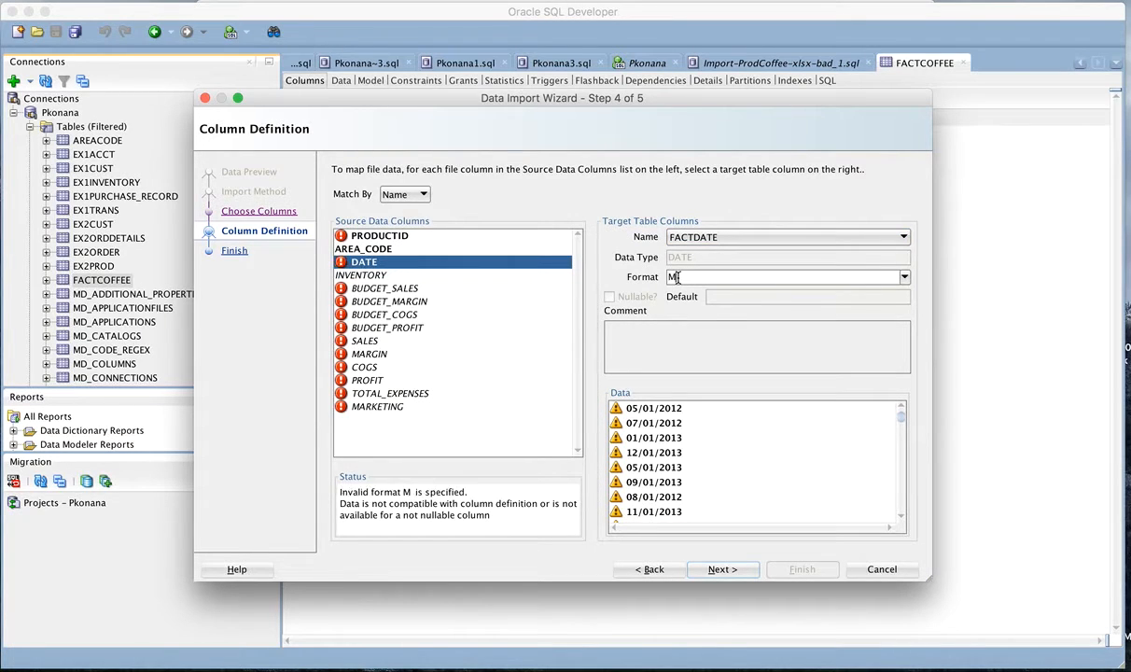
{"action": "type", "text": "M/DD"}
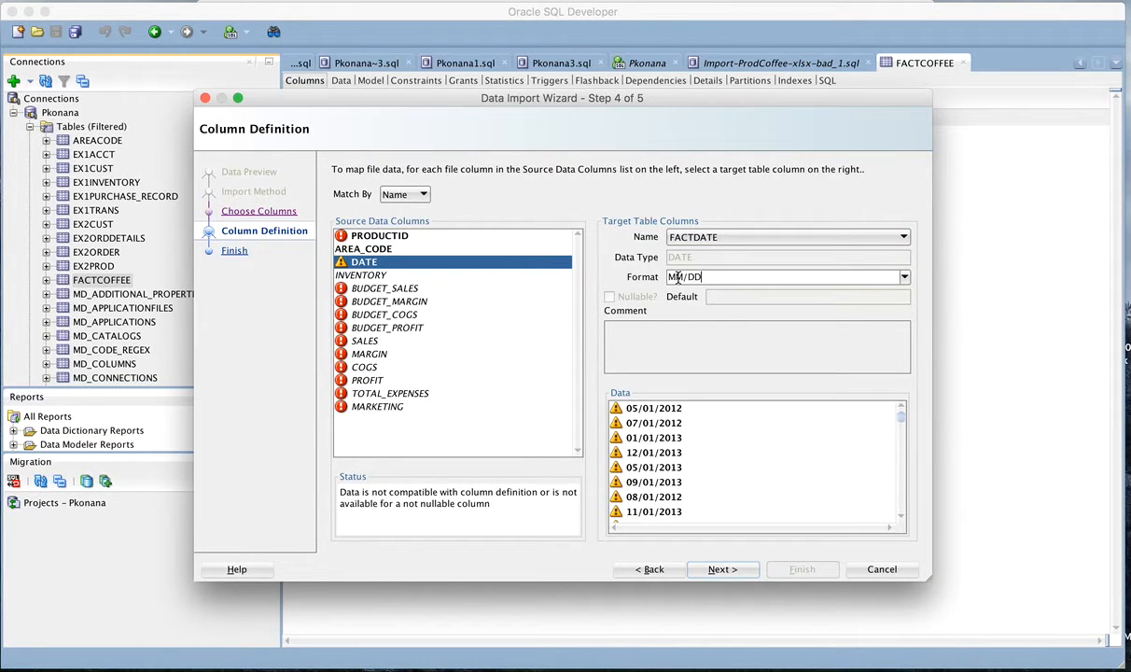
{"action": "type", "text": "/YYYY"}
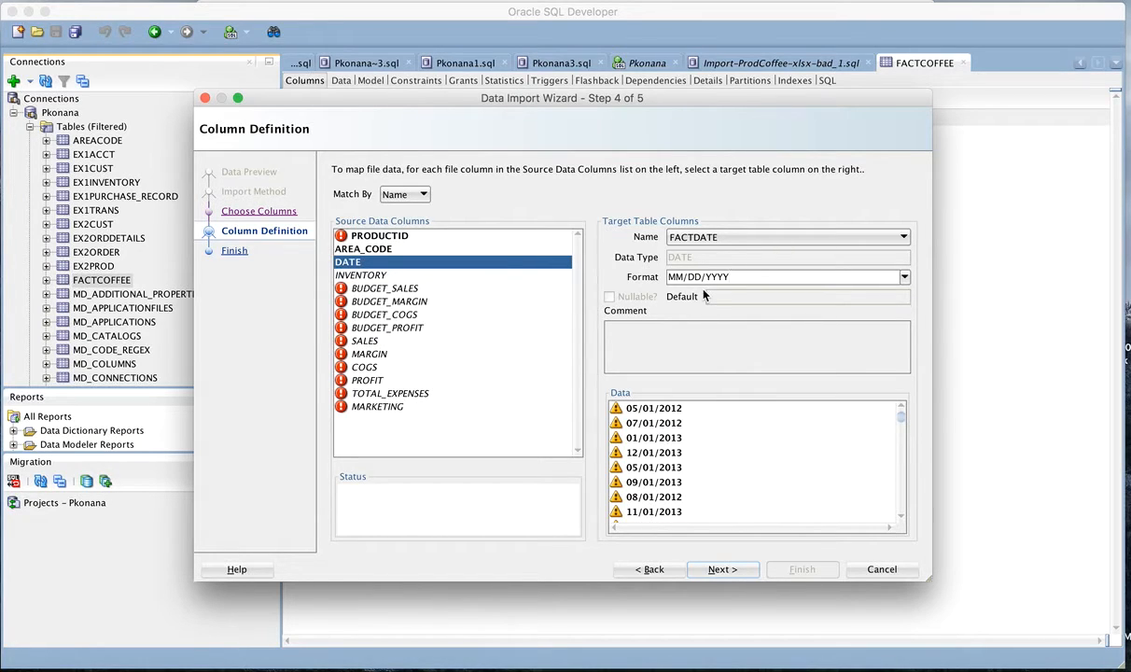
Map source column INVENTORY to target column INVENTORY and BUDGET_SALES to BUDSALES
{"action": "left_click", "coordinate": [378, 276]}
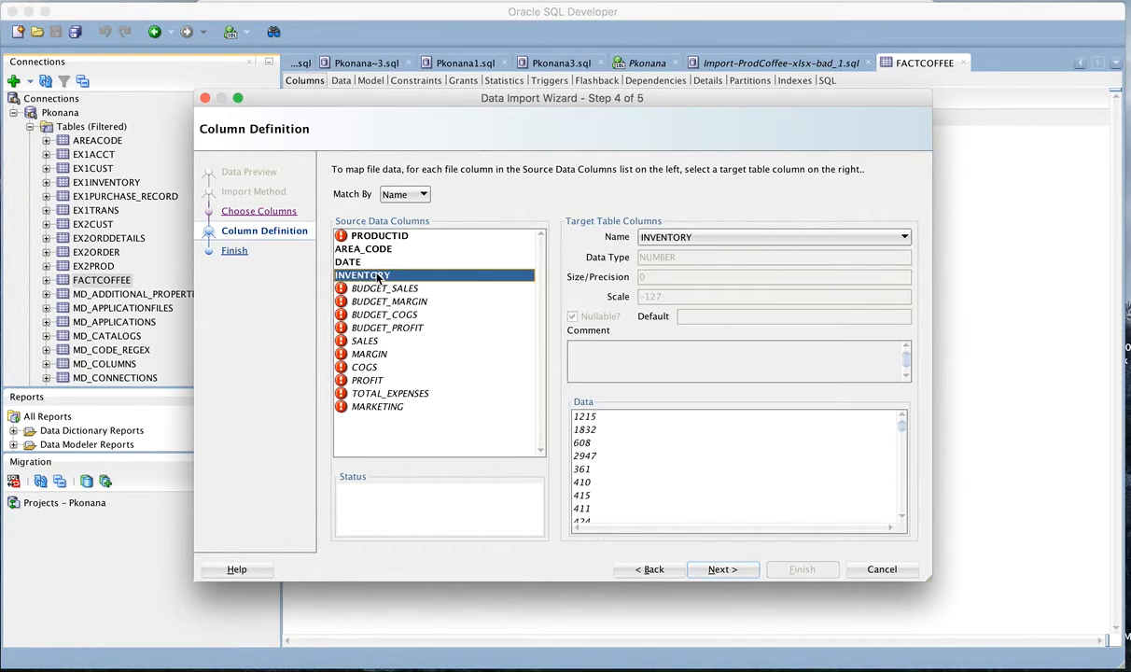
{"action": "left_click", "coordinate": [696, 236]}
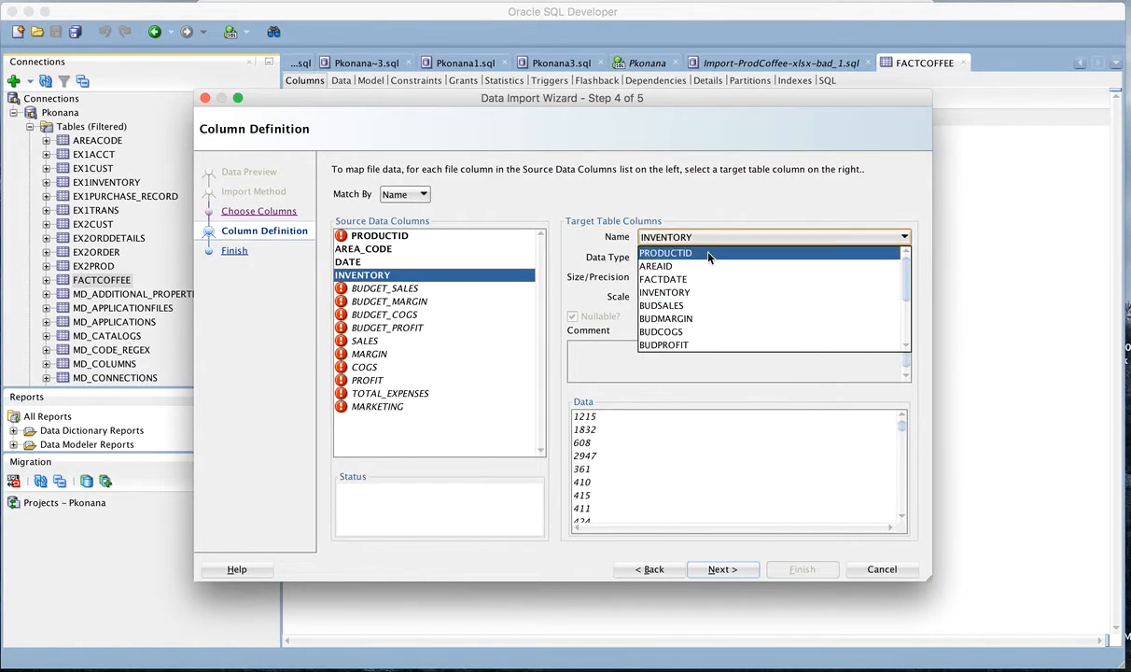
{"action": "left_click", "coordinate": [679, 293]}
{"action": "left_click", "coordinate": [408, 290]}
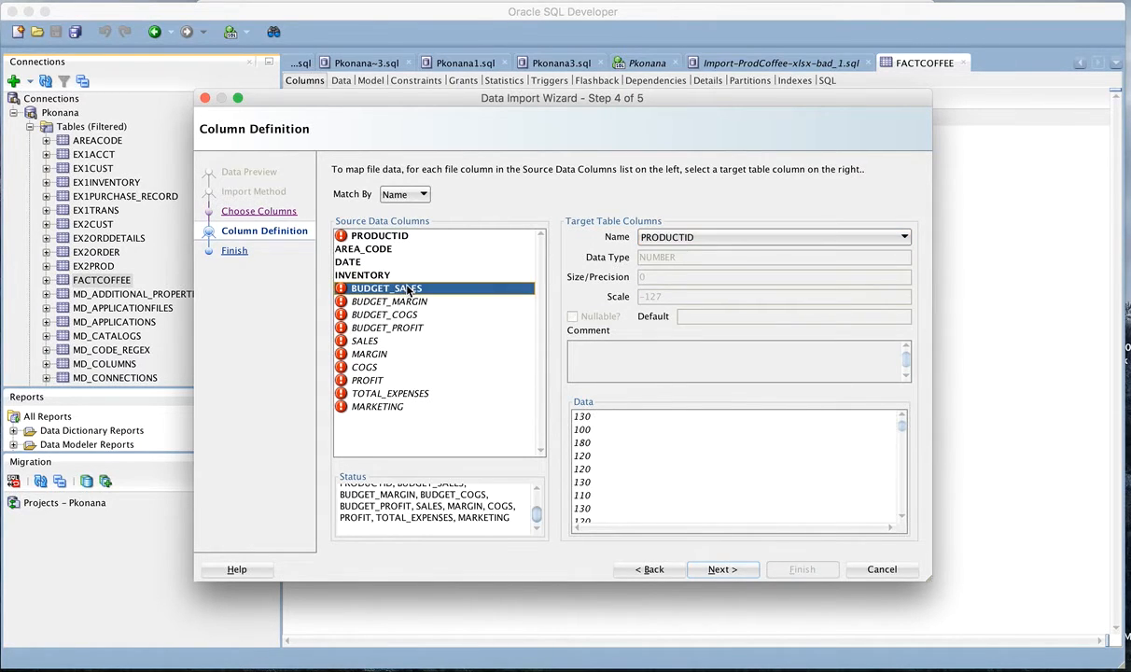
{"action": "left_click", "coordinate": [671, 238]}
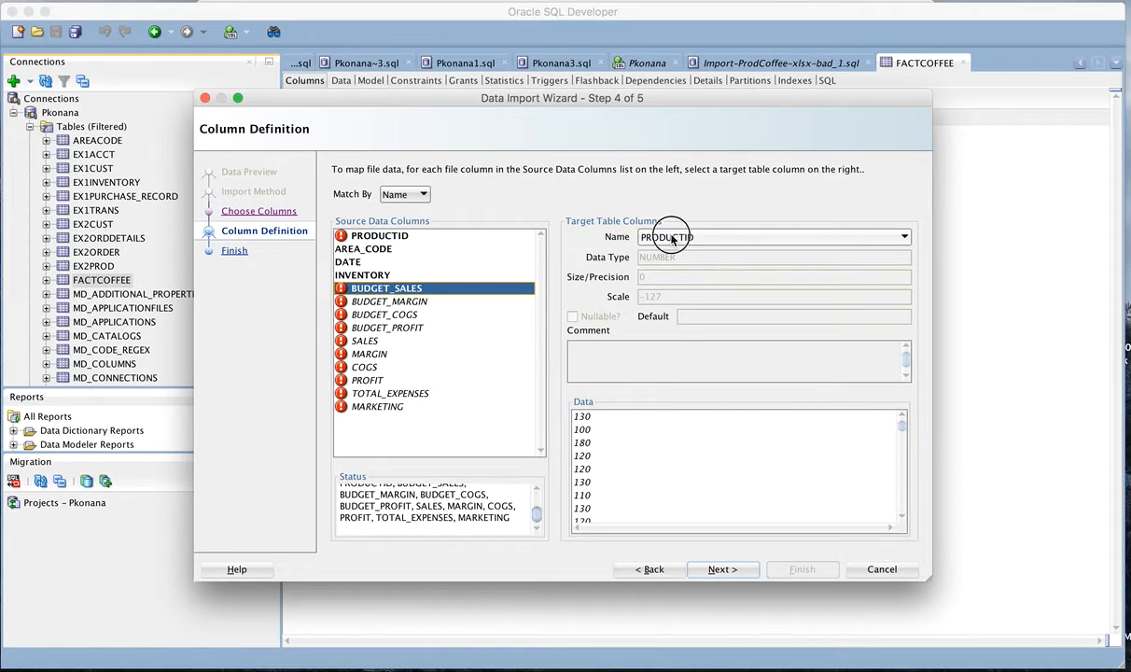
{"action": "left_click", "coordinate": [635, 292]}
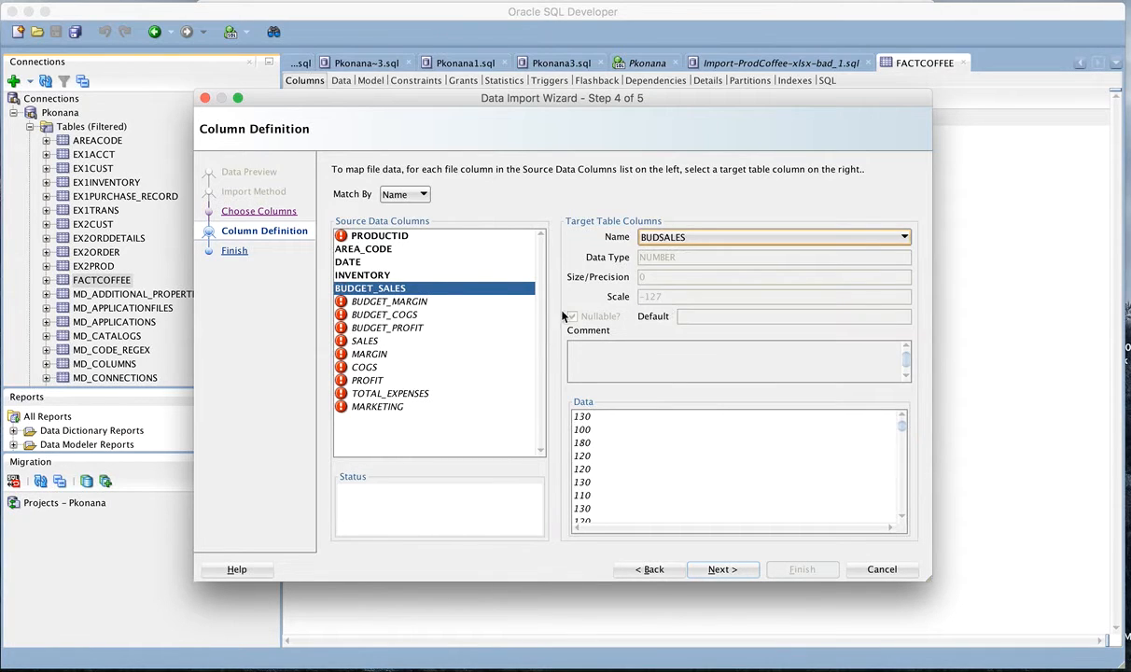
Map source column BUDGET_MARGIN to target column BUDMARGIN and BUDGET_COGS to BUDCOGS
{"action": "left_click", "coordinate": [395, 303]}
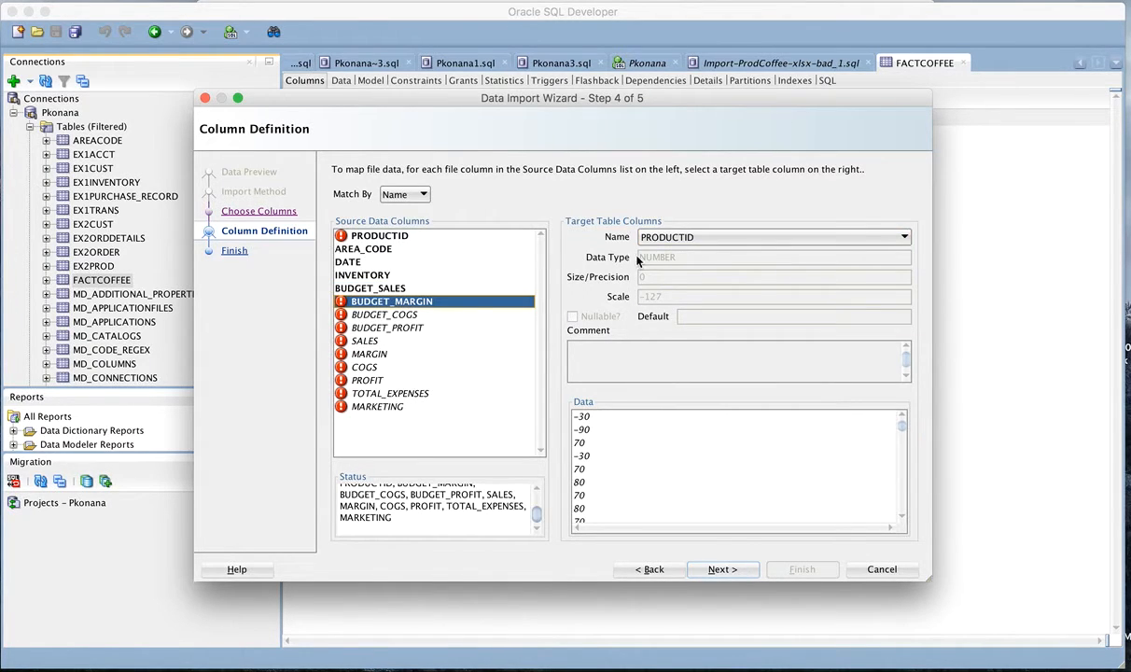
{"action": "left_click", "coordinate": [661, 239]}
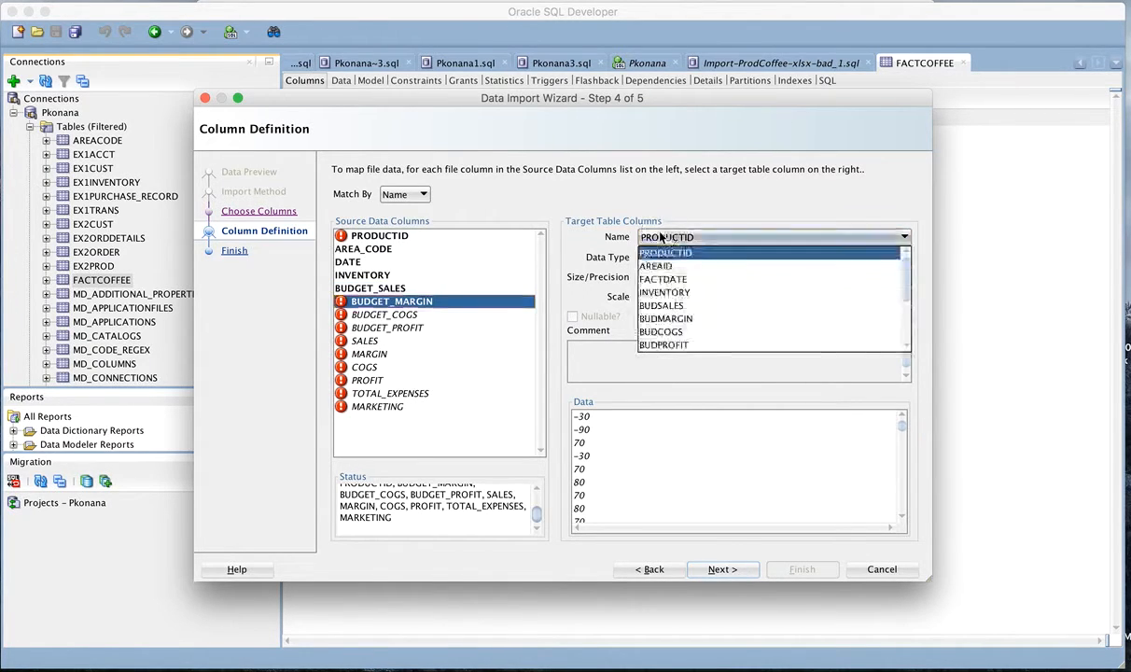
{"action": "left_click", "coordinate": [645, 318]}
{"action": "left_click", "coordinate": [387, 317]}
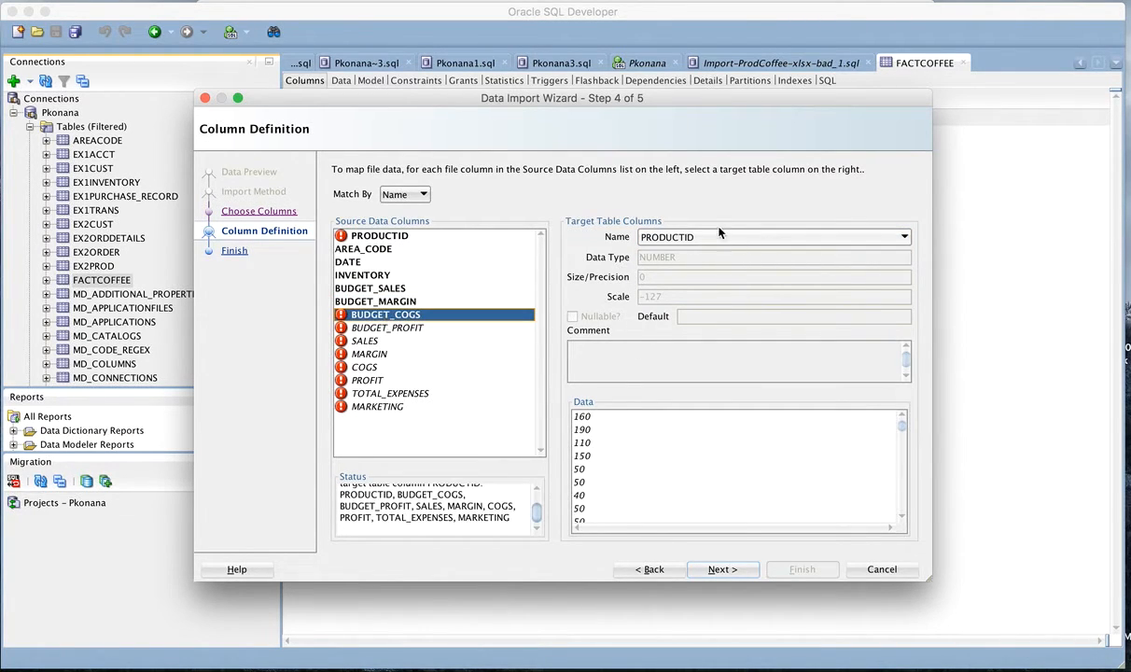
{"action": "left_click", "coordinate": [683, 236]}
{"action": "left_click", "coordinate": [696, 332]}
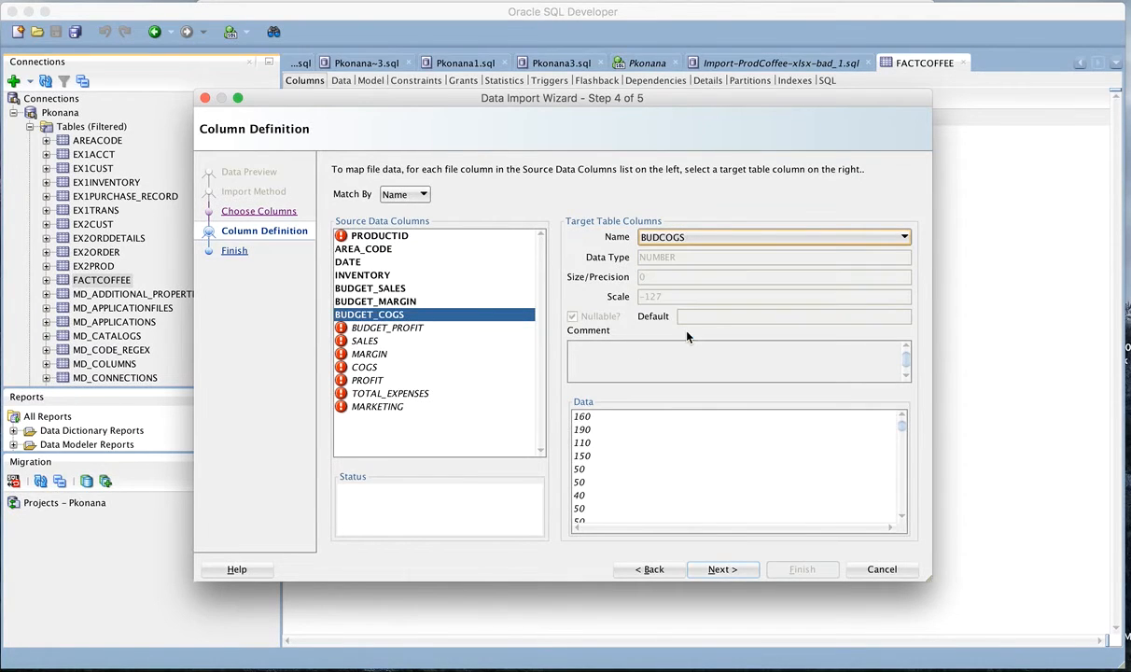
Map source column BUDGET_PROFIT to target column BUDPROFIT and SALES to ACTSALES
{"action": "left_click", "coordinate": [386, 327]}
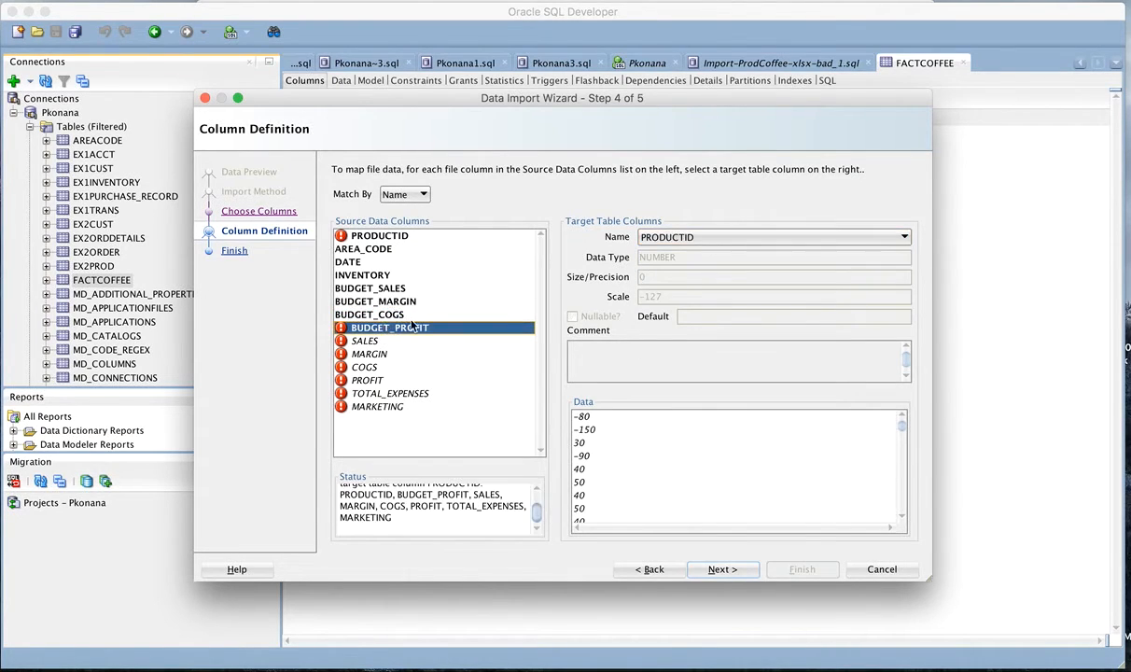
{"action": "left_click", "coordinate": [677, 237]}
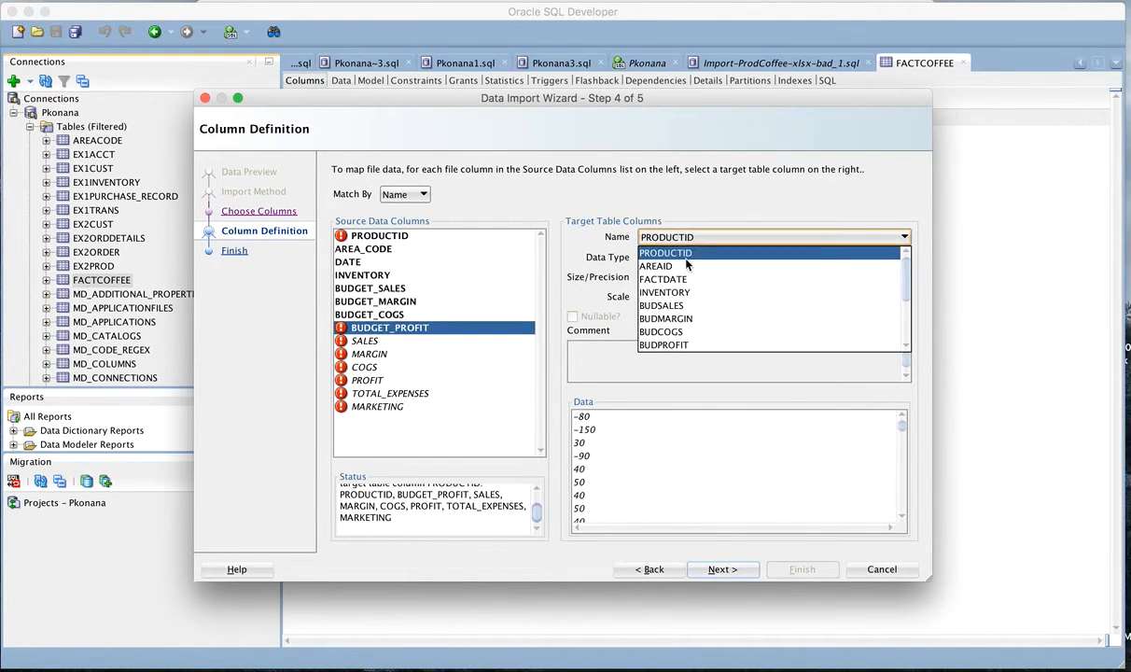
{"action": "left_click", "coordinate": [683, 345]}
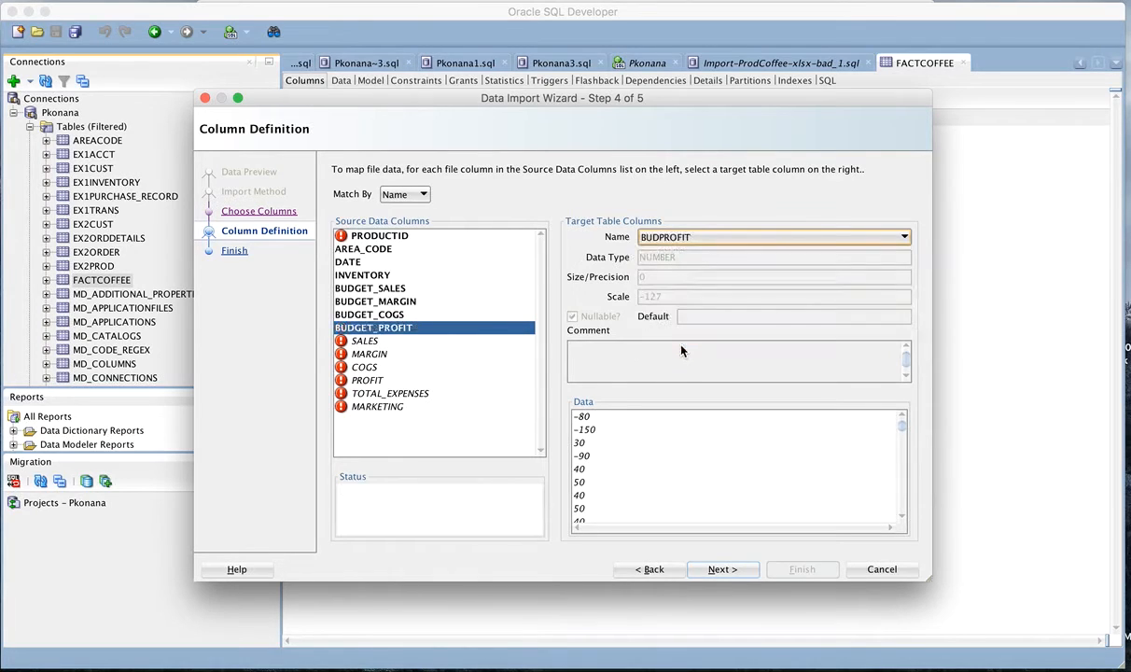
{"action": "left_click", "coordinate": [359, 341]}
{"action": "left_click", "coordinate": [901, 237]}
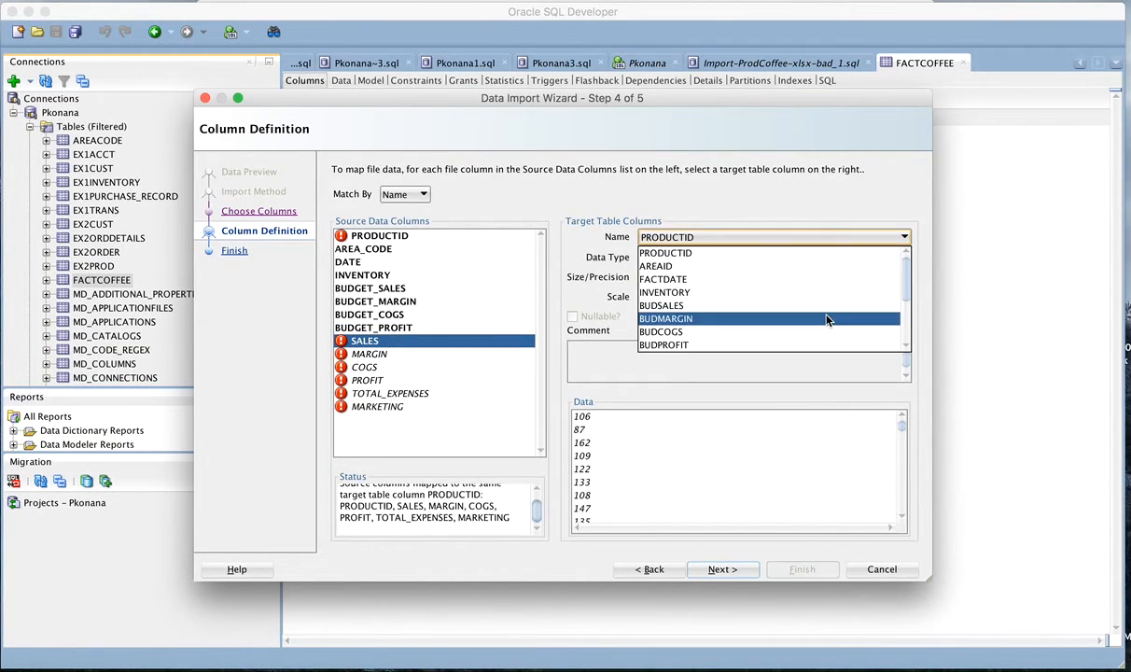
{"action": "scroll", "coordinate": [828, 318], "scroll_direction": "down", "scroll_amount": 1}
{"action": "left_click", "coordinate": [707, 320]}
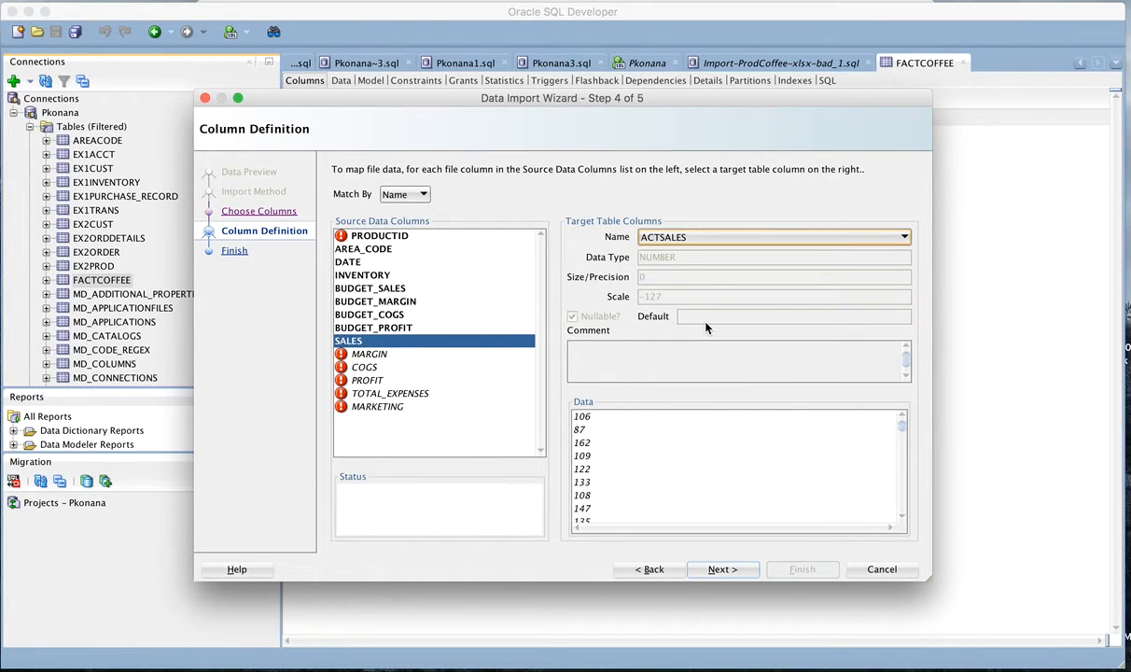
Map source column MARGIN to target column ACTMARGIN and COGS to ACTCOGS
{"action": "left_click", "coordinate": [371, 354]}
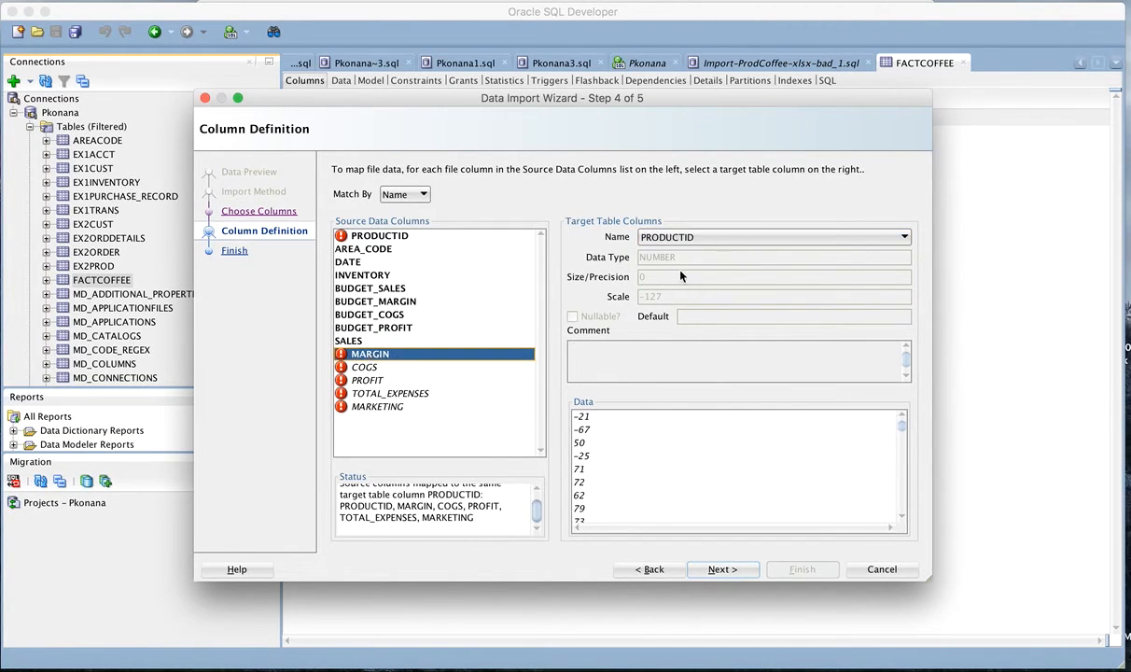
{"action": "left_click", "coordinate": [738, 237]}
{"action": "scroll", "coordinate": [740, 324], "scroll_direction": "down", "scroll_amount": 1}
{"action": "scroll", "coordinate": [740, 324], "scroll_direction": "down", "scroll_amount": 1}
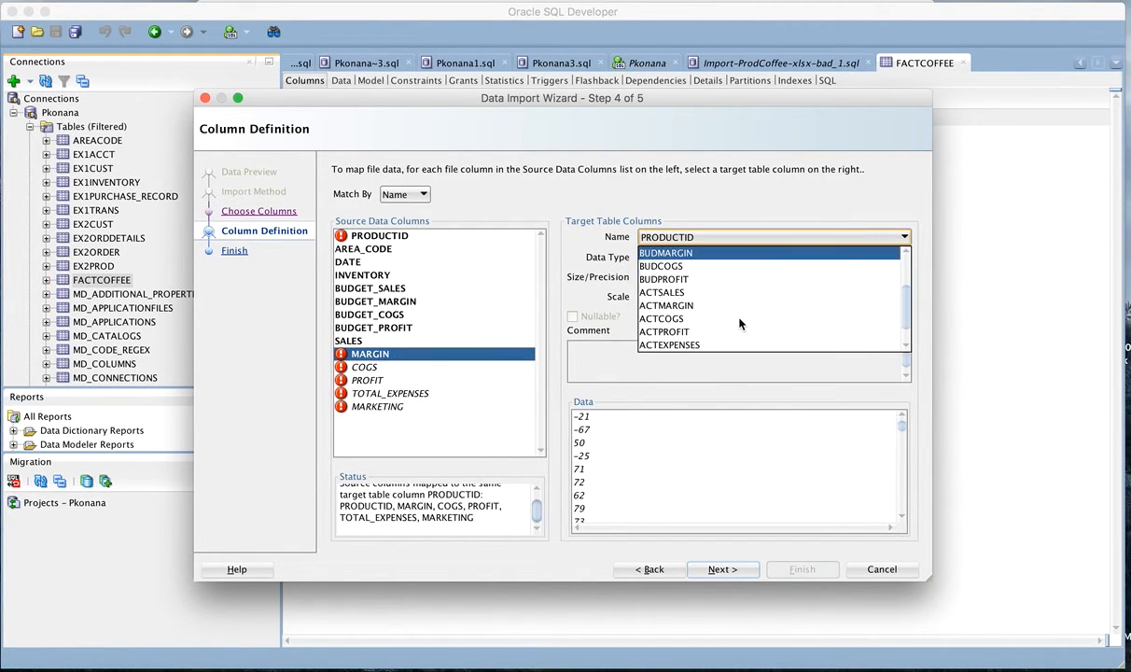
{"action": "left_click", "coordinate": [689, 305]}
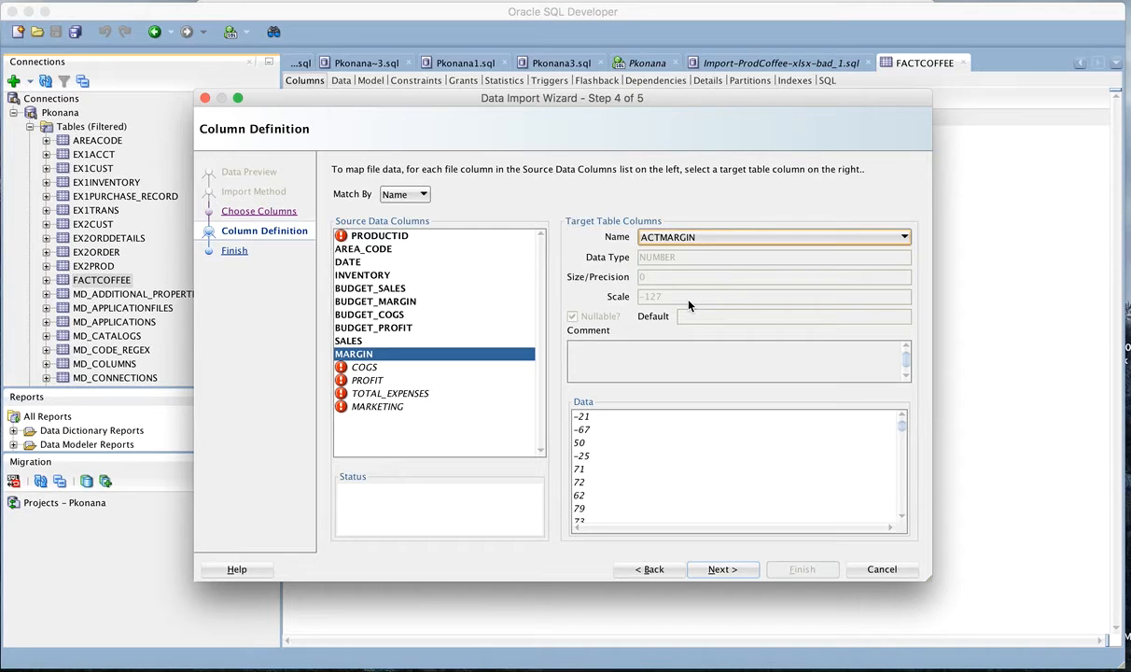
{"action": "left_click", "coordinate": [353, 366]}
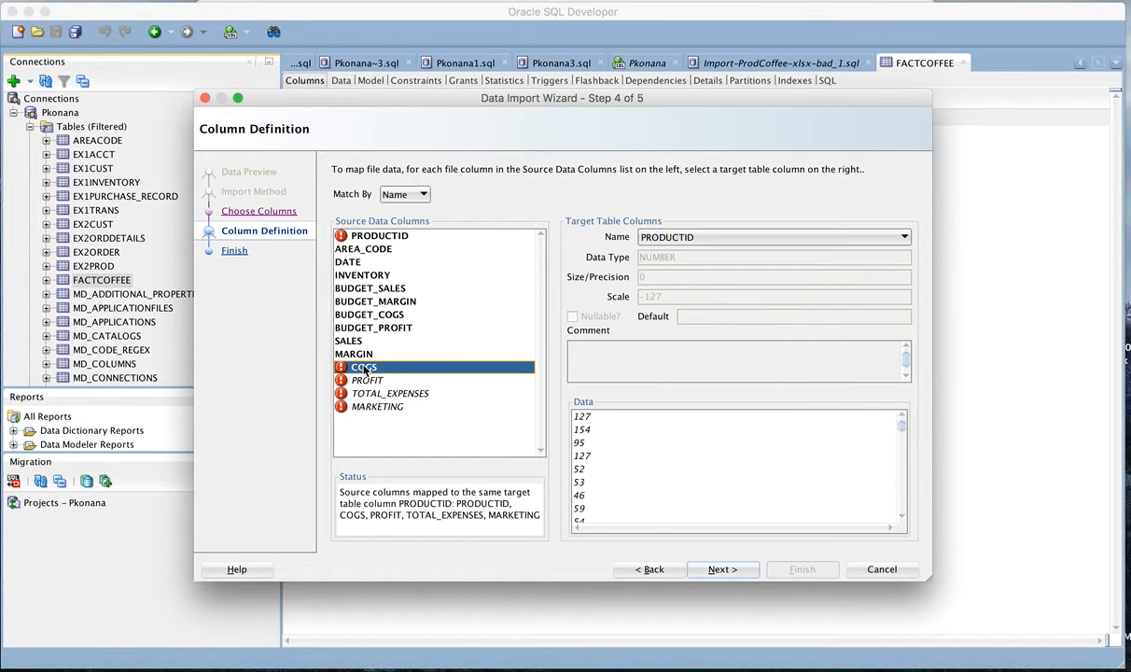
{"action": "left_click", "coordinate": [877, 238]}
{"action": "scroll", "coordinate": [677, 346], "scroll_direction": "down", "scroll_amount": 2}
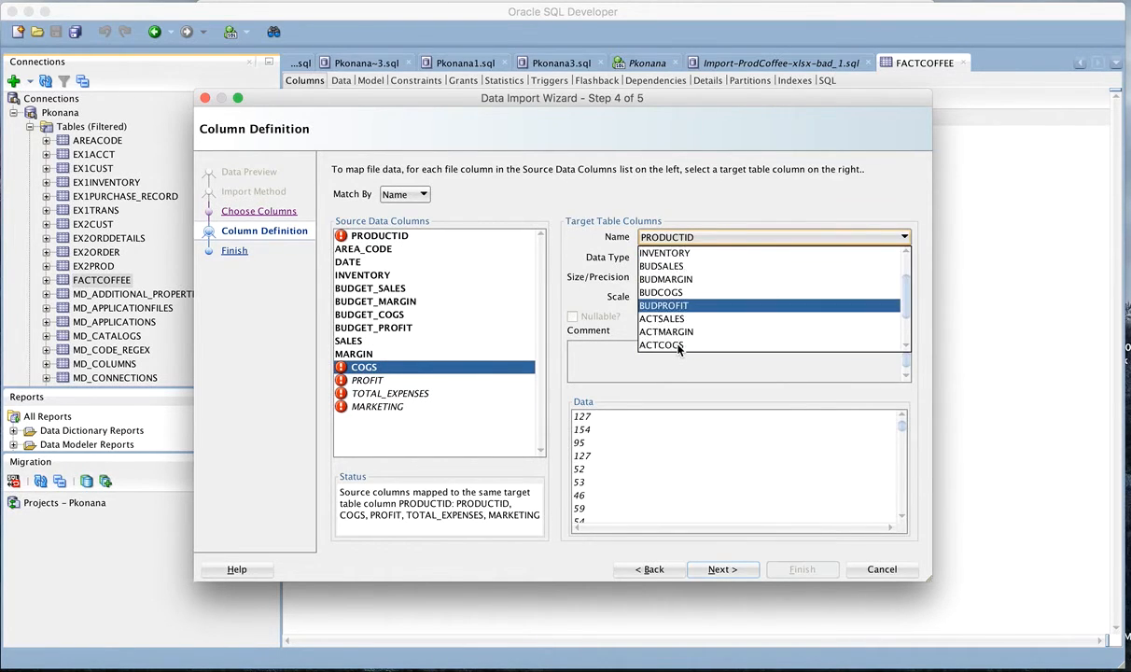
{"action": "left_click", "coordinate": [671, 305]}
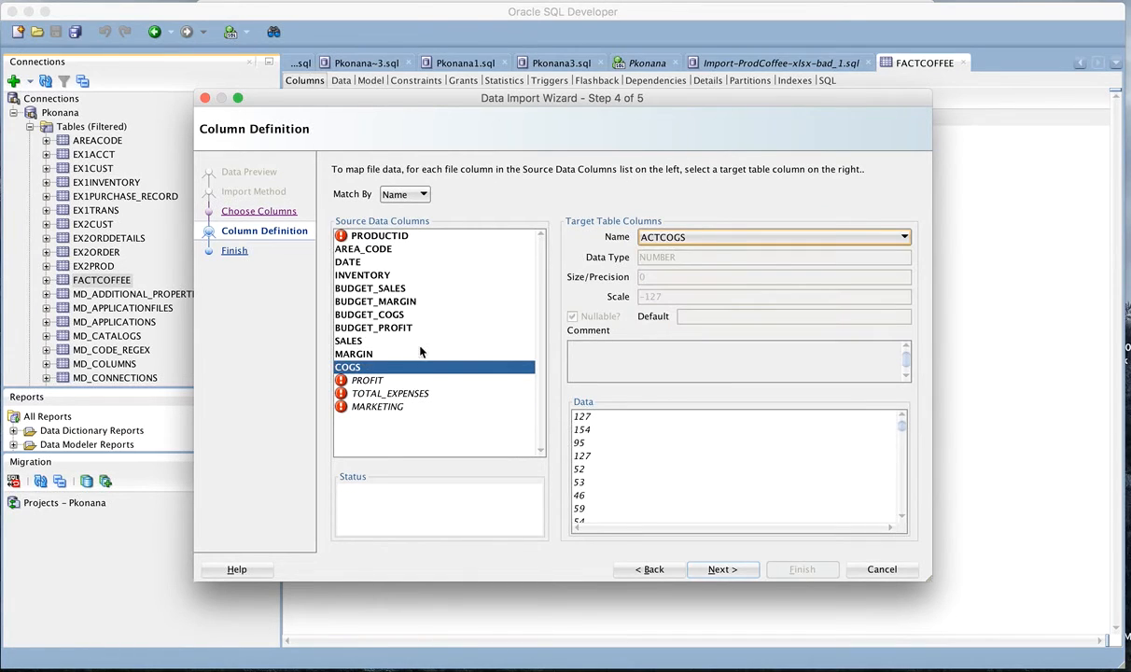
Map source column PROFIT to target column ACTPROFIT and TOTAL_EXPENSES to ACTEXPENSES
{"action": "left_click", "coordinate": [366, 381]}
{"action": "left_click", "coordinate": [669, 237]}
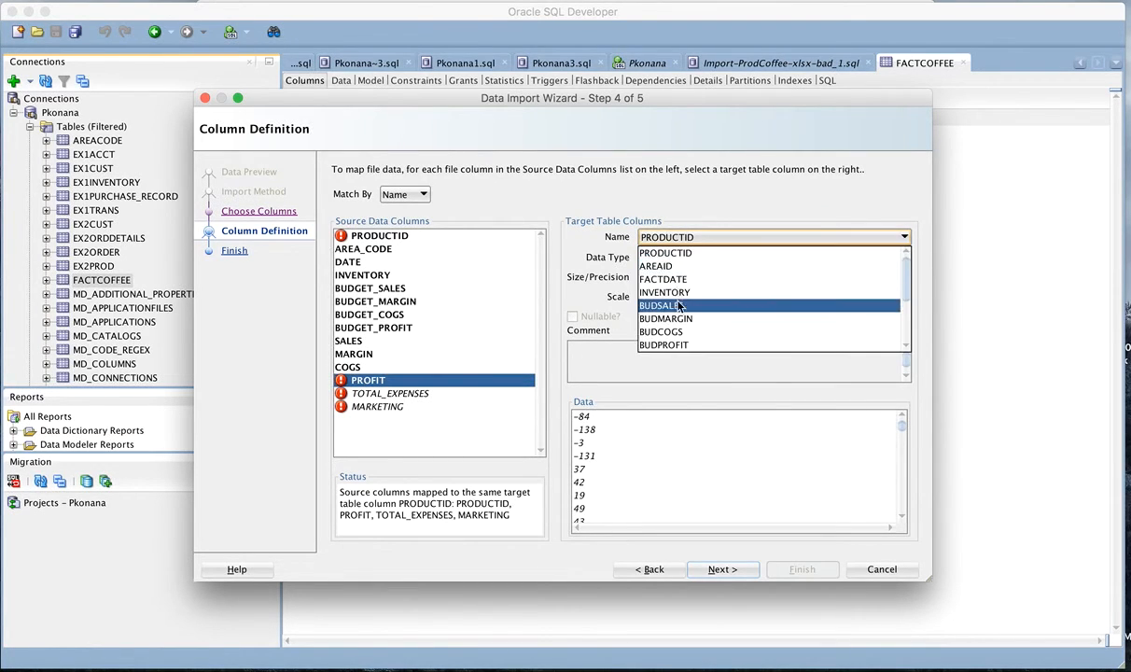
{"action": "scroll", "coordinate": [681, 307], "scroll_direction": "down", "scroll_amount": 1}
{"action": "scroll", "coordinate": [680, 306], "scroll_direction": "down", "scroll_amount": 1}
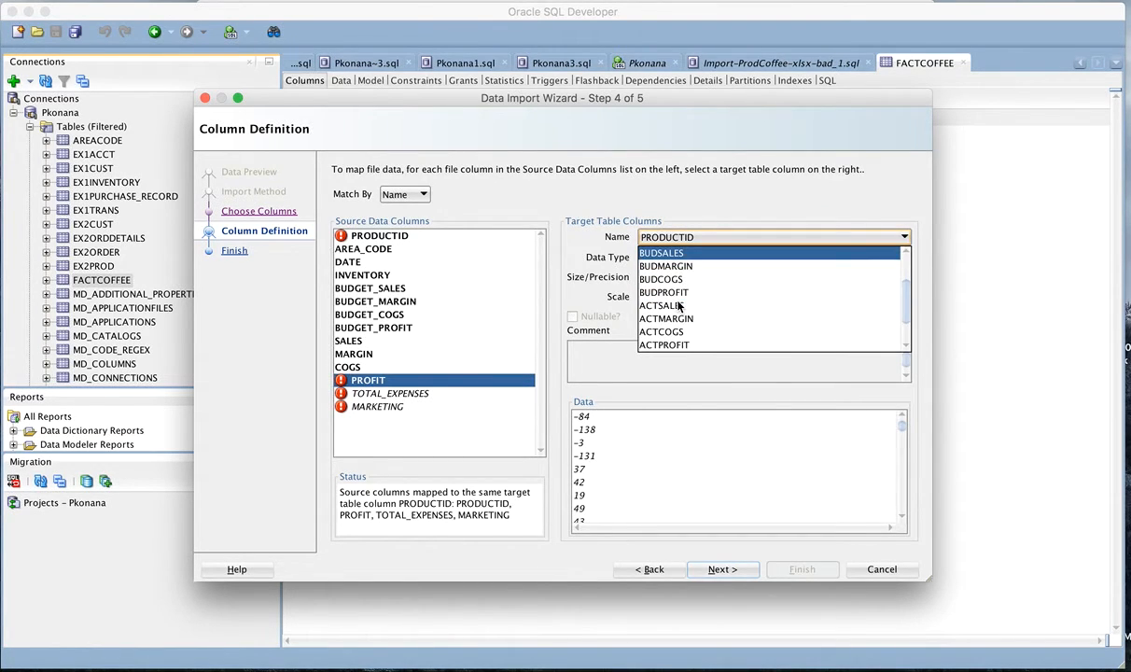
{"action": "left_click", "coordinate": [678, 345]}
{"action": "left_click", "coordinate": [378, 392]}
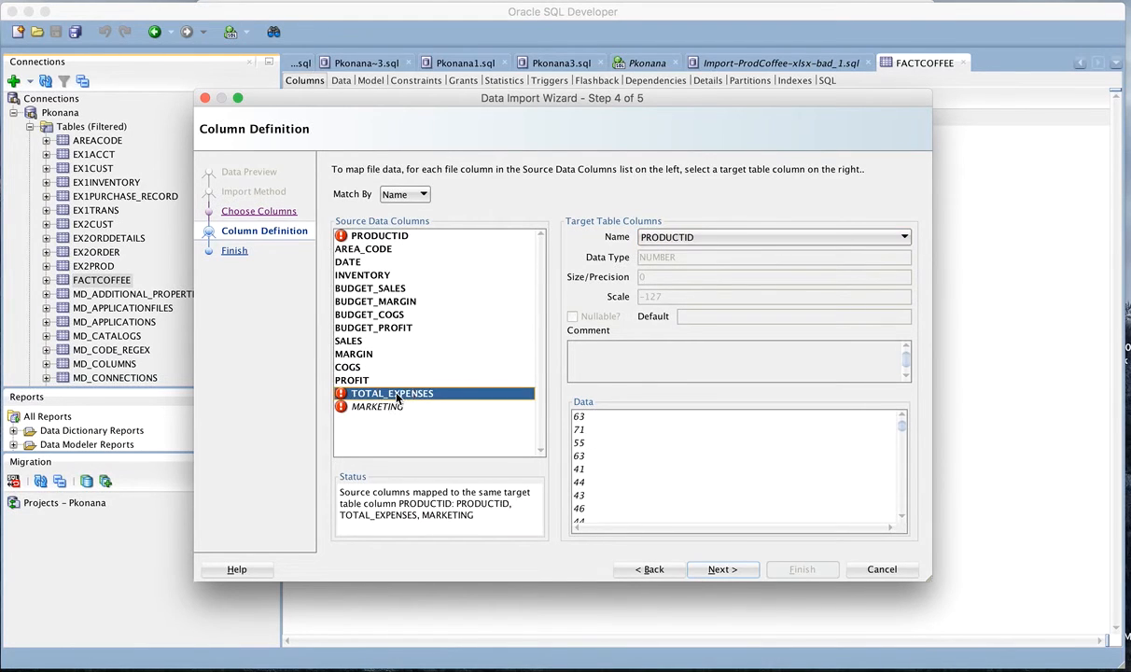
{"action": "left_click", "coordinate": [674, 240]}
{"action": "scroll", "coordinate": [687, 305], "scroll_direction": "down", "scroll_amount": 3}
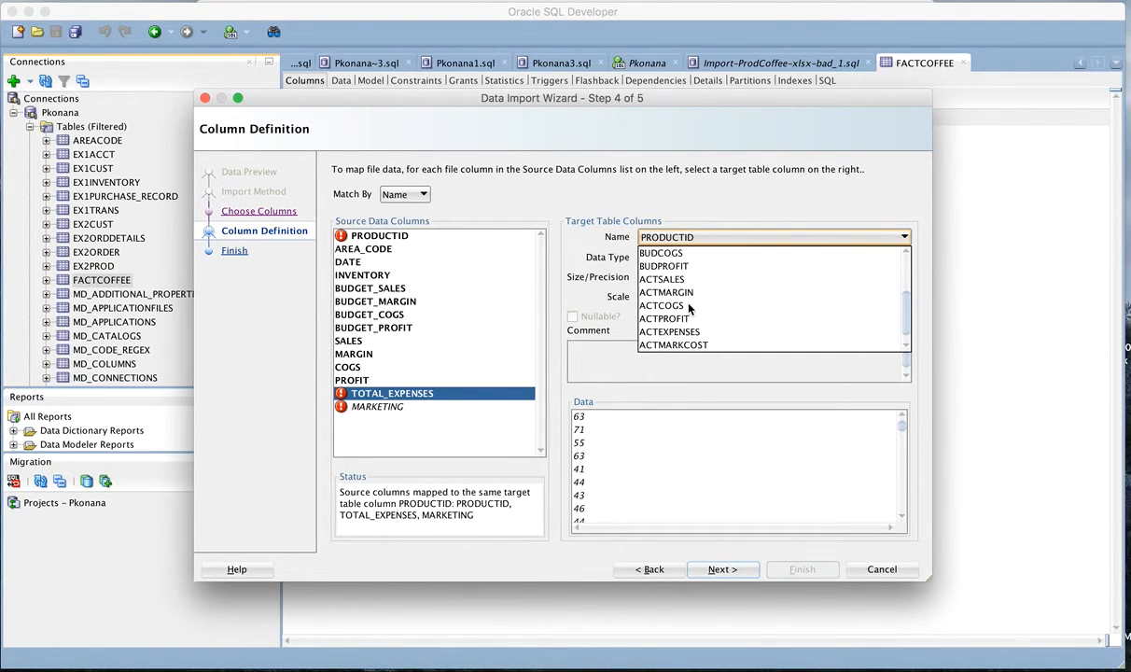
{"action": "left_click", "coordinate": [686, 331]}
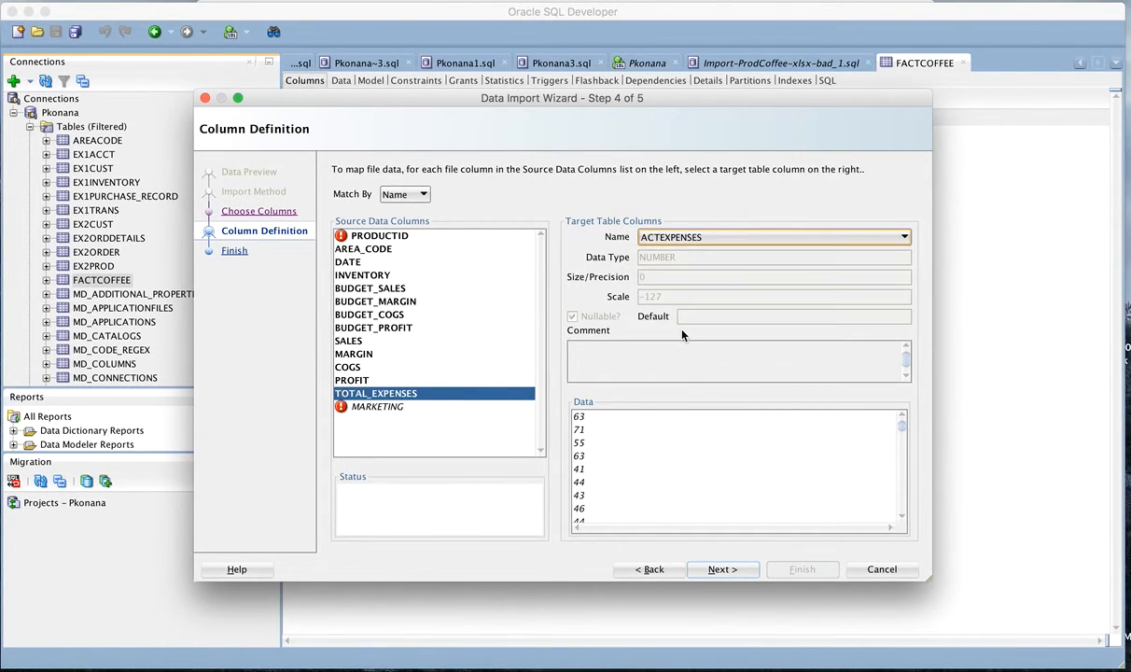
Map source column MARKETING to target column ACTEXPENSES and review the mapping of COGS
{"action": "left_click", "coordinate": [386, 408]}
{"action": "left_click", "coordinate": [674, 237]}
{"action": "scroll", "coordinate": [663, 280], "scroll_direction": "down", "scroll_amount": 3}
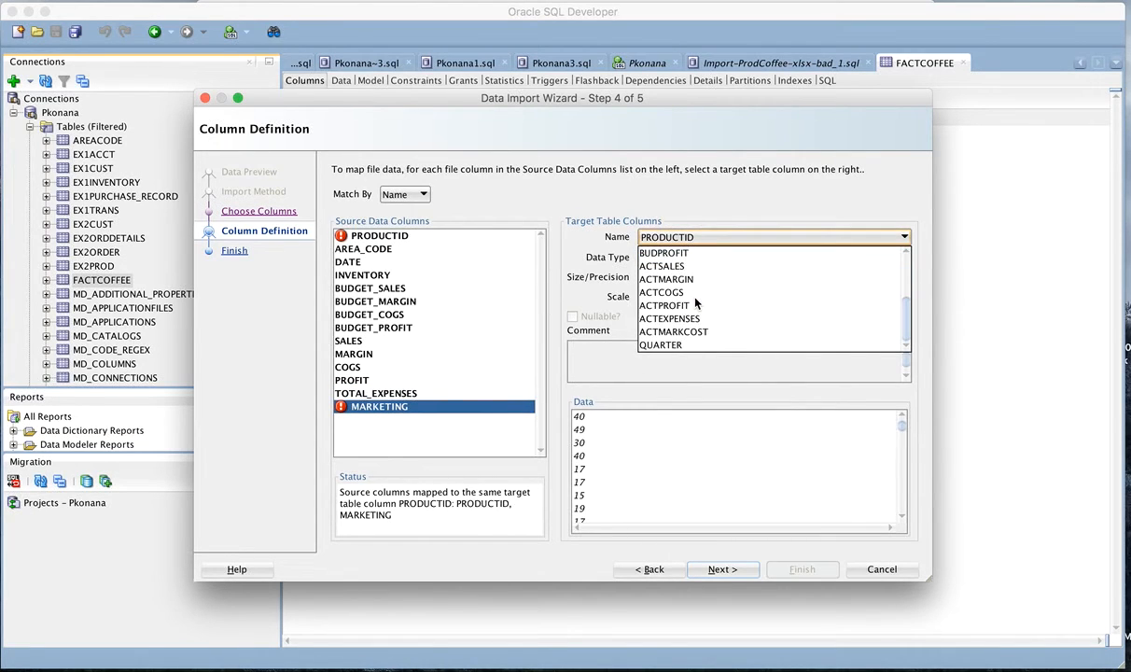
{"action": "left_click", "coordinate": [677, 319]}
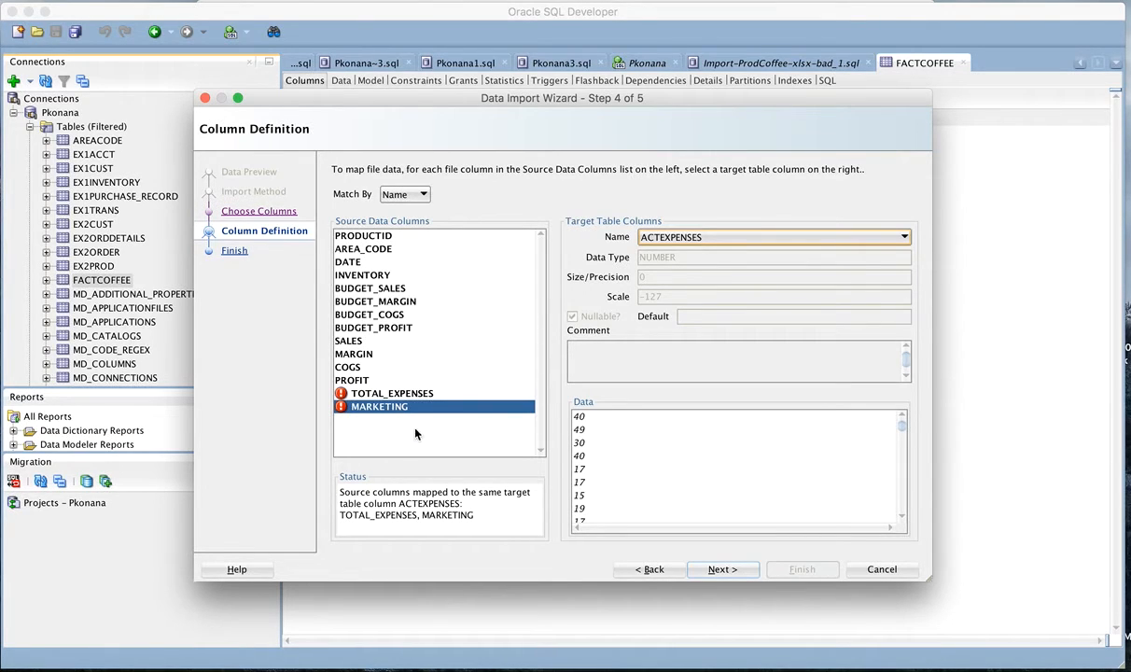
{"action": "left_click", "coordinate": [348, 366]}
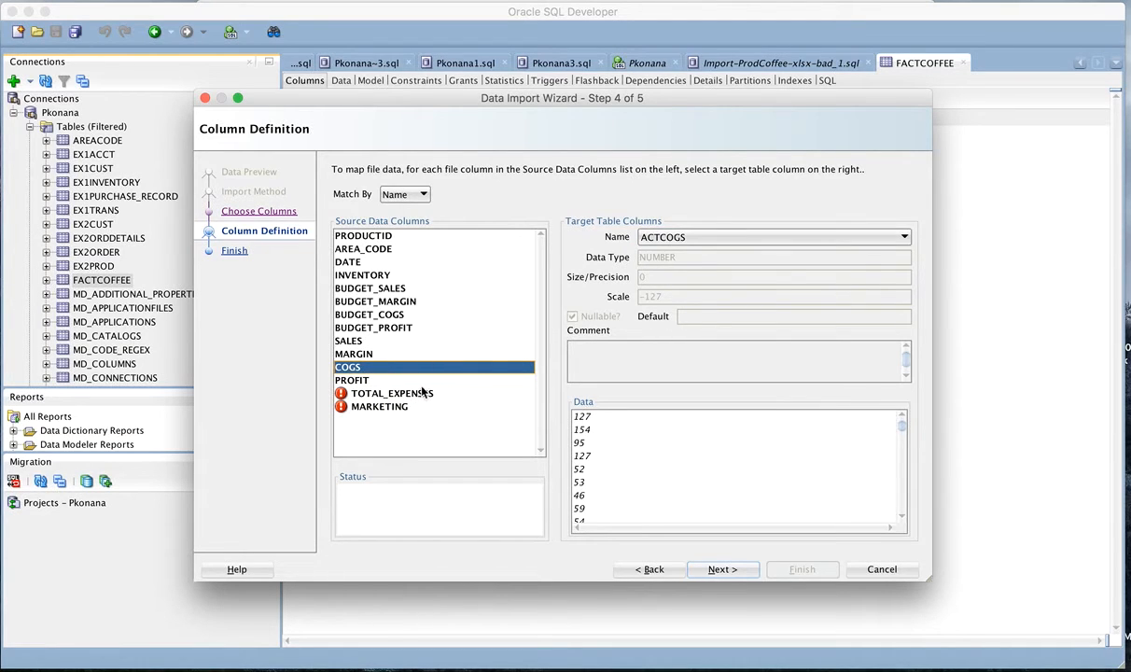
Keep source column TOTAL_EXPENSES mapped to ACTEXPENSES and map MARKETING to target column ACTMARKCOST
{"action": "left_click", "coordinate": [355, 379]}
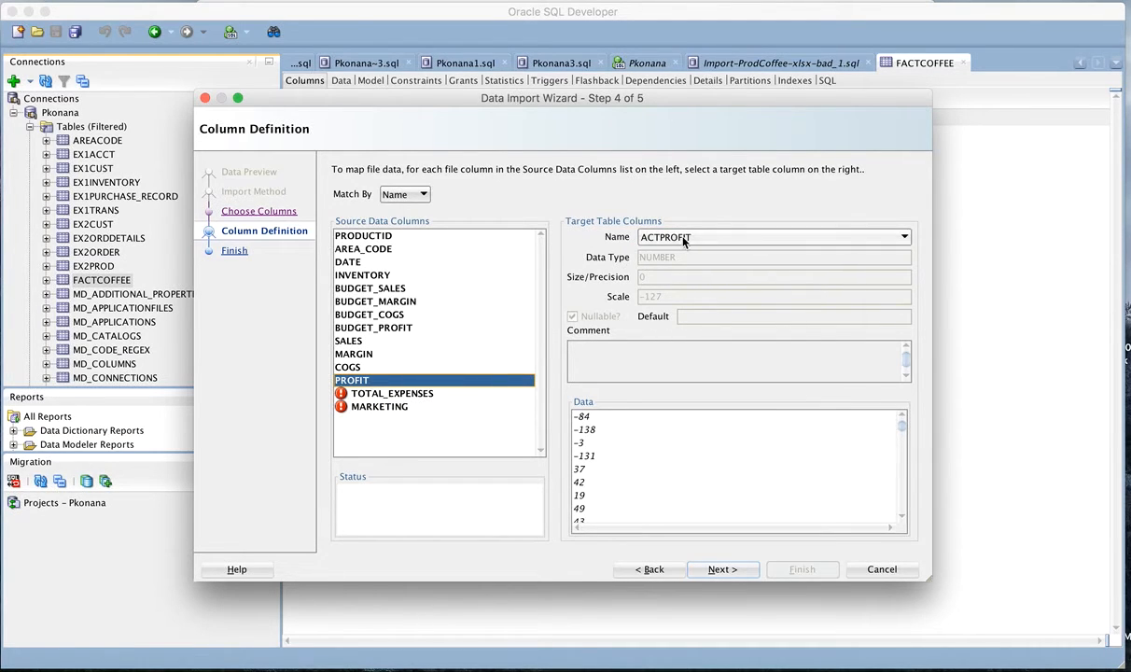
{"action": "key", "text": "Down"}
{"action": "left_click", "coordinate": [715, 239]}
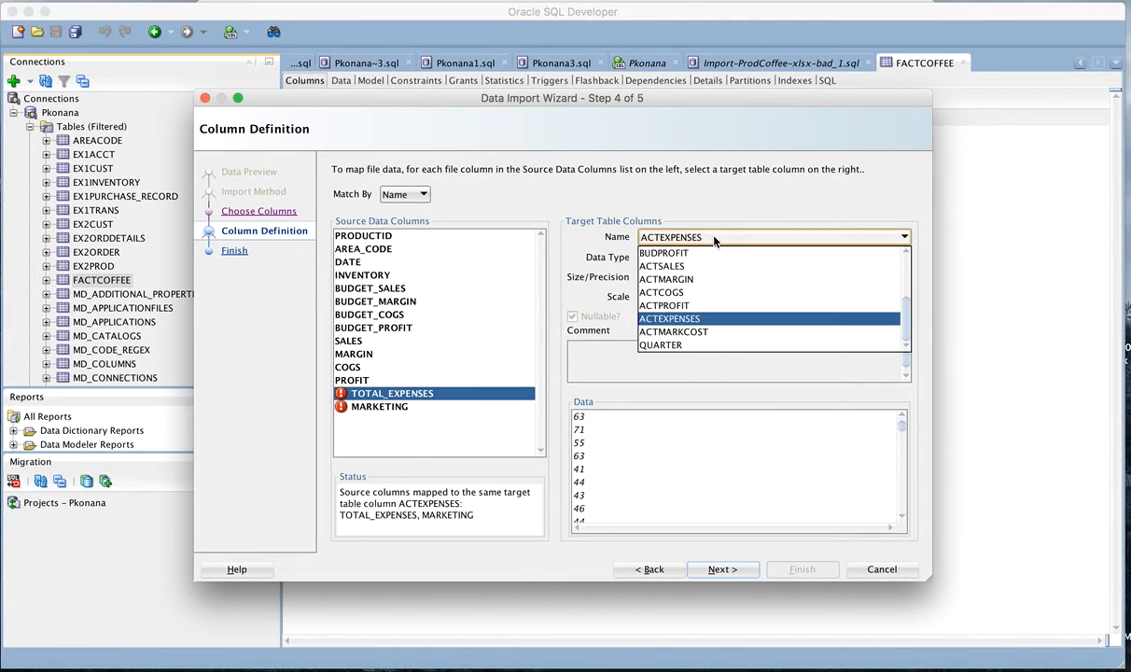
{"action": "left_click", "coordinate": [688, 319]}
{"action": "left_click", "coordinate": [374, 407]}
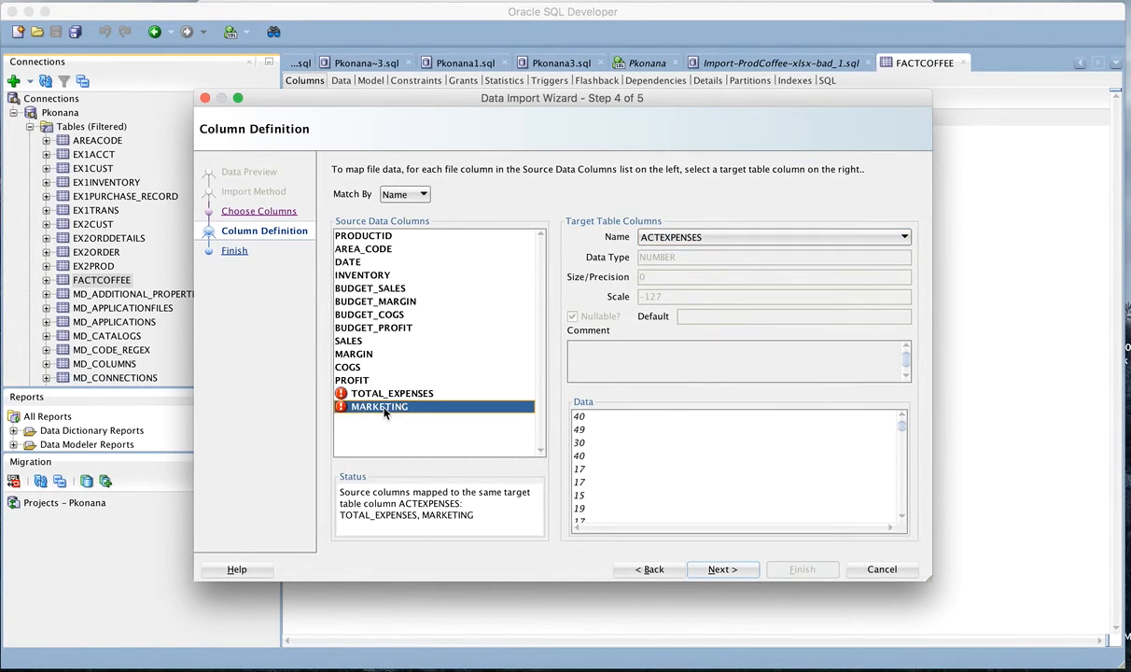
{"action": "left_click", "coordinate": [731, 238]}
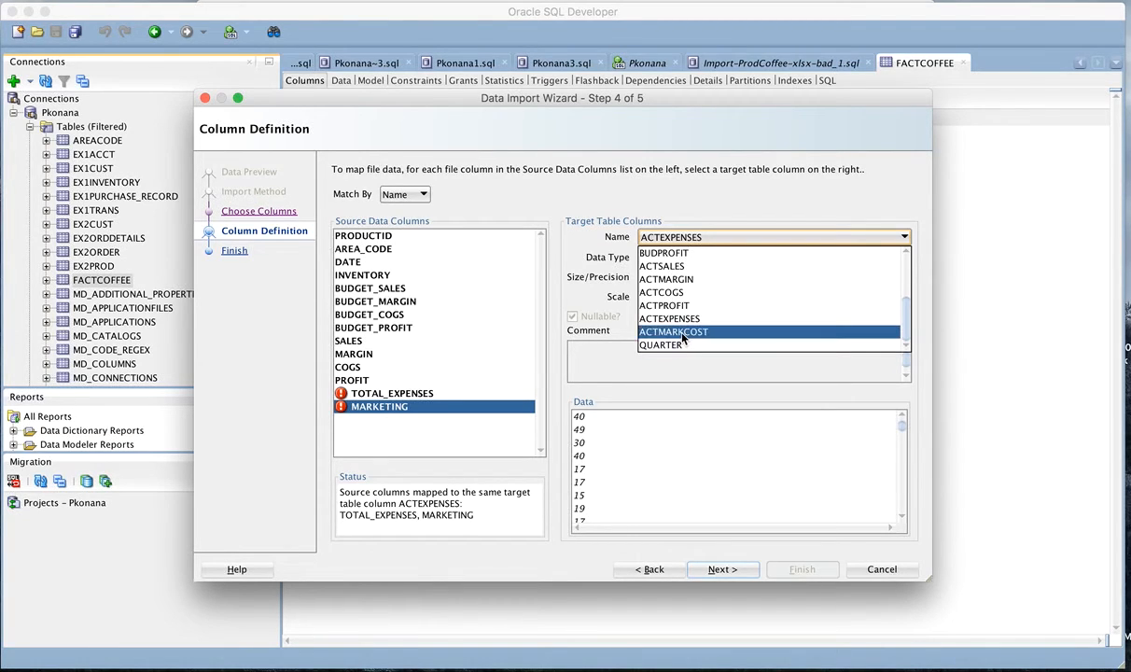
{"action": "left_click", "coordinate": [683, 333]}
Review the target column assigned to each source column, from MARKETING and TOTAL_EXPENSES back through PRODUCTID
{"action": "left_click", "coordinate": [380, 395]}
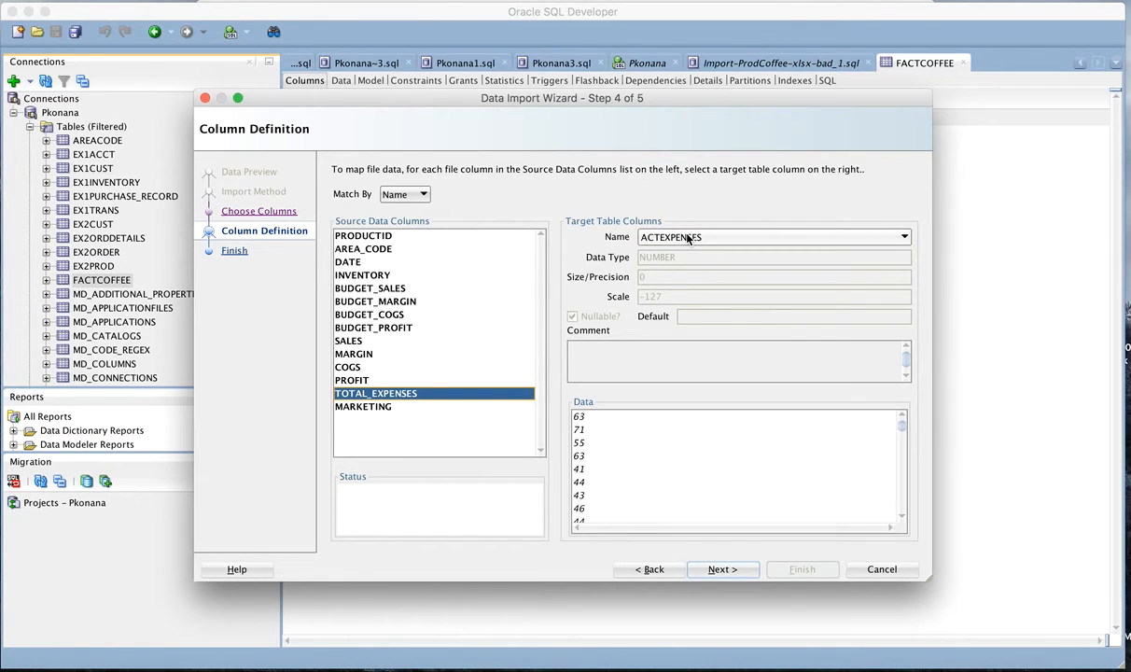
{"action": "left_click", "coordinate": [347, 379]}
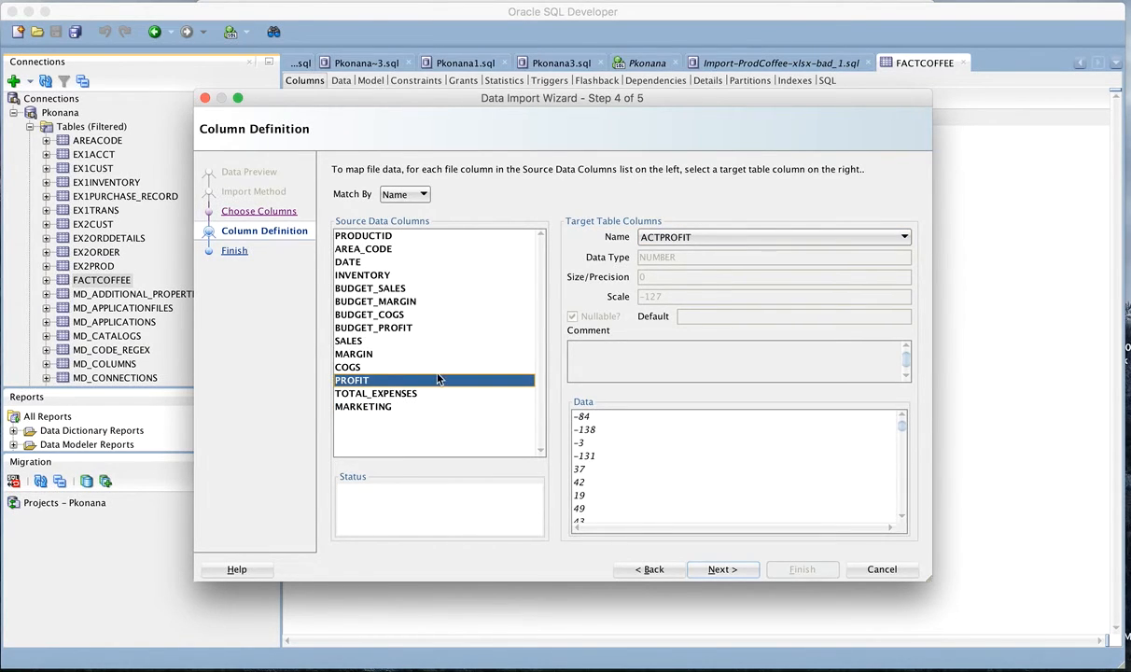
{"action": "left_click", "coordinate": [380, 408]}
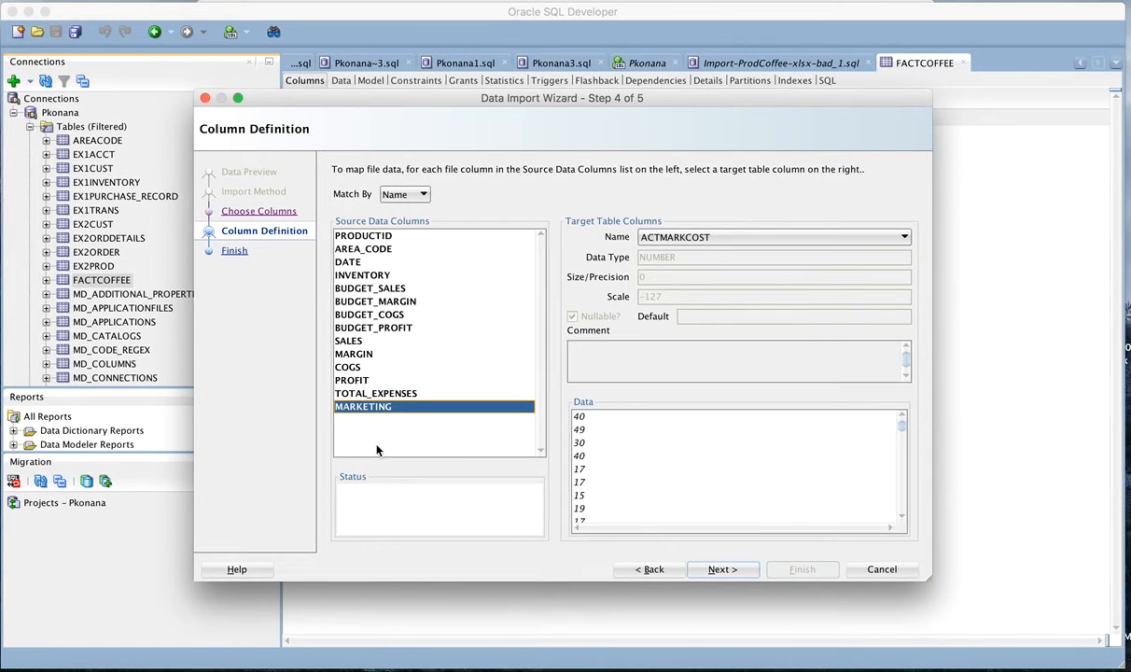
{"action": "left_click", "coordinate": [370, 394]}
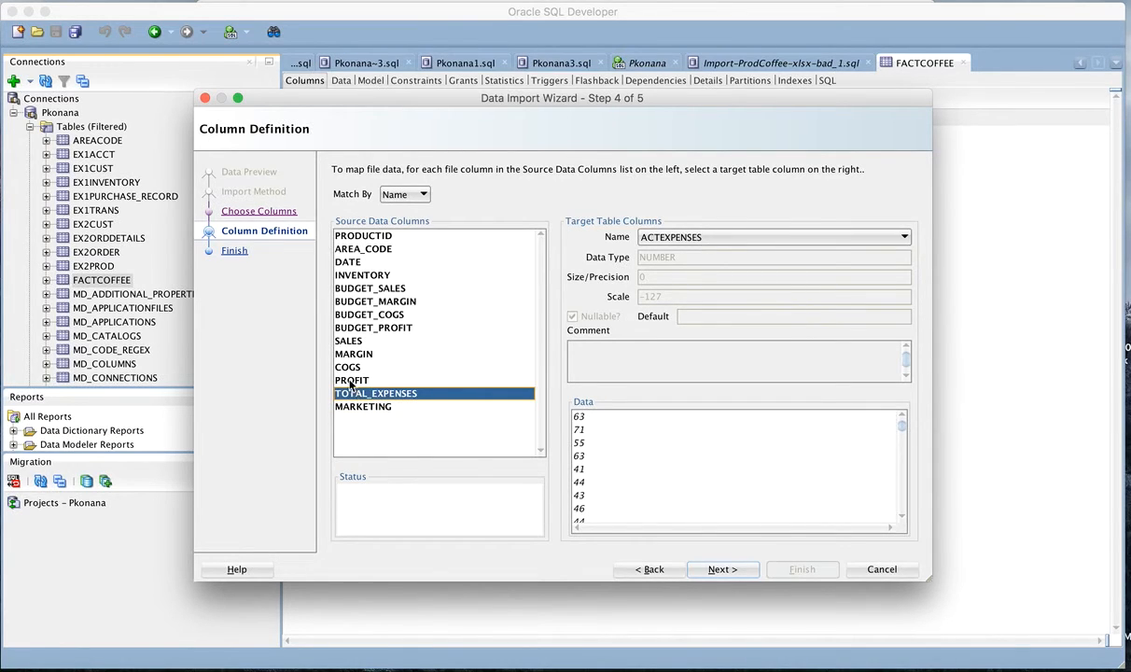
{"action": "left_click", "coordinate": [338, 379]}
{"action": "left_click", "coordinate": [359, 368]}
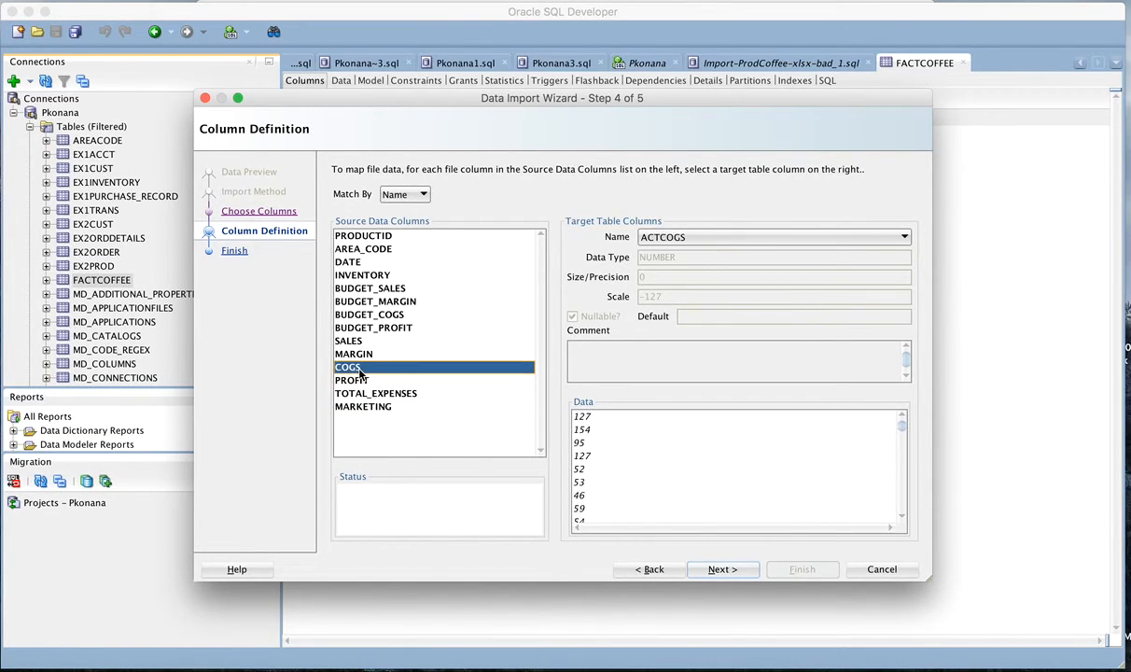
{"action": "left_click", "coordinate": [363, 356]}
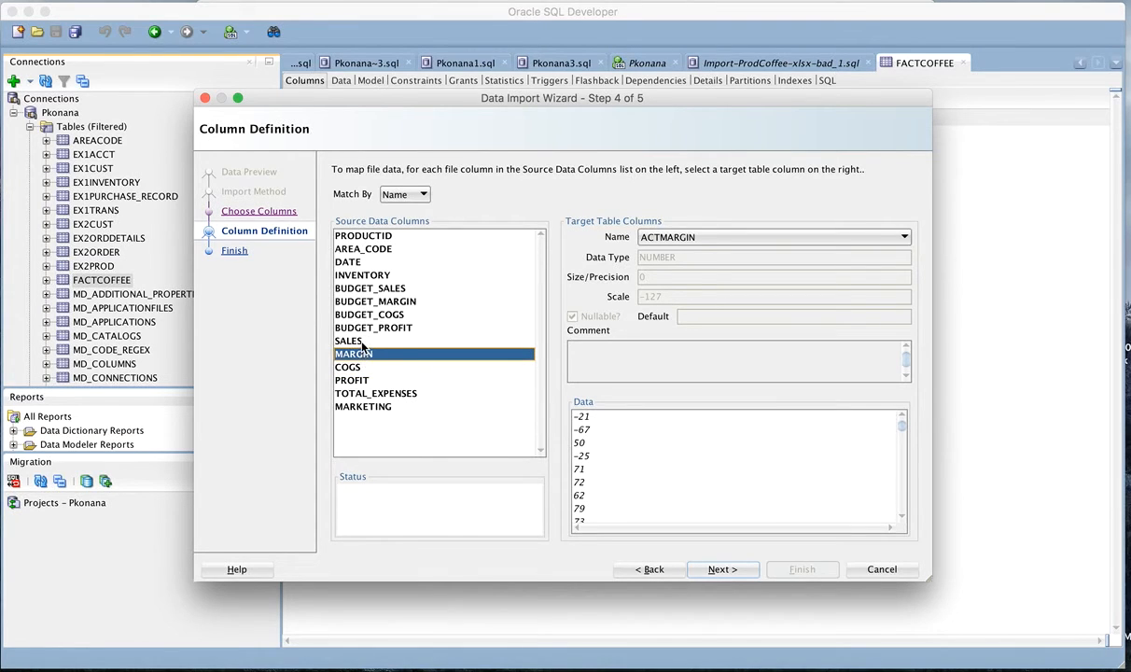
{"action": "left_click", "coordinate": [347, 342]}
{"action": "left_click", "coordinate": [377, 331]}
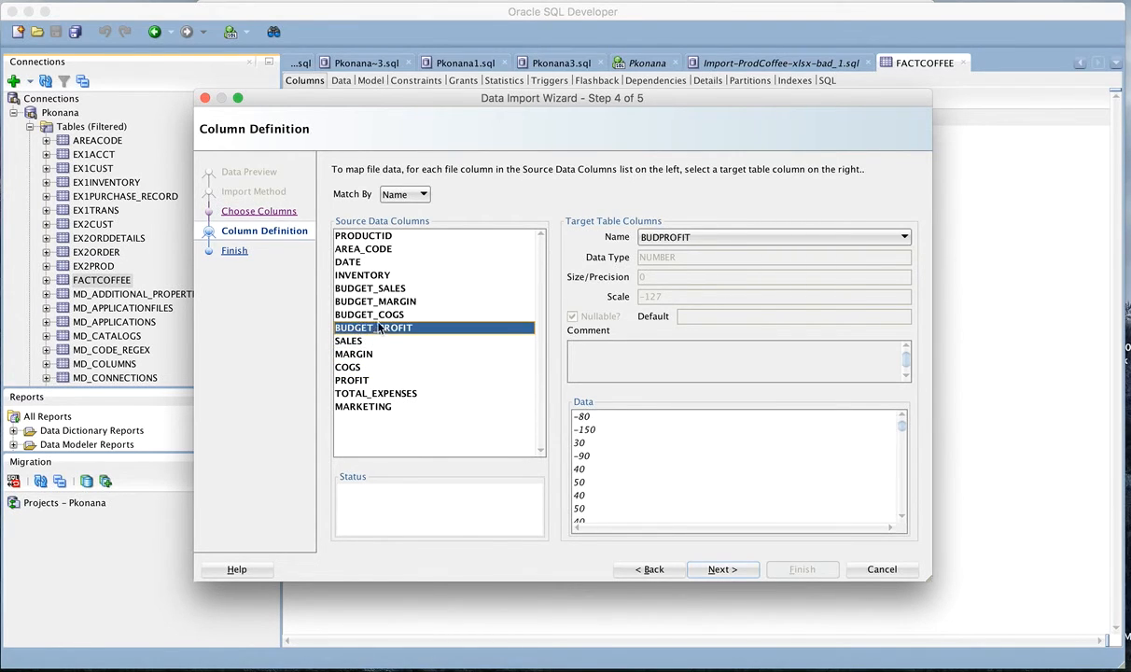
{"action": "left_click", "coordinate": [380, 318]}
{"action": "left_click", "coordinate": [367, 301]}
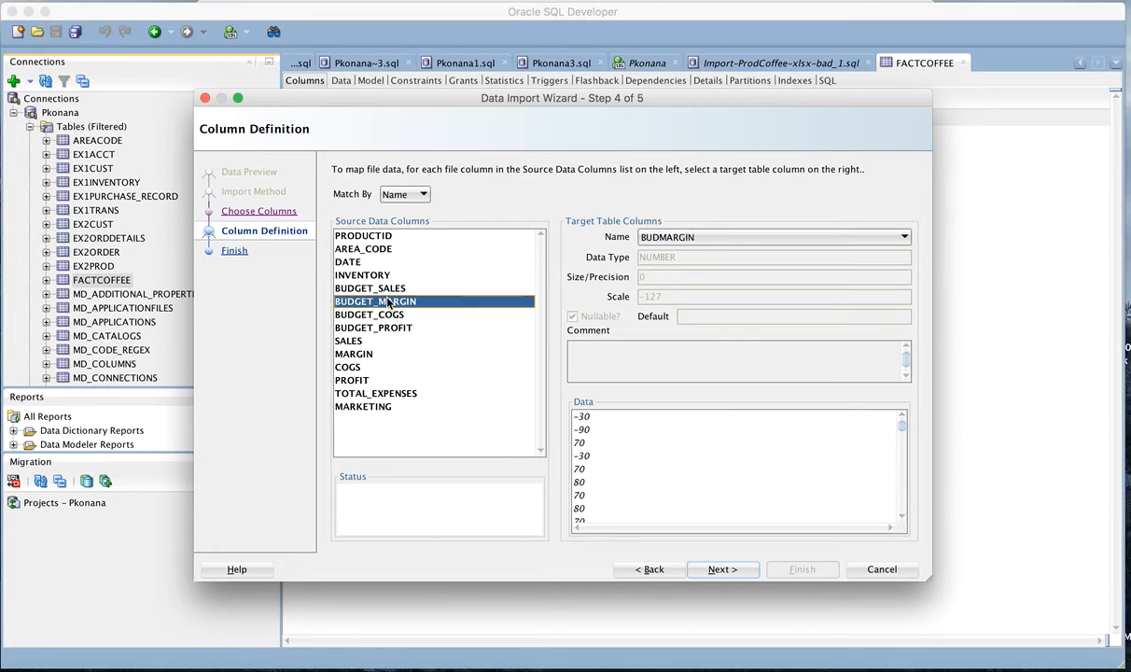
{"action": "left_click", "coordinate": [389, 290]}
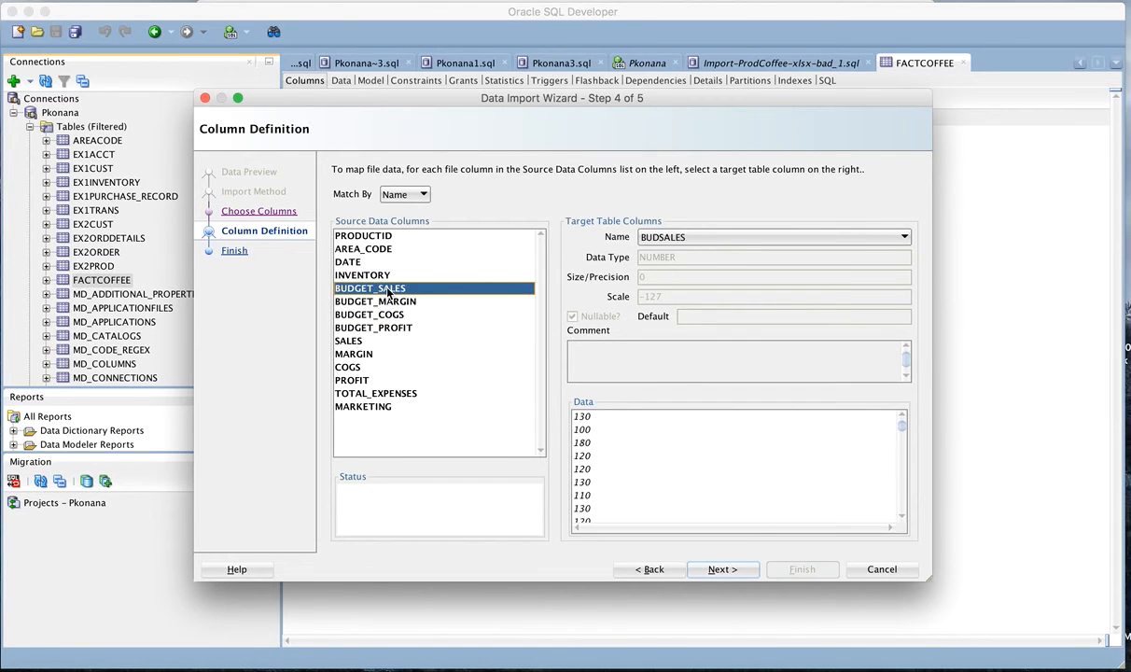
{"action": "left_click", "coordinate": [354, 273]}
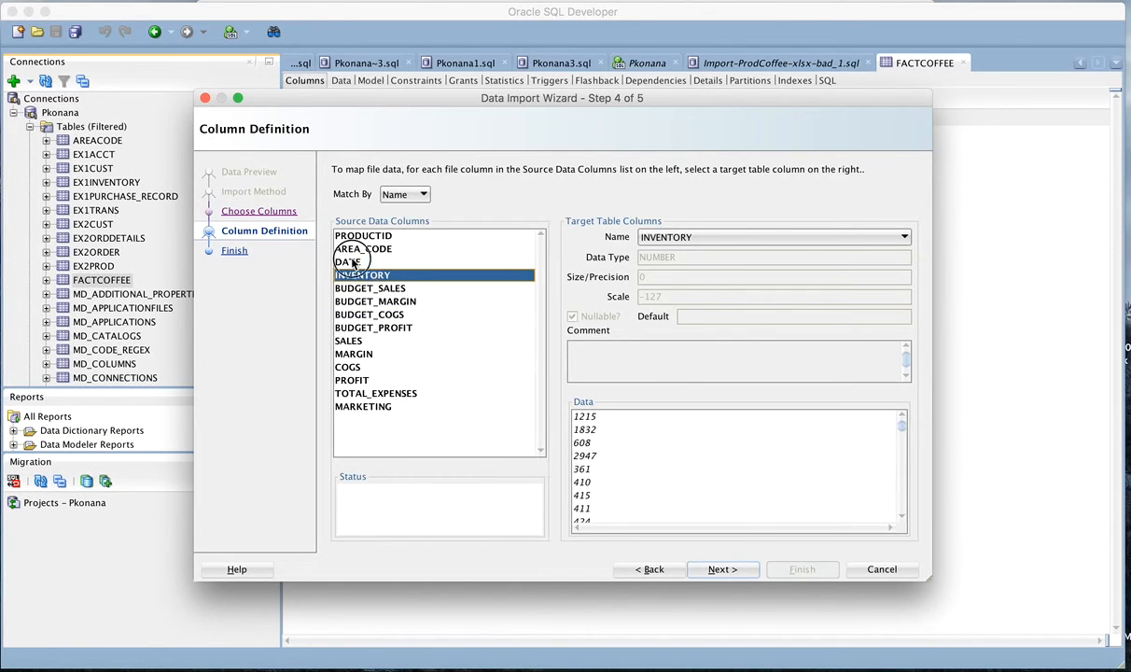
{"action": "left_click", "coordinate": [352, 263]}
{"action": "left_click", "coordinate": [360, 250]}
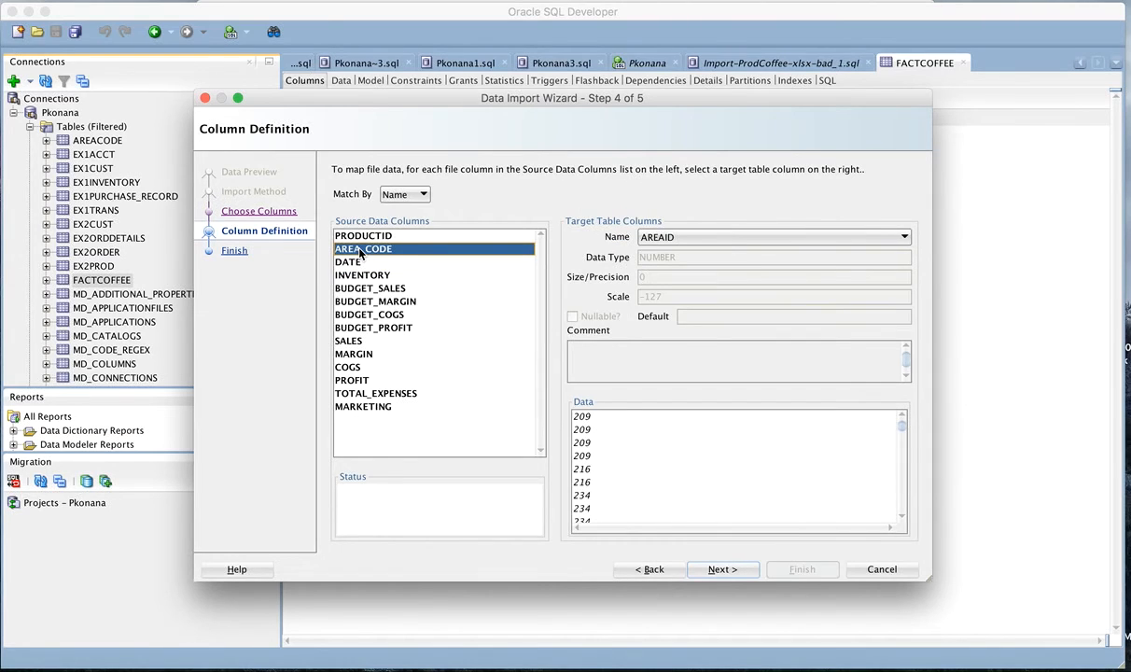
{"action": "left_click", "coordinate": [349, 236]}
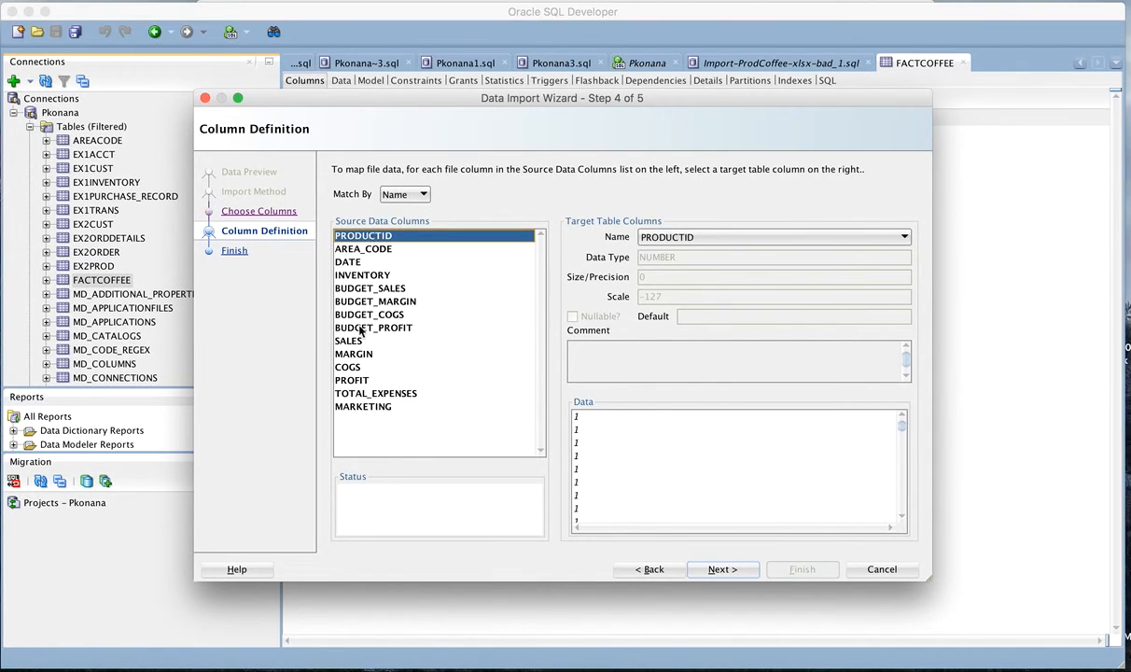
Recheck the target mappings of the actual-value source columns MARKETING, TOTAL_EXPENSES, PROFIT, COGS, MARGIN and SALES
{"action": "left_click", "coordinate": [368, 408]}
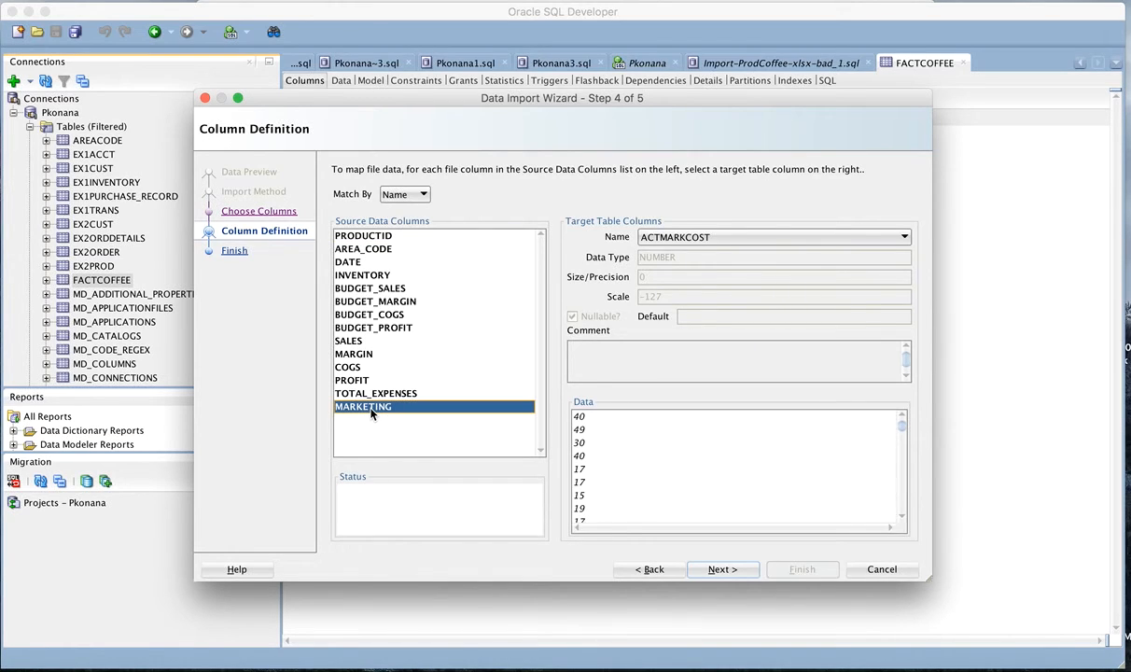
{"action": "left_click", "coordinate": [370, 393]}
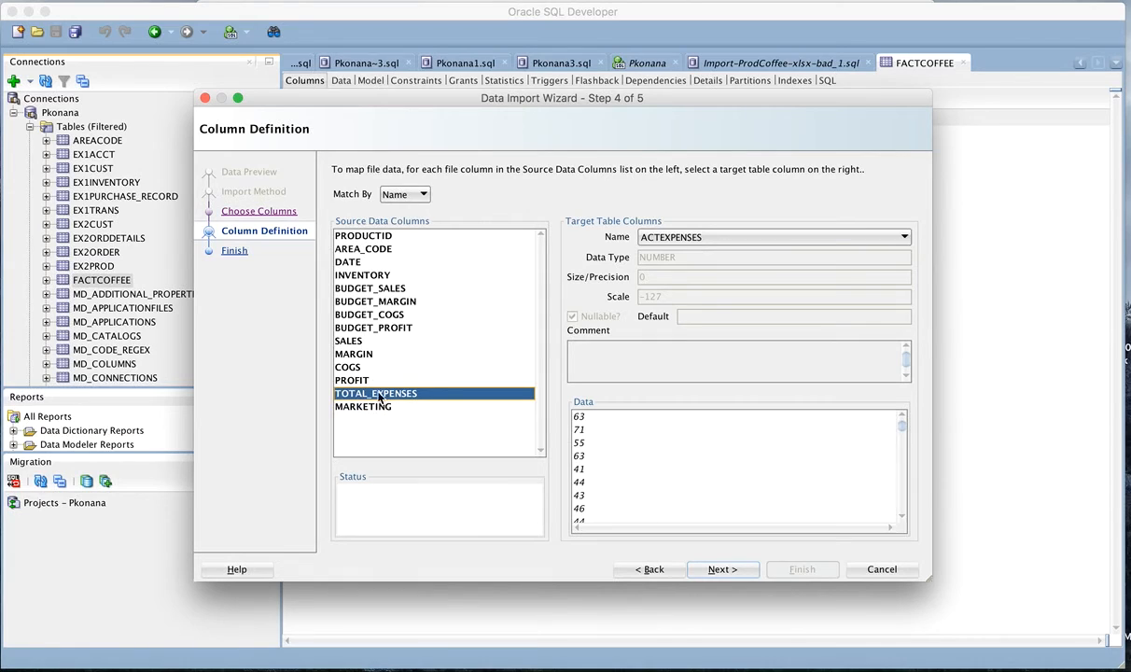
{"action": "left_click", "coordinate": [365, 381]}
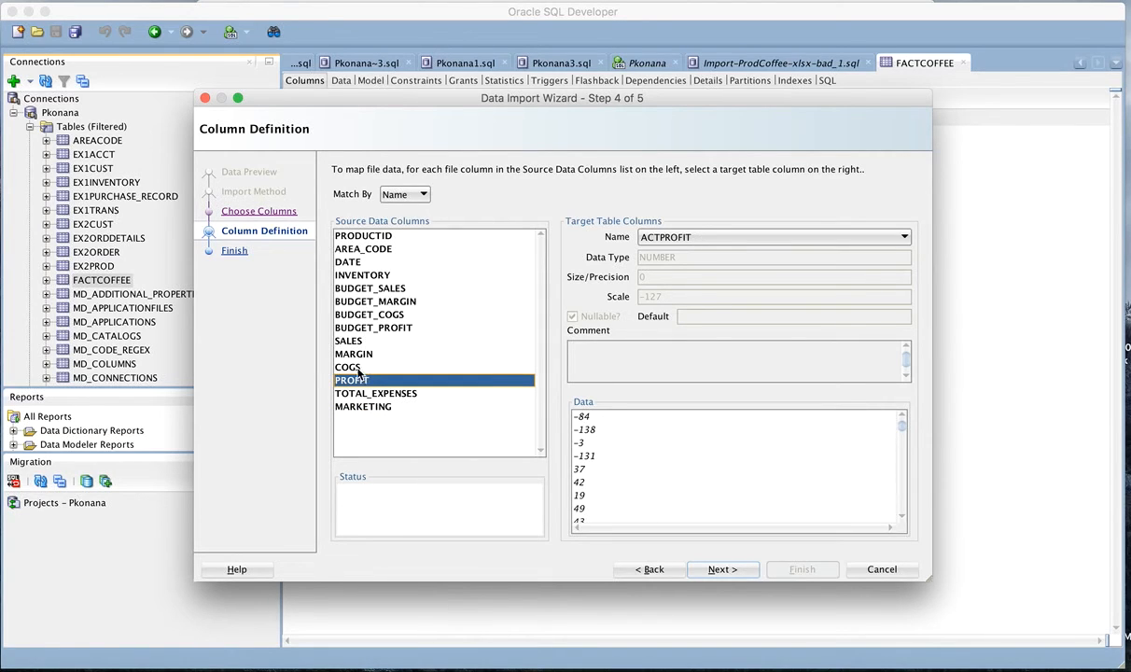
{"action": "left_click", "coordinate": [364, 367]}
{"action": "left_click", "coordinate": [369, 355]}
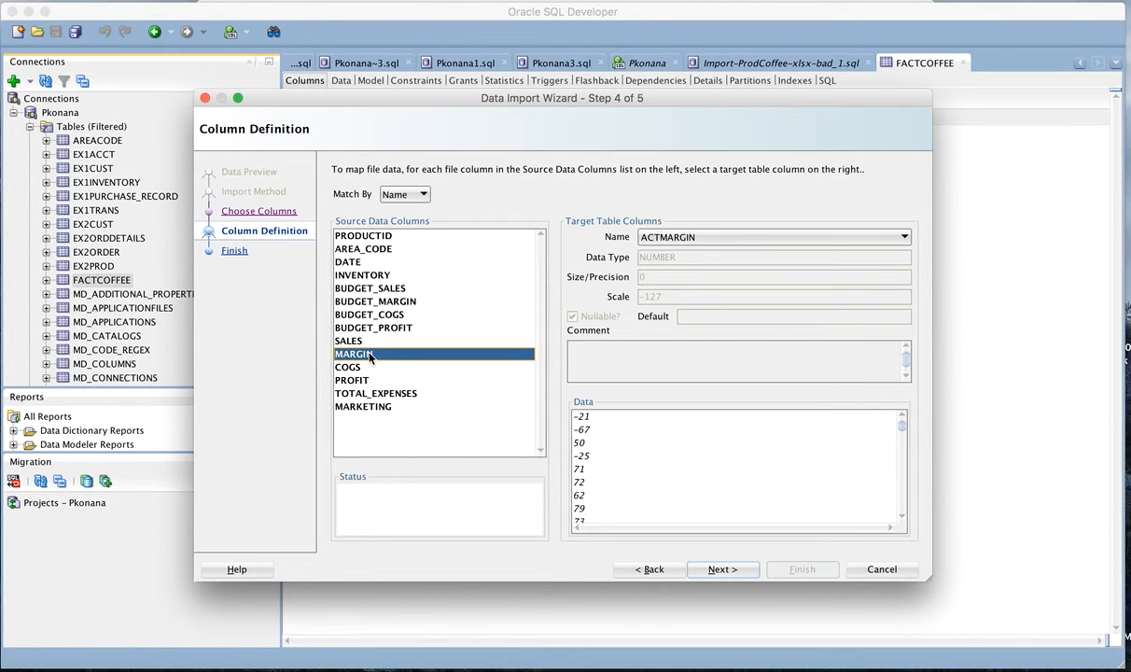
{"action": "left_click", "coordinate": [350, 341]}
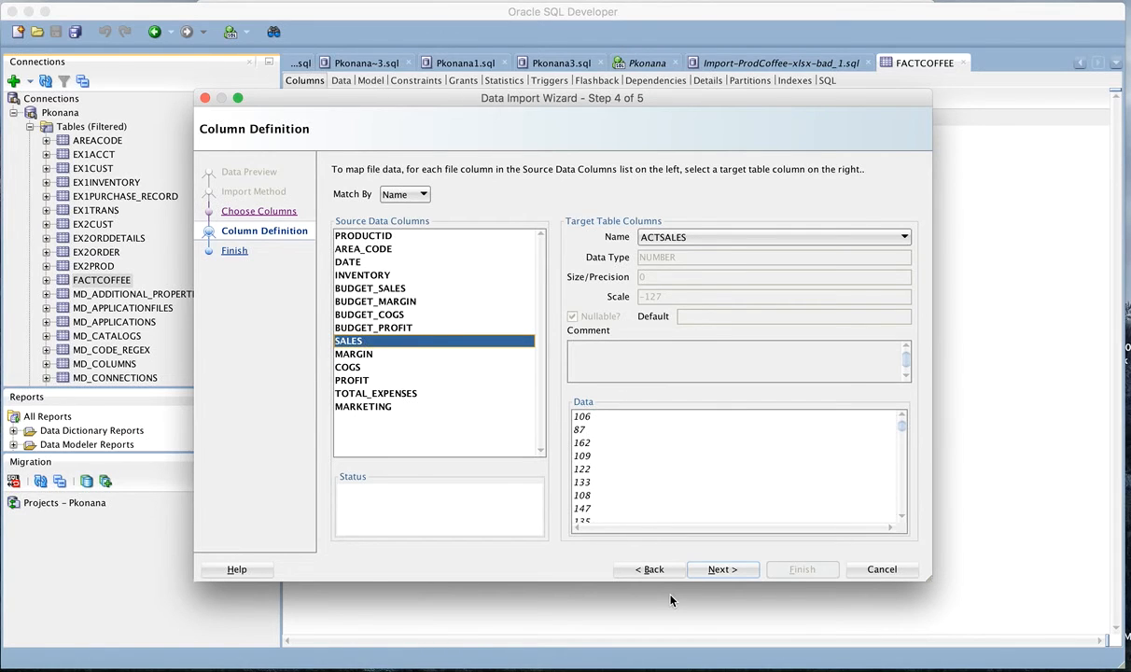
Finish the import of FactCoffee.xlsx into the FACTCOFFEE table and dismiss the import message
{"action": "left_click", "coordinate": [721, 570]}
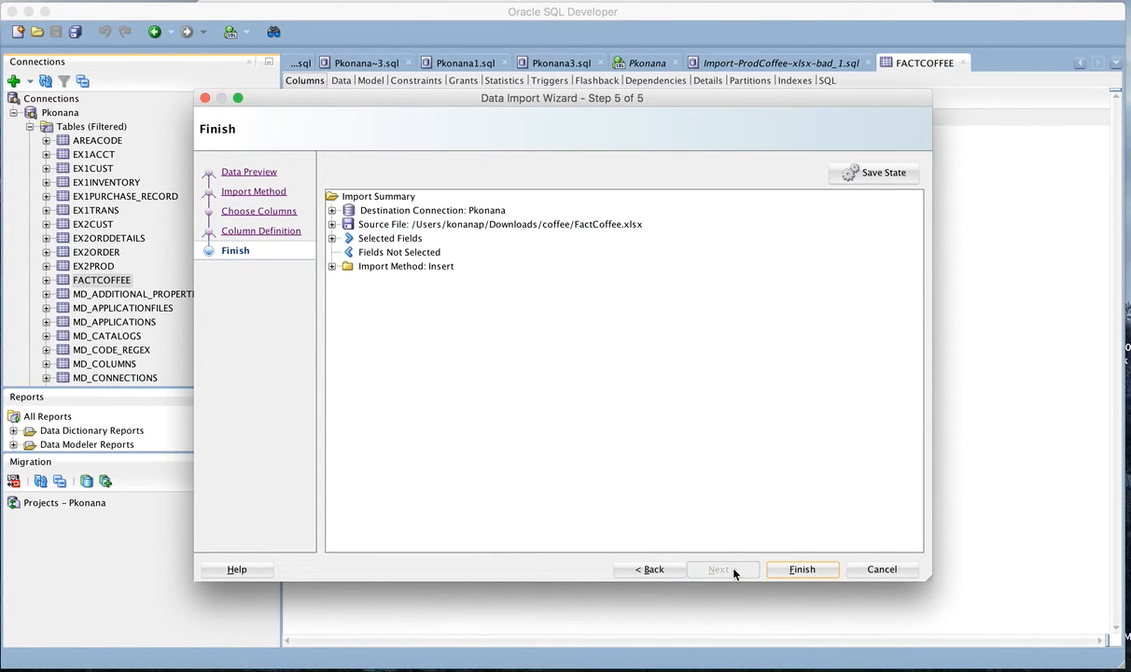
{"action": "left_click", "coordinate": [798, 571]}
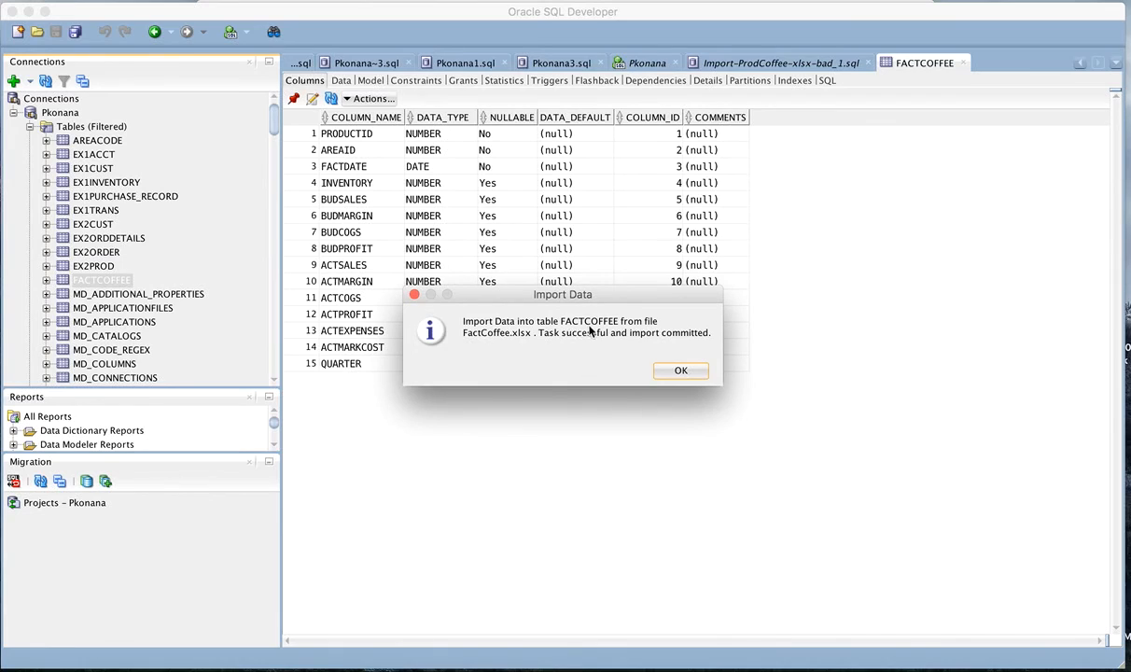
{"action": "left_click", "coordinate": [681, 371]}
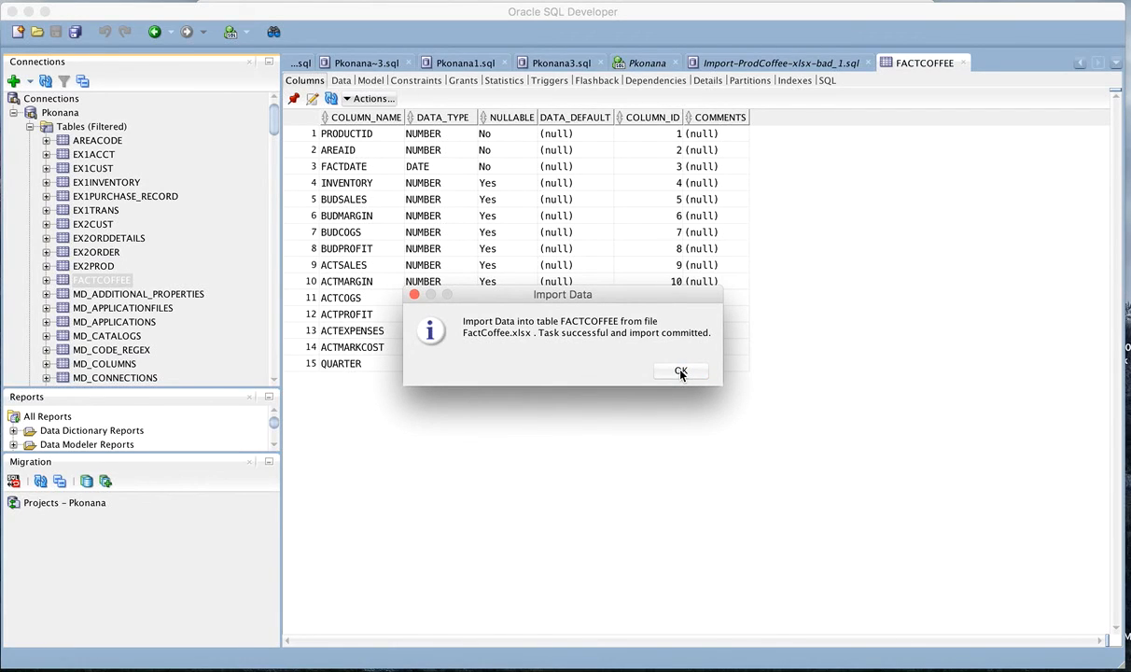
{"action": "left_click", "coordinate": [681, 372]}
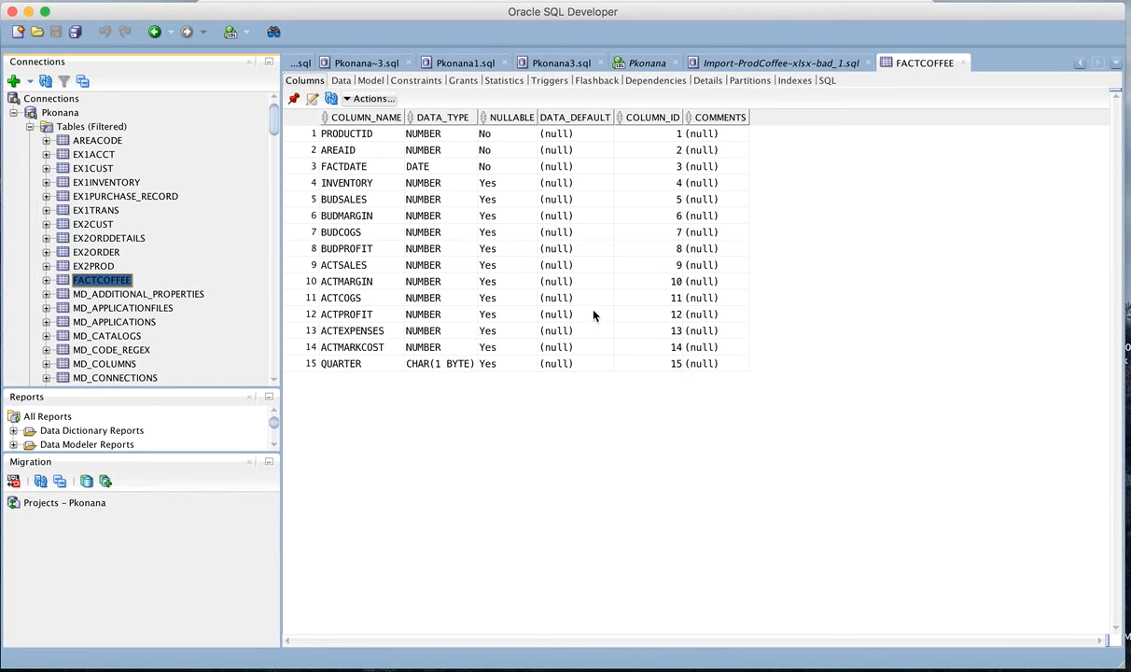
Add the query "SELECT * from Factcoffee;" to the Pkonana worksheet, run it and look through the returned rows
{"action": "left_click", "coordinate": [650, 63]}
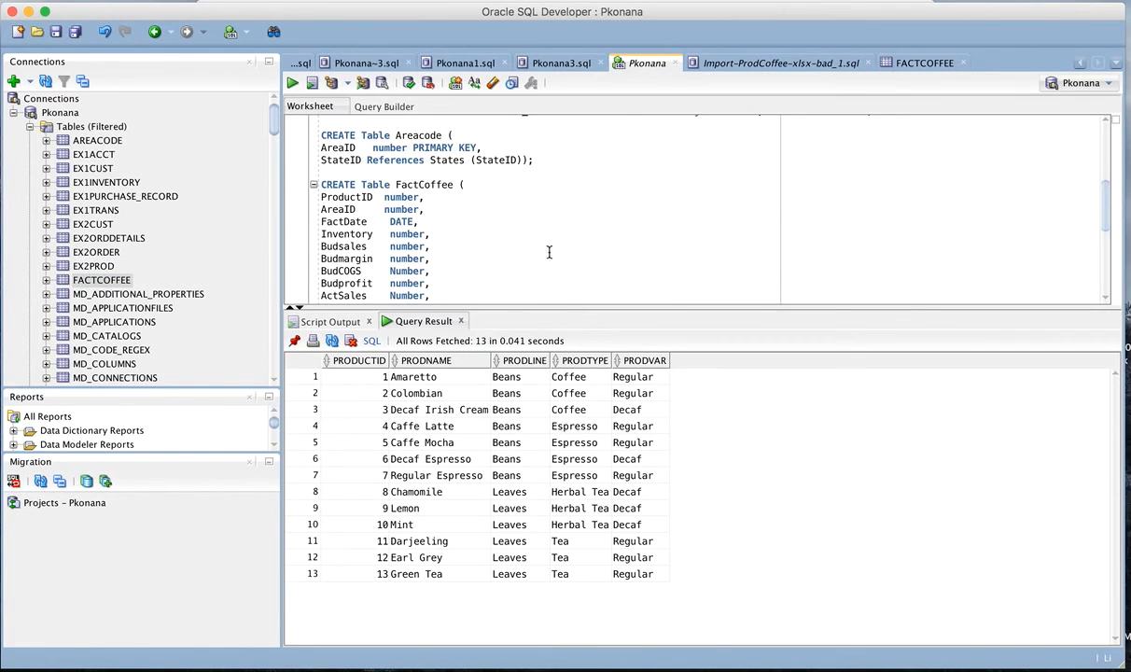
{"action": "scroll", "coordinate": [548, 250], "scroll_direction": "down", "scroll_amount": 5}
{"action": "type", "text": "SE"}
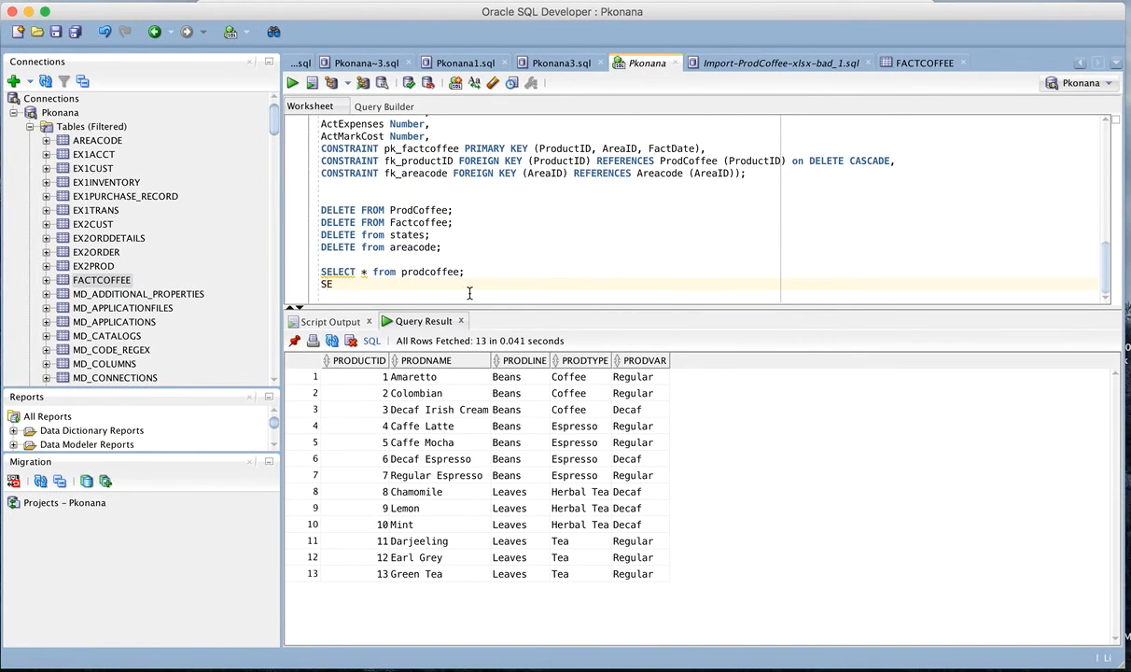
{"action": "type", "text": "LECT * from Factcoffee"}
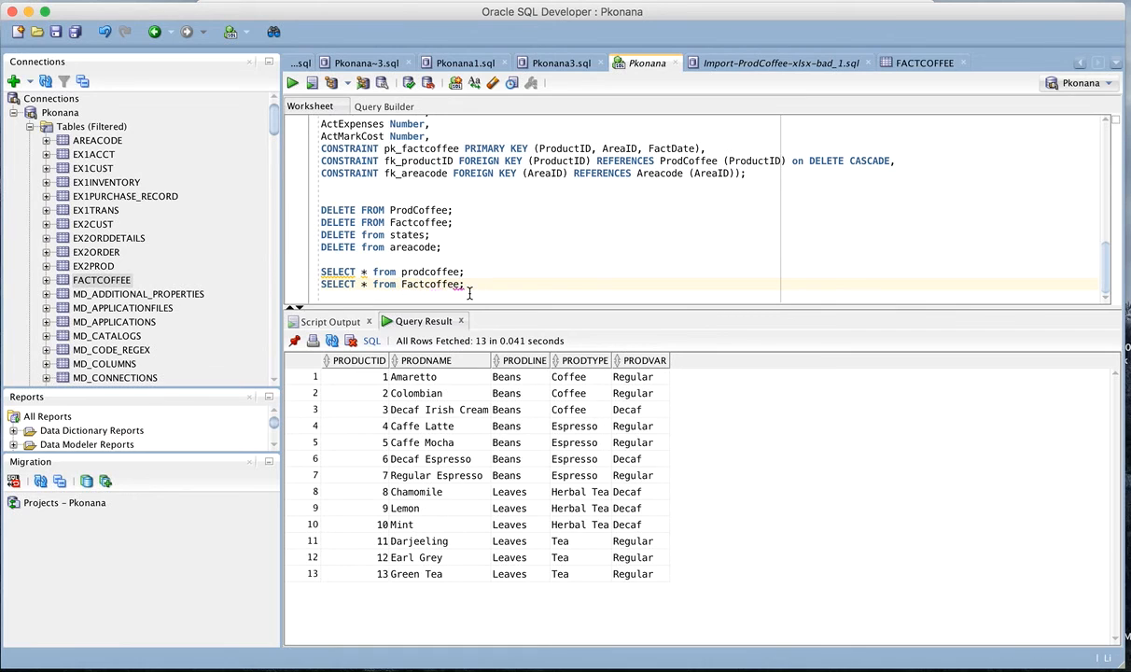
{"action": "type", "text": ";"}
{"action": "left_click", "coordinate": [292, 83]}
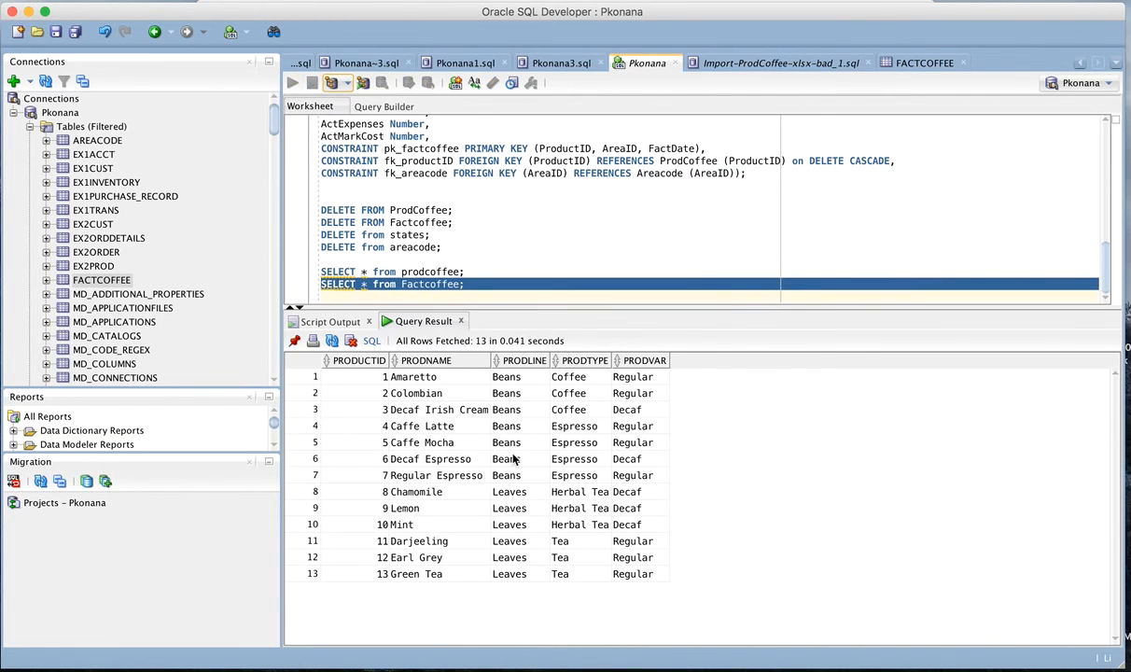
{"action": "scroll", "coordinate": [564, 519], "scroll_direction": "down", "scroll_amount": 5}
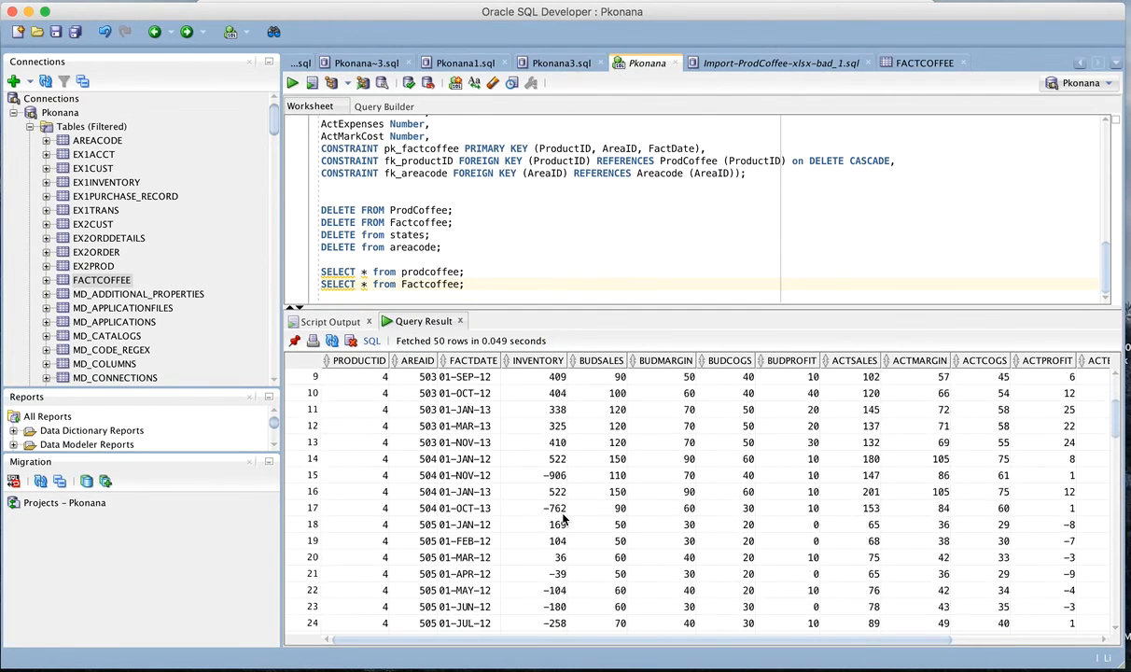
{"action": "scroll", "coordinate": [560, 449], "scroll_direction": "up", "scroll_amount": 5}
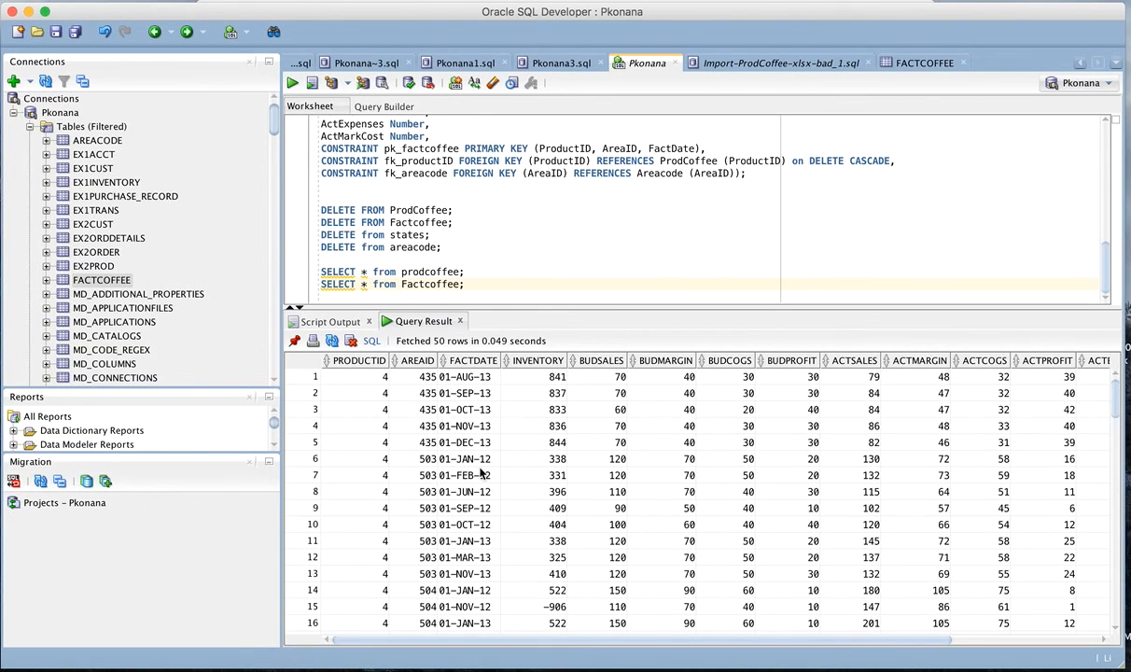
{"action": "scroll", "coordinate": [480, 471], "scroll_direction": "down", "scroll_amount": 20}
{"action": "scroll", "coordinate": [485, 486], "scroll_direction": "down", "scroll_amount": 3}
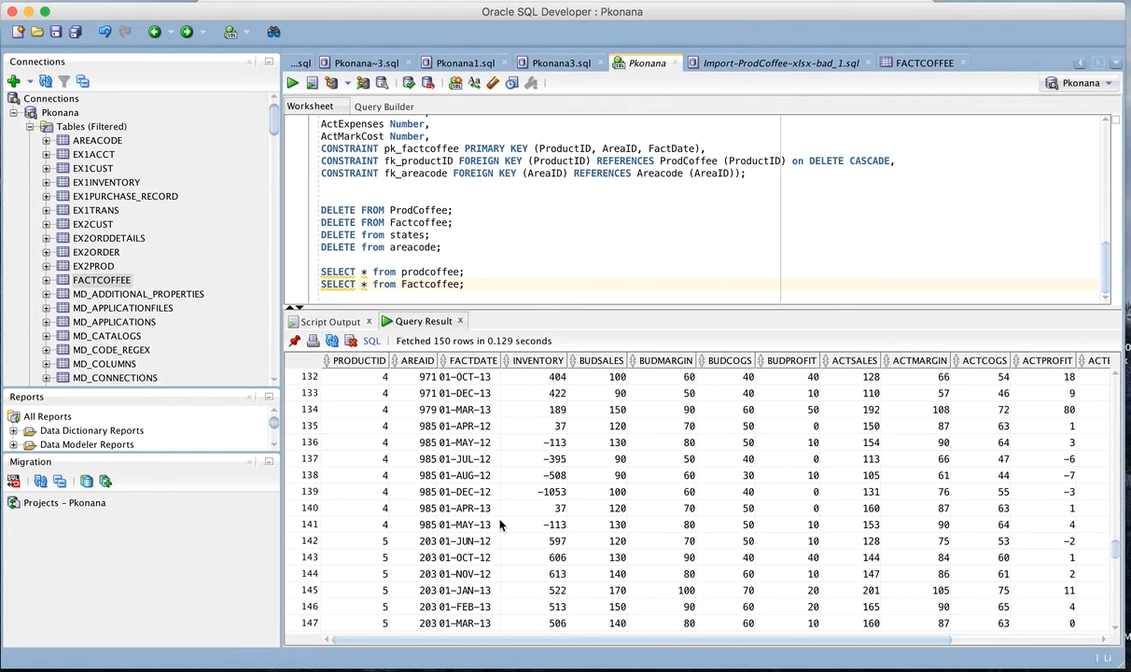
{"action": "scroll", "coordinate": [500, 526], "scroll_direction": "up", "scroll_amount": 20}
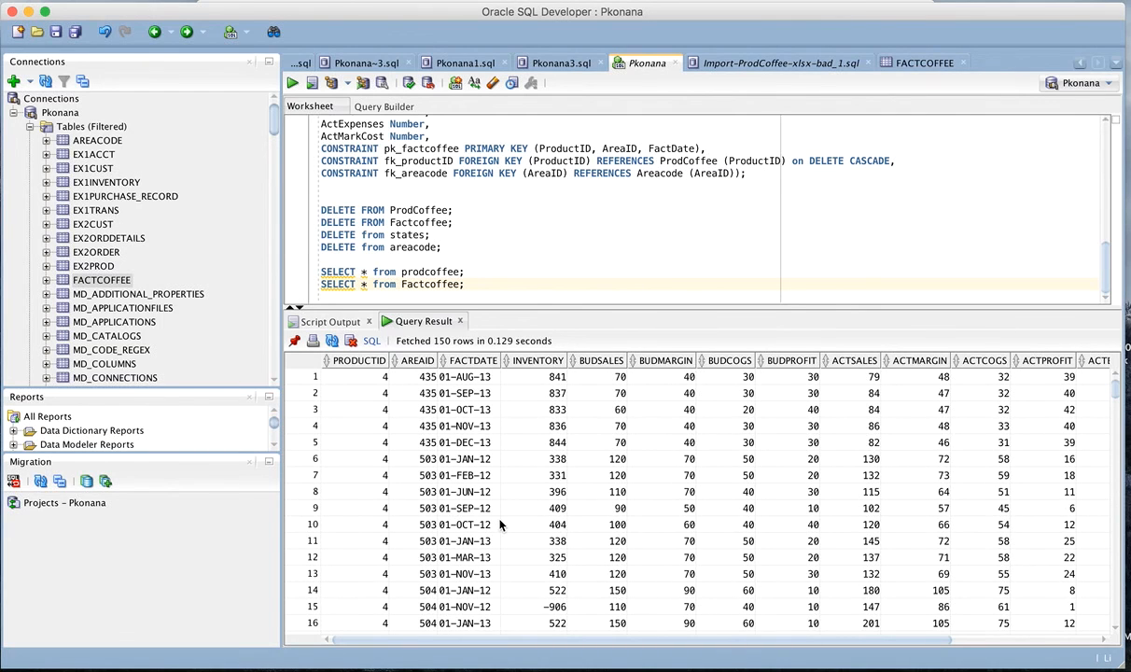